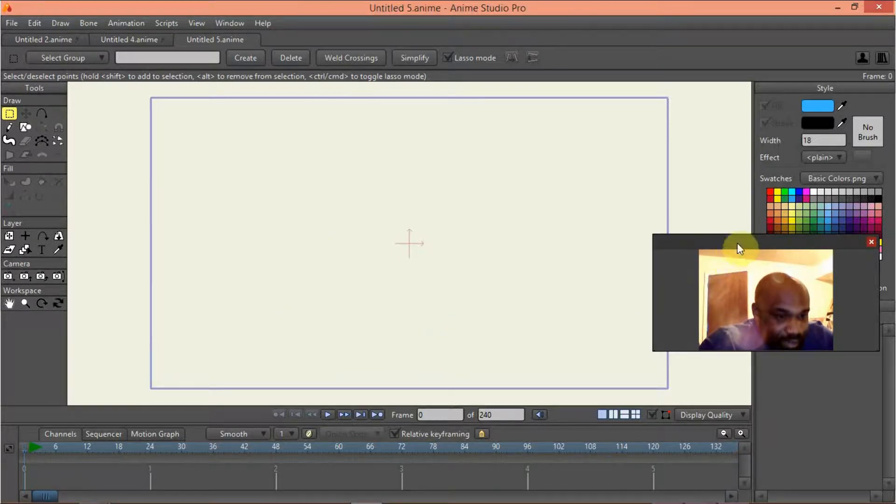
drag(738, 247, 762, 370)
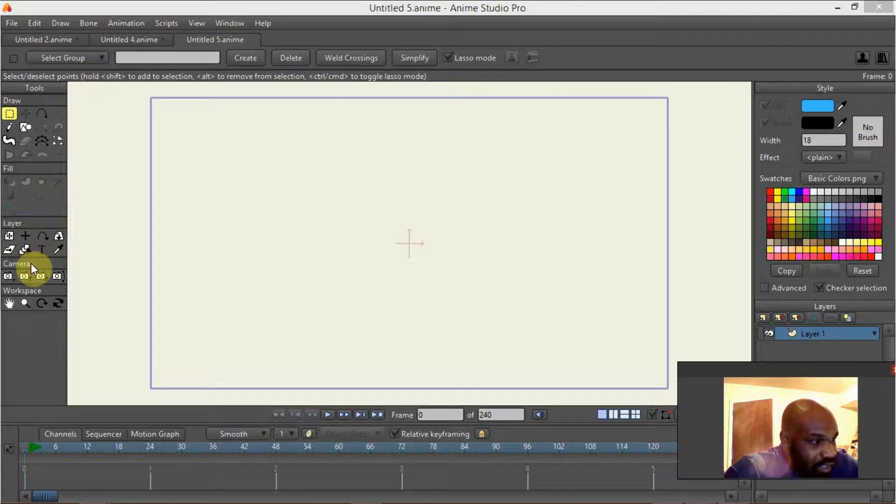
click(10, 305)
mouse_move(261, 284)
mouse_down()
mouse_move(326, 284)
mouse_move(259, 281)
mouse_up()
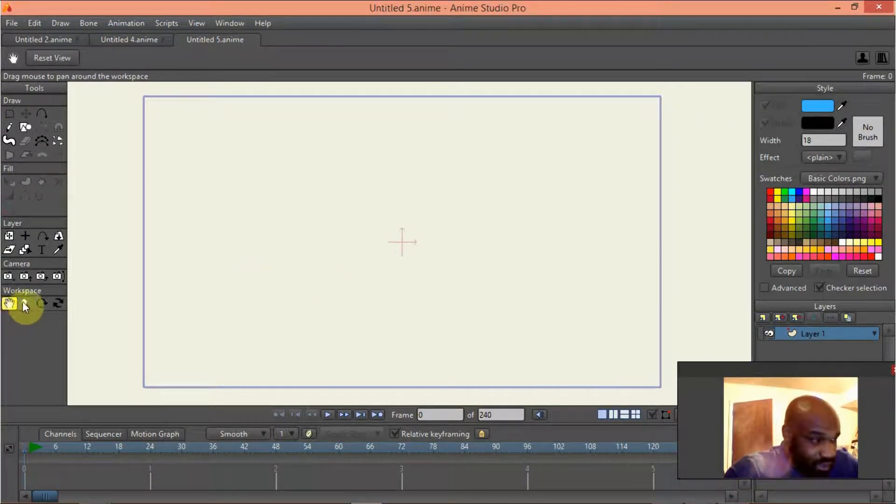
click(8, 276)
click(24, 277)
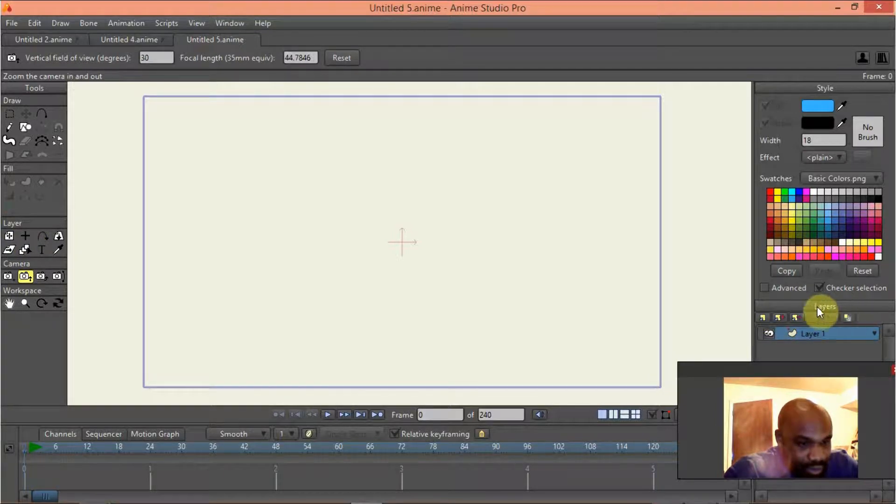
click(763, 318)
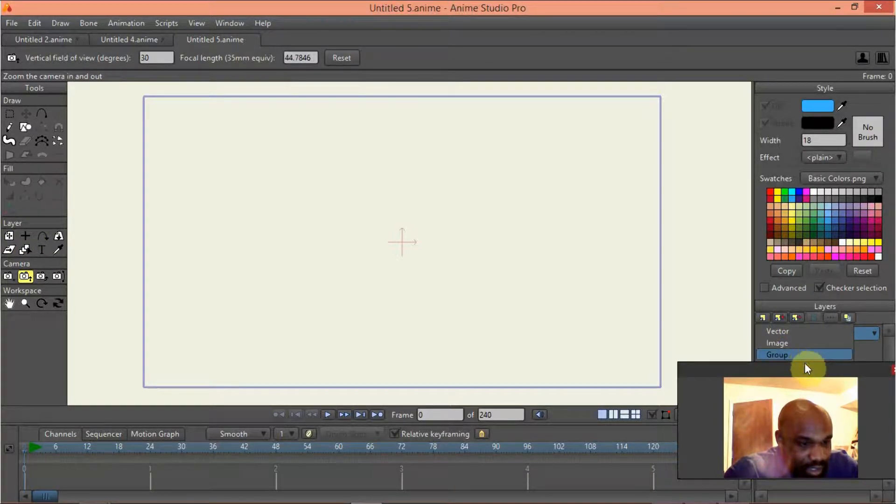
drag(807, 368, 819, 4)
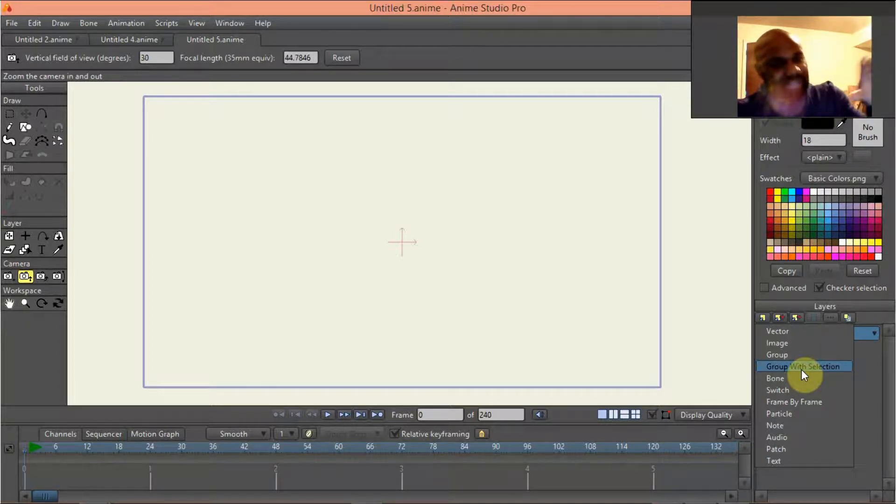
click(875, 387)
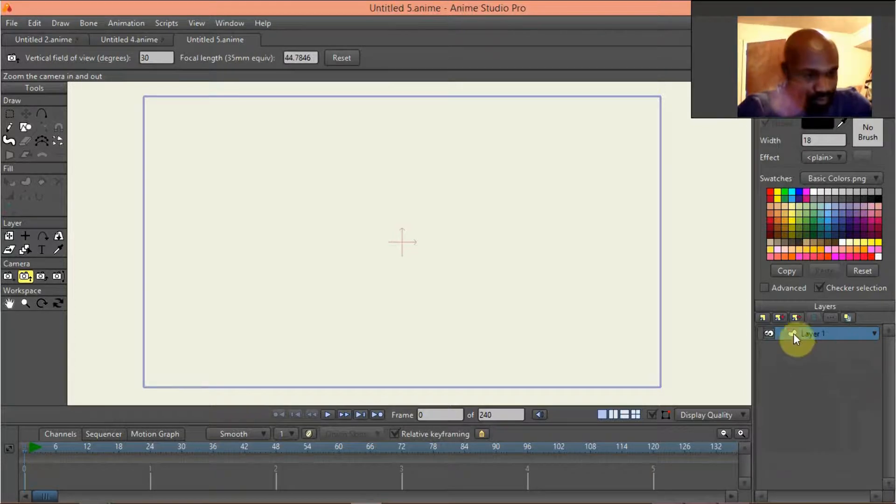
Step: Add three new vector layers above Layer 1
click(764, 319)
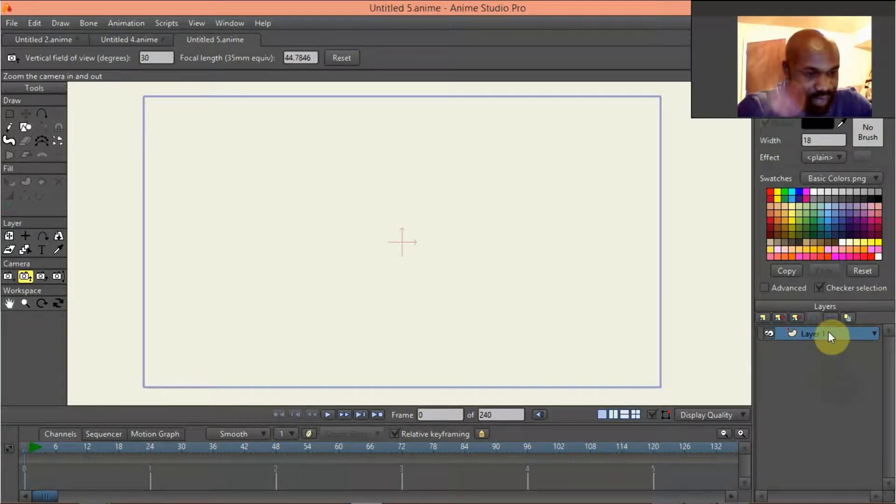
click(763, 319)
click(770, 326)
click(762, 316)
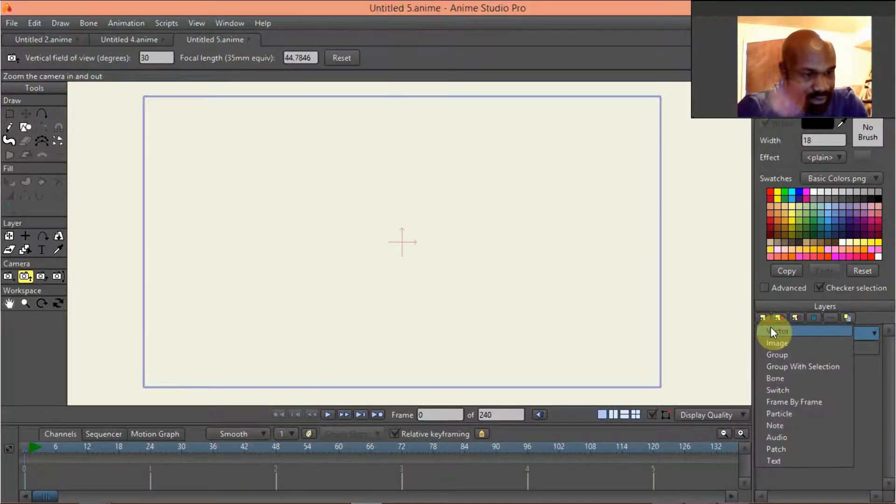
click(765, 327)
click(763, 317)
click(768, 329)
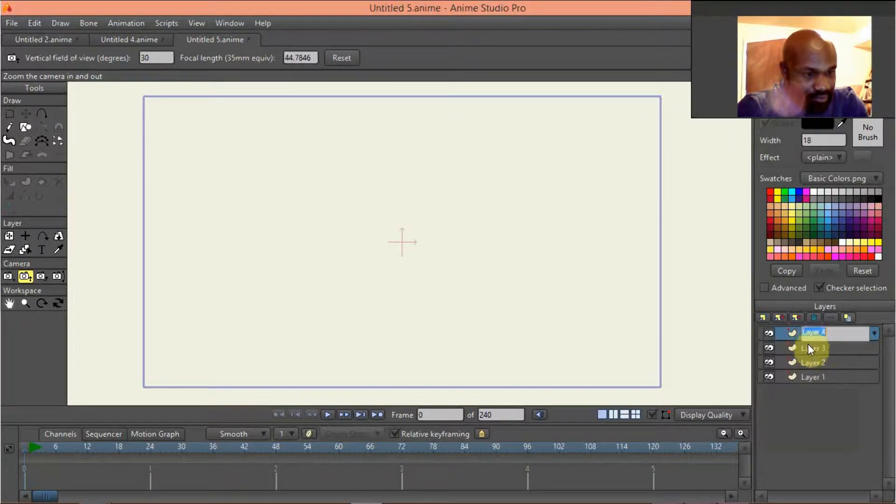
Step: Select all four vector layers, put them into a new group layer, and collapse the group
shift+click(794, 379)
click(762, 315)
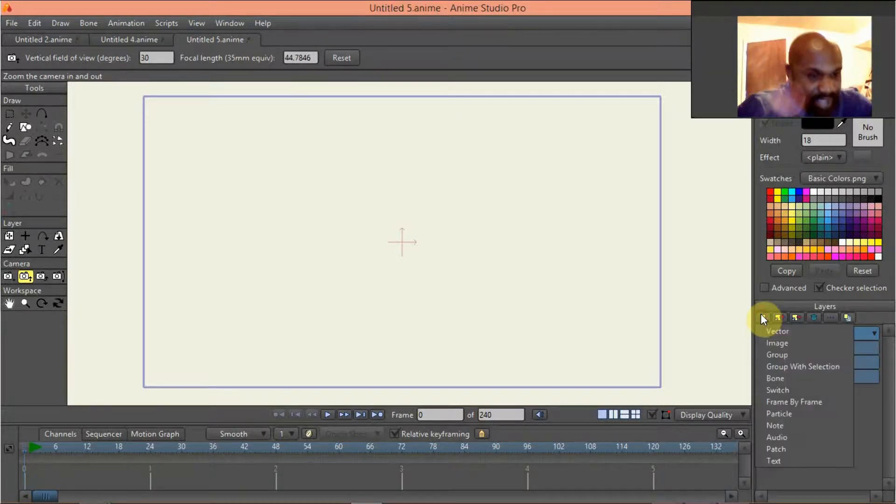
click(785, 367)
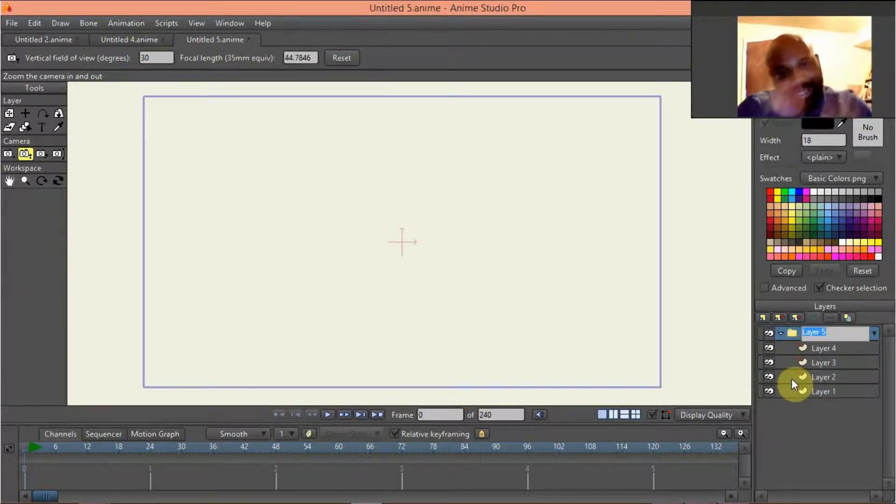
click(822, 353)
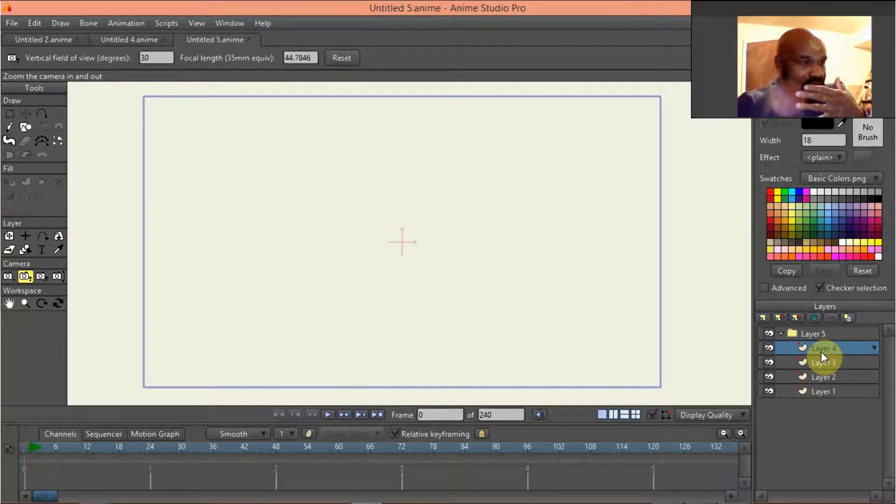
click(782, 331)
Step: Scrub the playhead through the early frames of the timeline and return it to frame 0
click(762, 317)
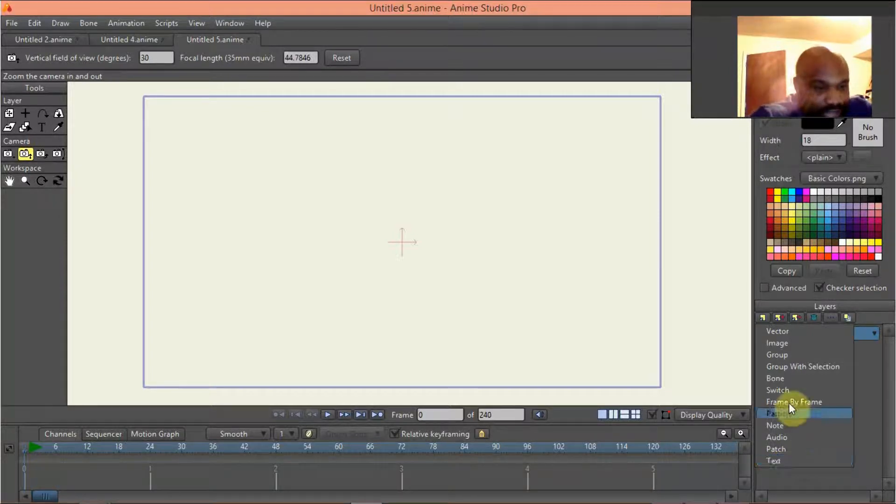
click(552, 287)
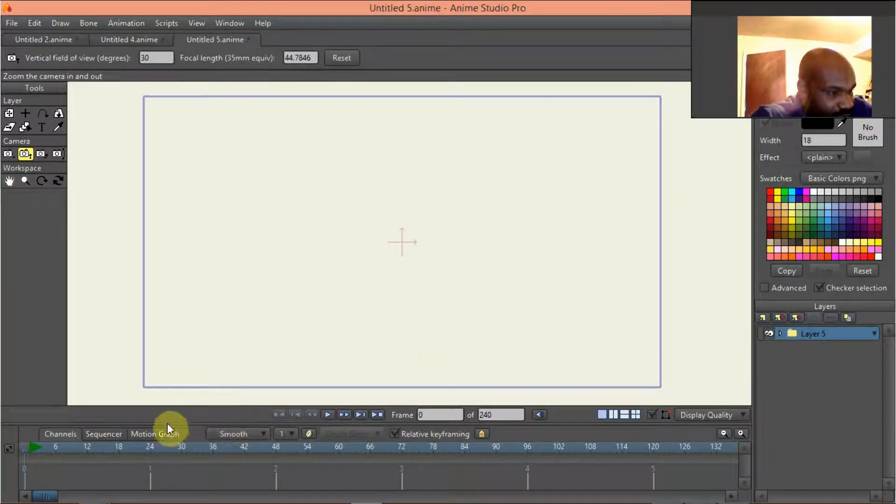
drag(104, 451, 280, 443)
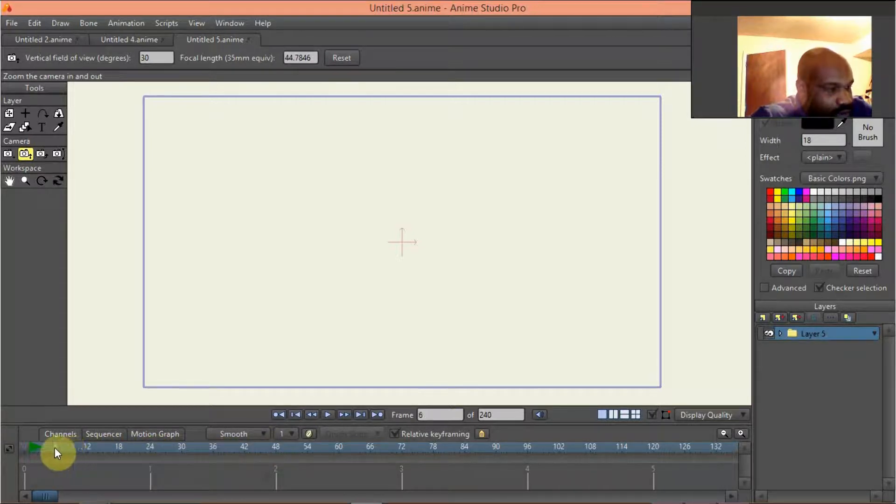
drag(53, 449, 191, 446)
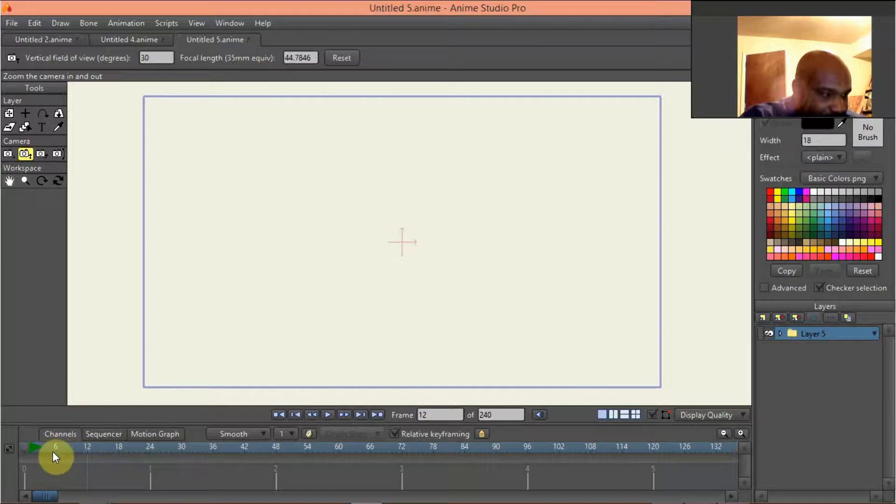
drag(53, 454, 126, 454)
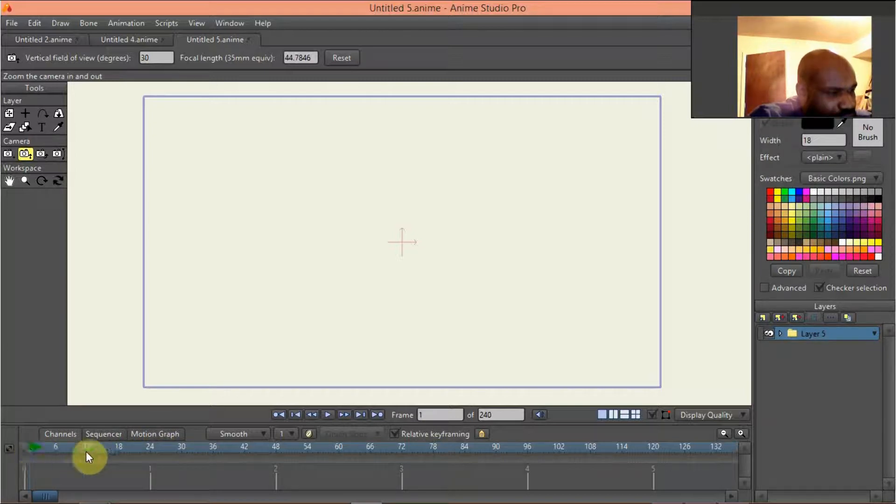
mouse_move(169, 443)
mouse_down()
mouse_move(45, 441)
mouse_move(138, 449)
mouse_up()
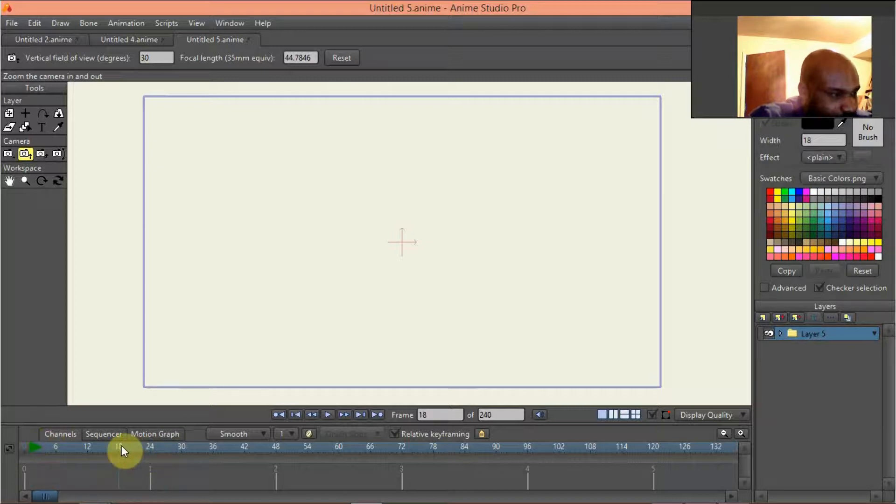
drag(27, 449, 24, 446)
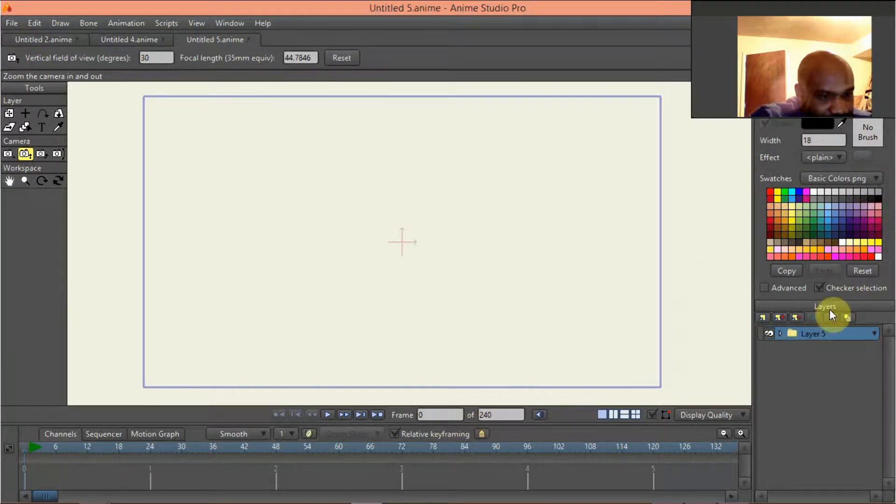
Step: Expand the Layer 5 group, make Layer 4 the active layer and choose the Add Point tool
click(780, 333)
click(790, 346)
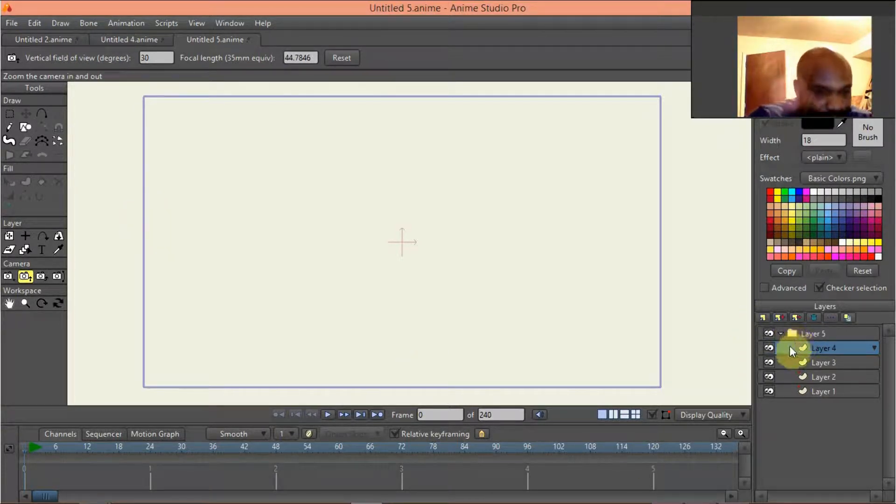
click(762, 318)
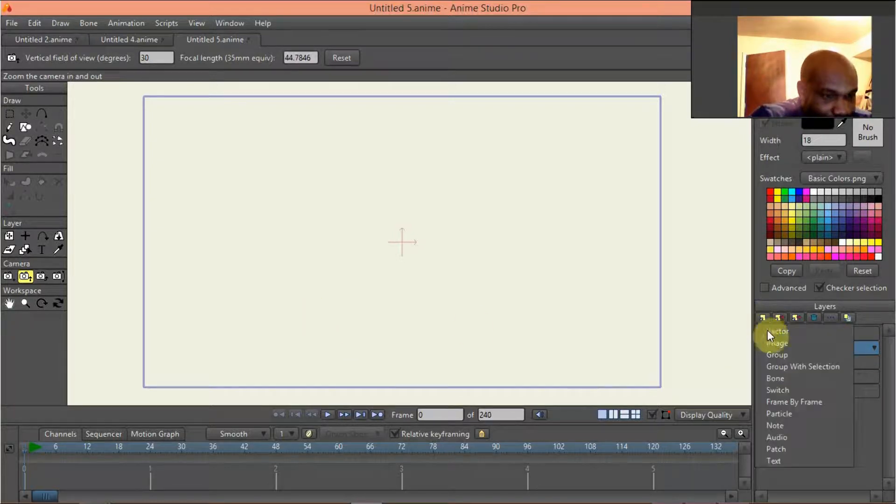
click(870, 422)
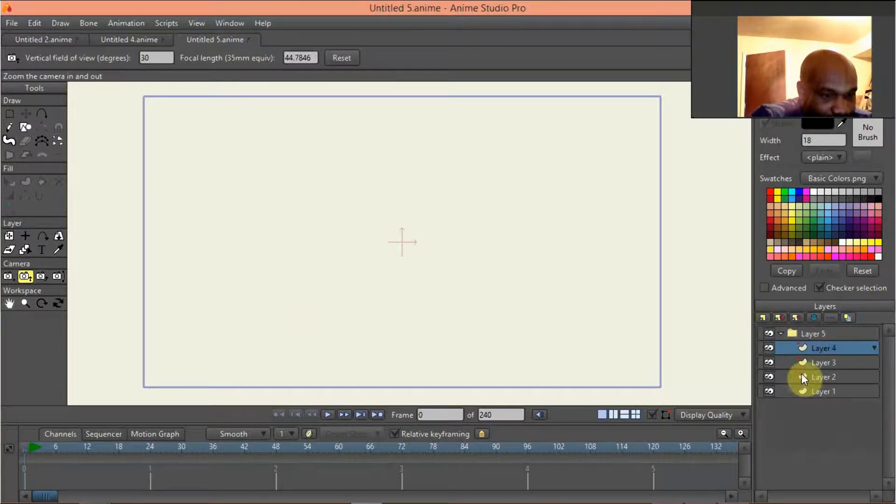
click(814, 334)
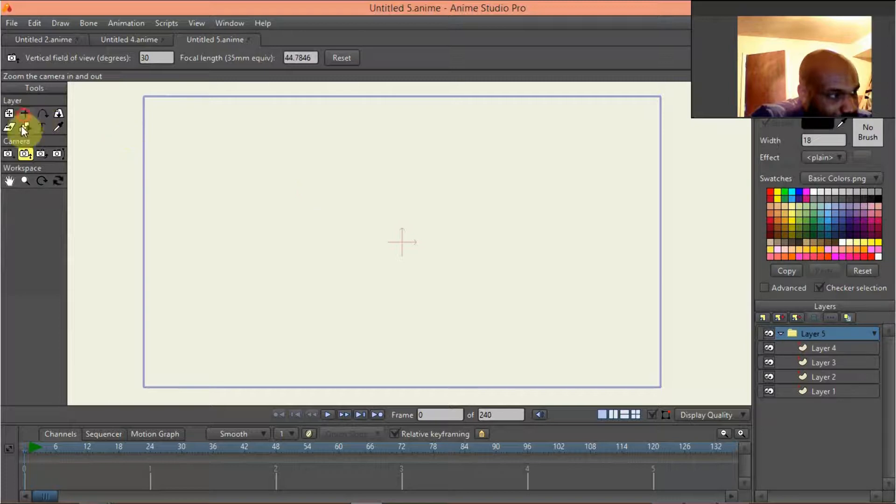
click(25, 113)
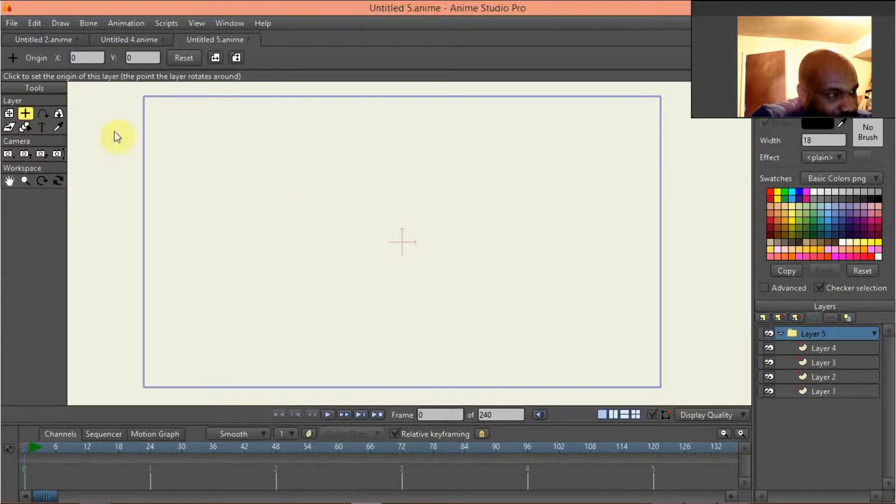
click(803, 344)
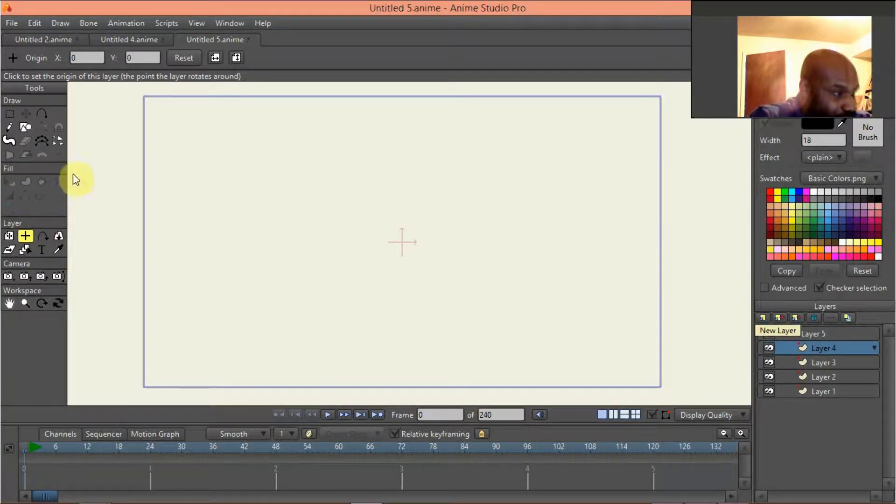
click(41, 114)
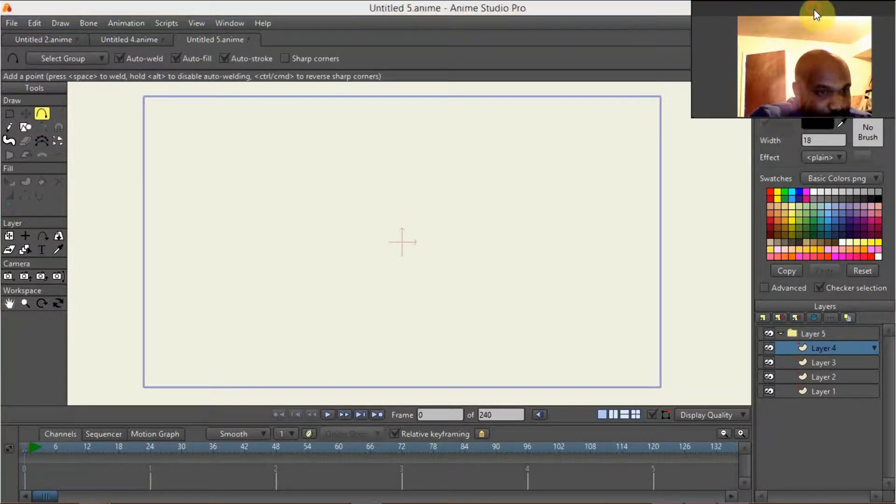
drag(811, 12, 832, 429)
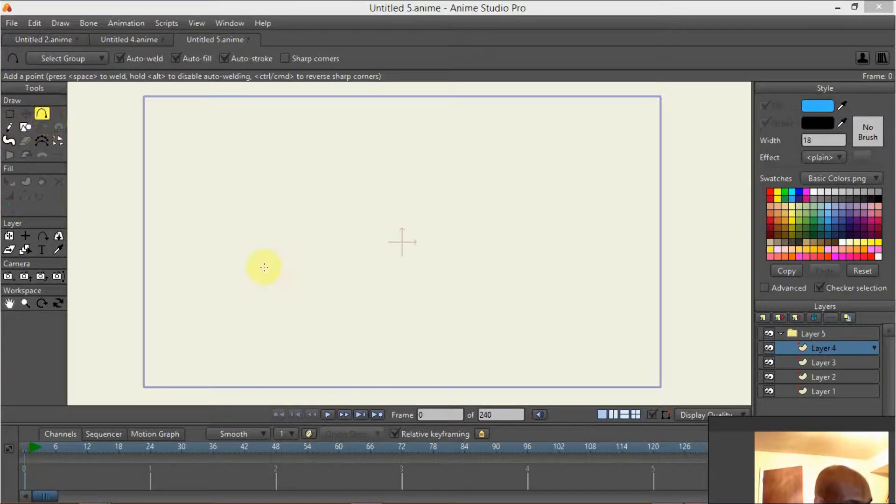
drag(306, 288, 327, 242)
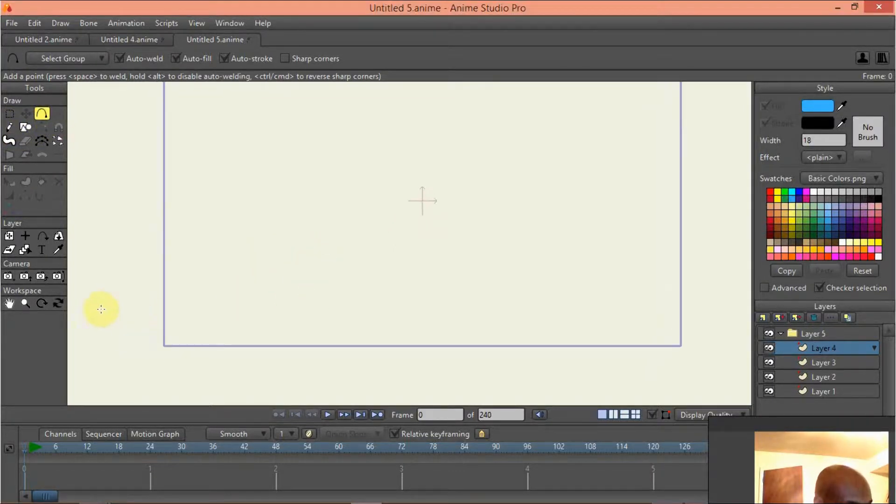
drag(124, 271, 123, 355)
drag(123, 356, 319, 362)
drag(411, 362, 326, 264)
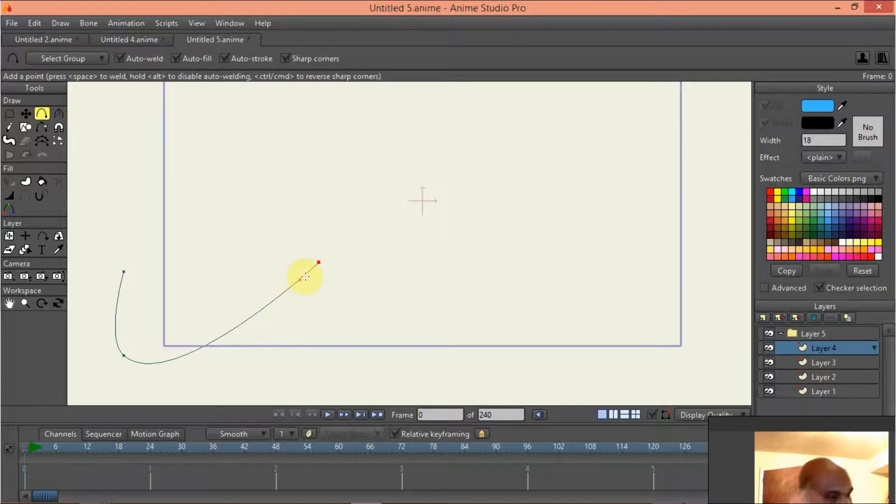
key(ctrl+z)
key(ctrl+z)
Step: Draw a closed four-sided shape with sharp corners on Layer 4, across the lower frame and extending past both sides
drag(134, 259, 714, 283)
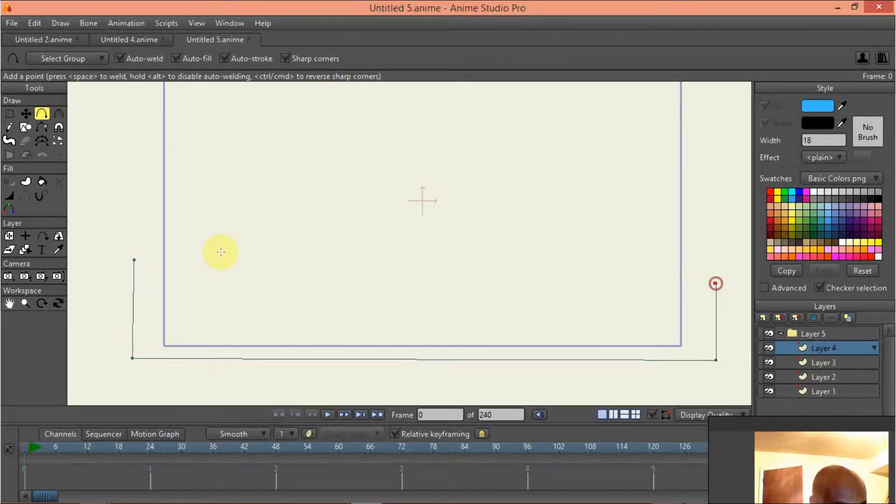
drag(216, 252, 134, 260)
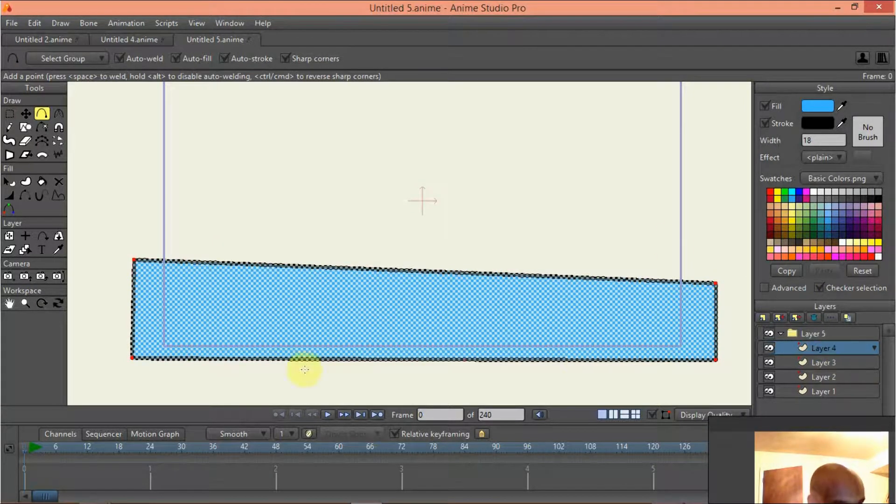
Step: Set the four-sided shape's stroke width to 7 and its fill to dark green
click(836, 141)
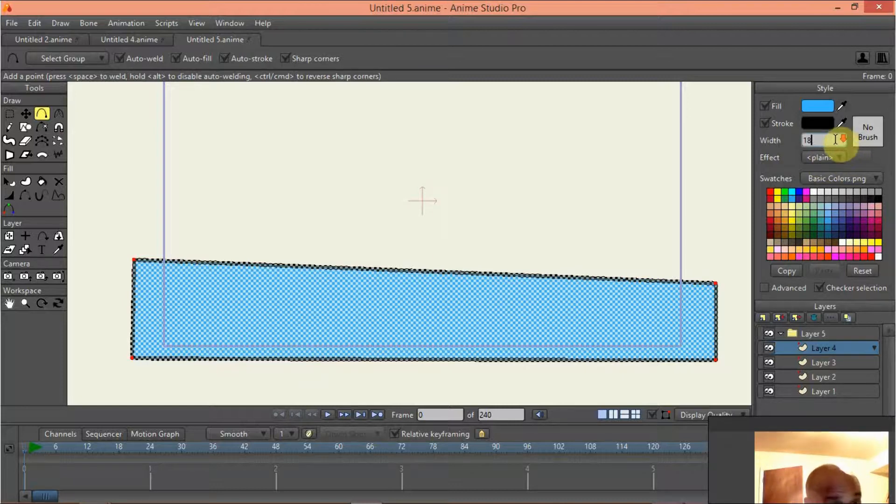
scroll(834, 139, down, 2)
scroll(834, 139, down, 9)
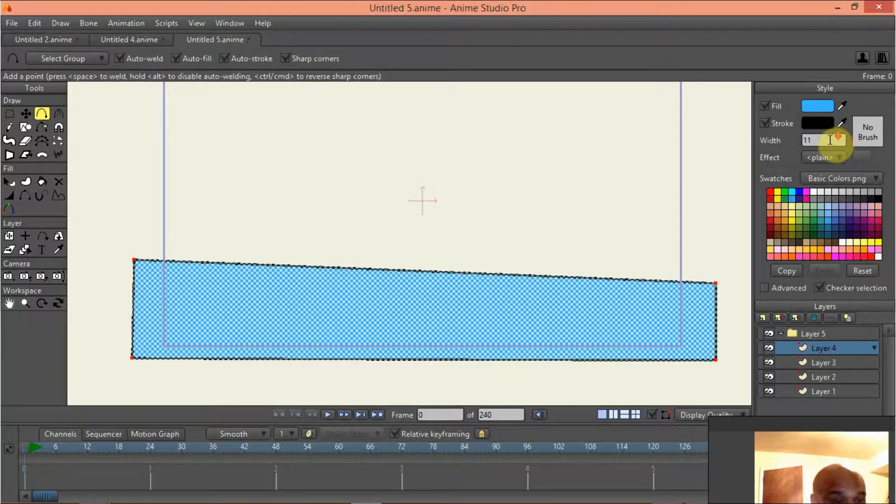
click(814, 236)
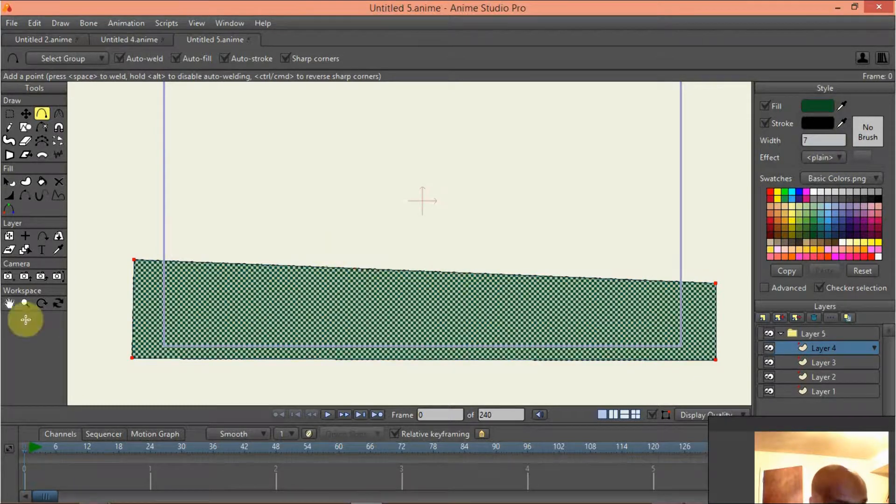
Step: Lower the ground shape's upper-left corner point so its top edge runs level with the upper-right corner
click(26, 113)
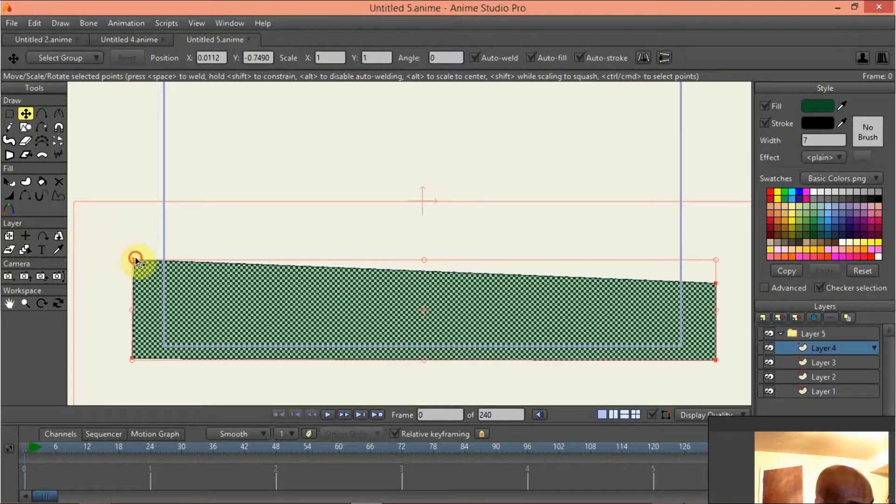
drag(133, 260, 177, 215)
drag(149, 285, 128, 284)
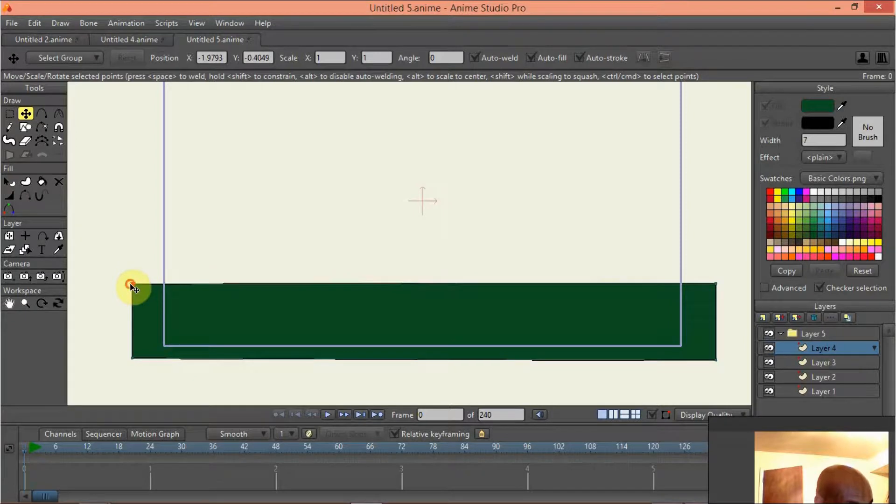
mouse_move(132, 360)
mouse_down()
mouse_move(154, 370)
mouse_move(144, 362)
mouse_up()
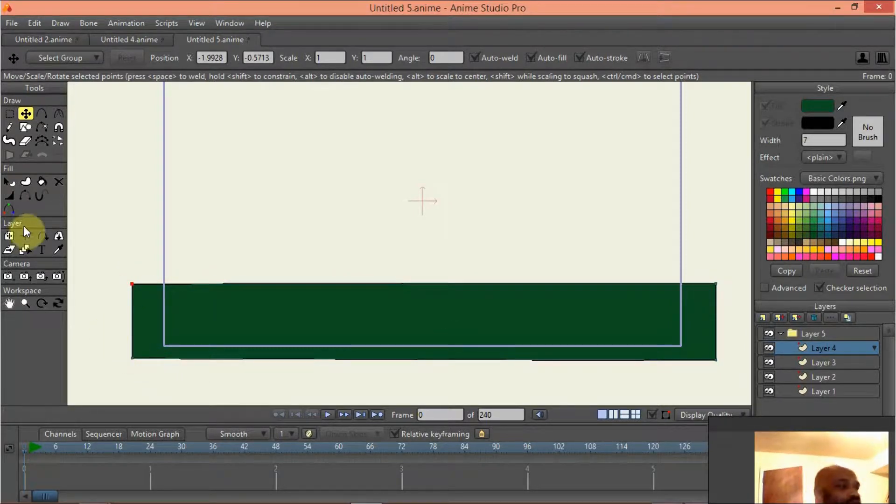
Step: Add a point near the middle of the ground's top edge, pull it up into a peak and round it with about 0.44 curvature
click(45, 116)
drag(449, 283, 438, 229)
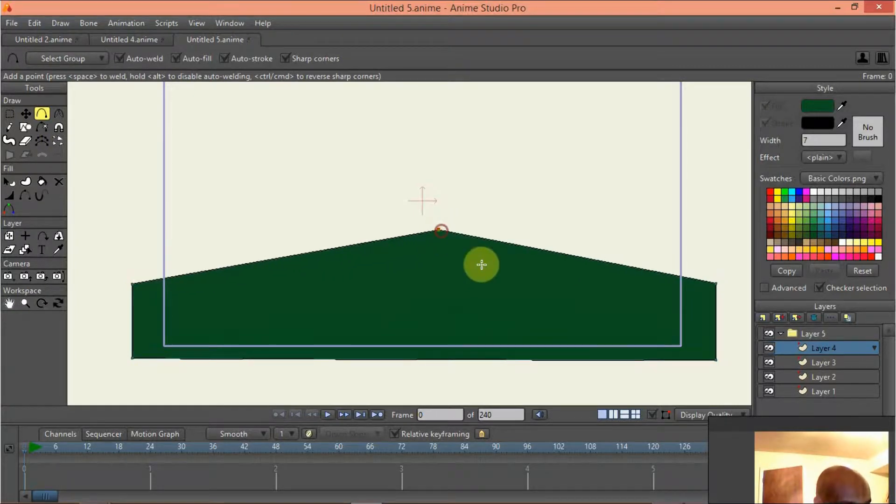
click(58, 113)
drag(438, 229, 420, 228)
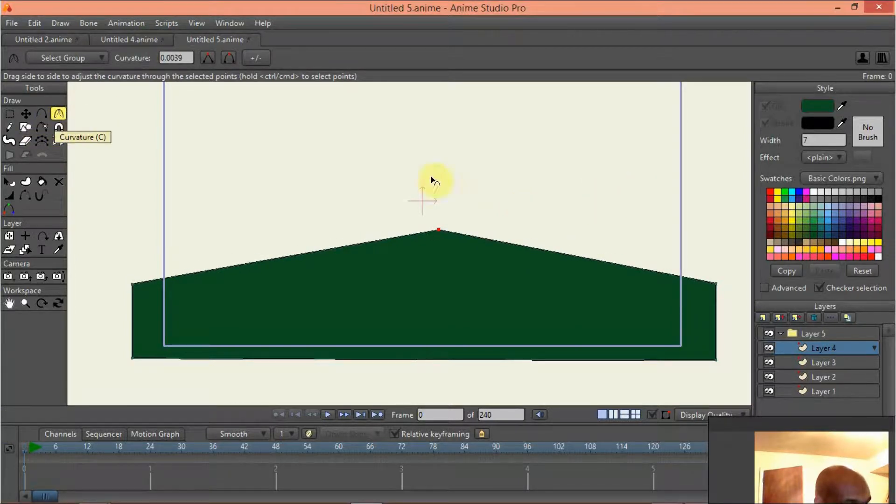
drag(440, 230, 569, 214)
scroll(570, 214, up, 1)
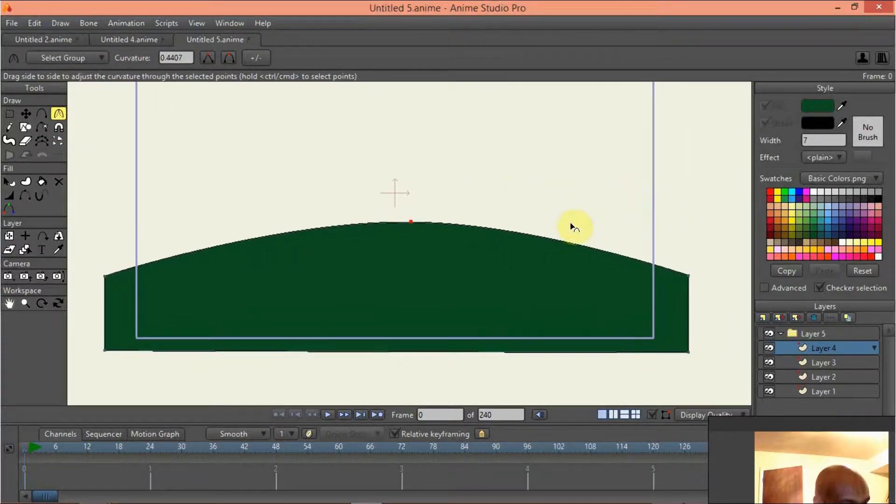
scroll(578, 232, down, 3)
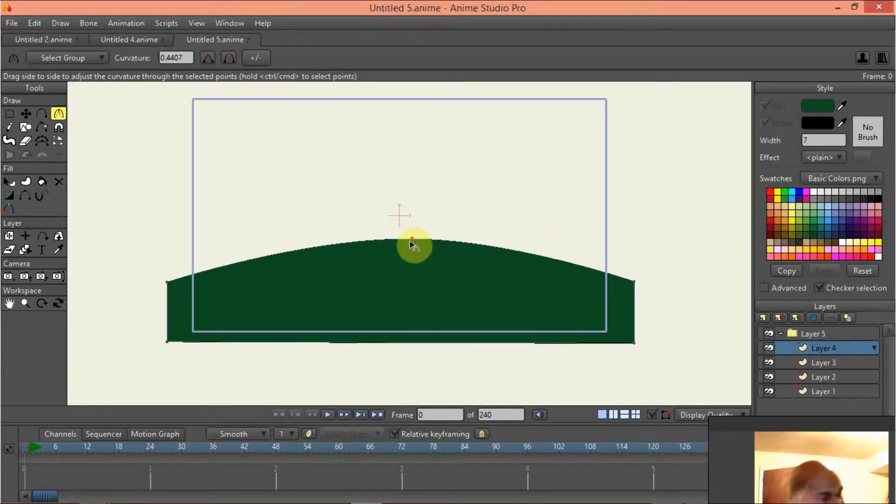
Step: Render a preview of frame 0 to check the hill, and close the preview
key(ctrl+r)
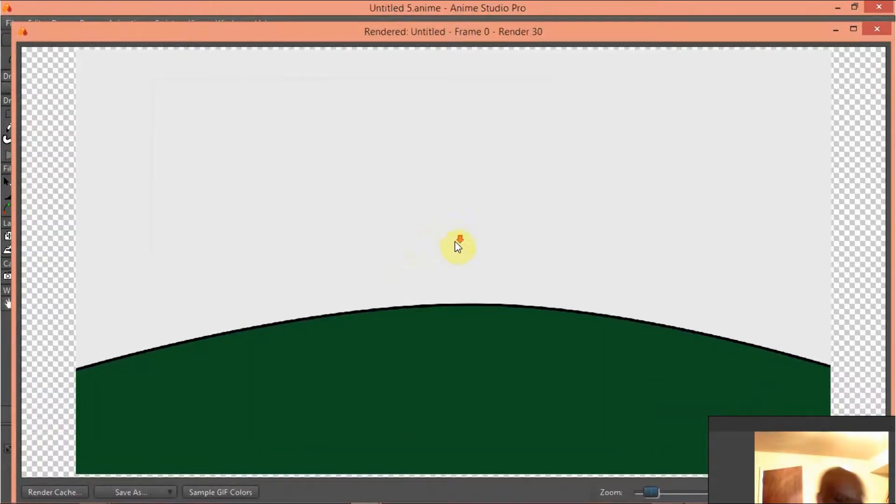
click(871, 29)
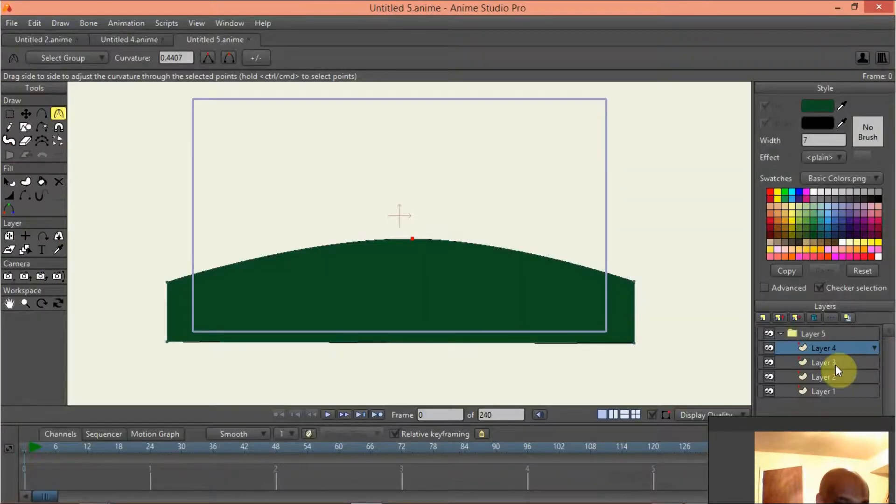
drag(845, 425, 840, 13)
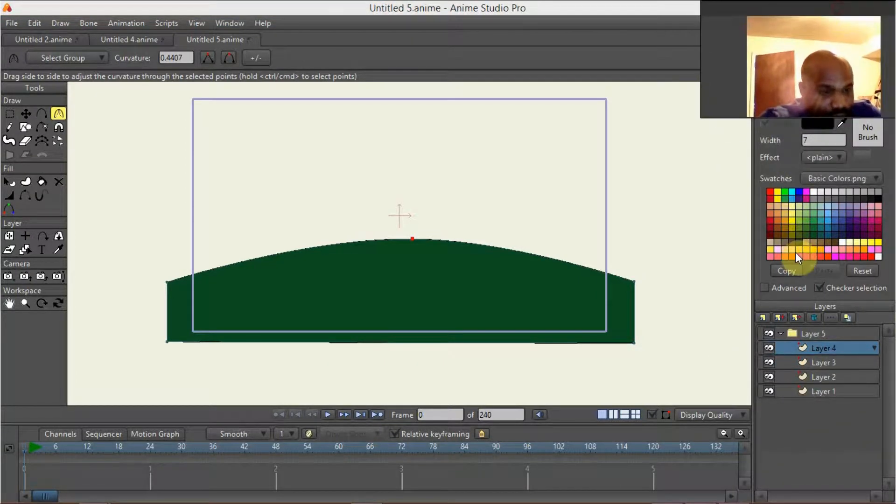
Step: Rename Layer 4 as hill and Layer 3 as sky
click(822, 349)
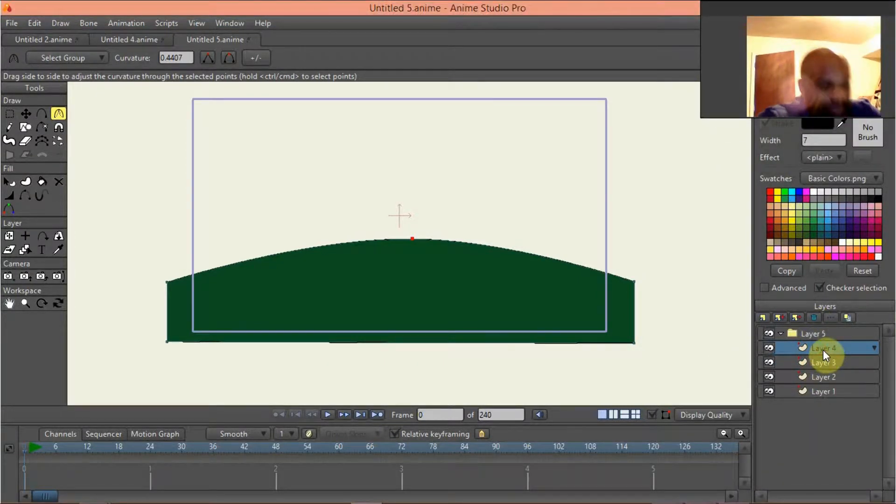
double_click(822, 349)
text(hill)
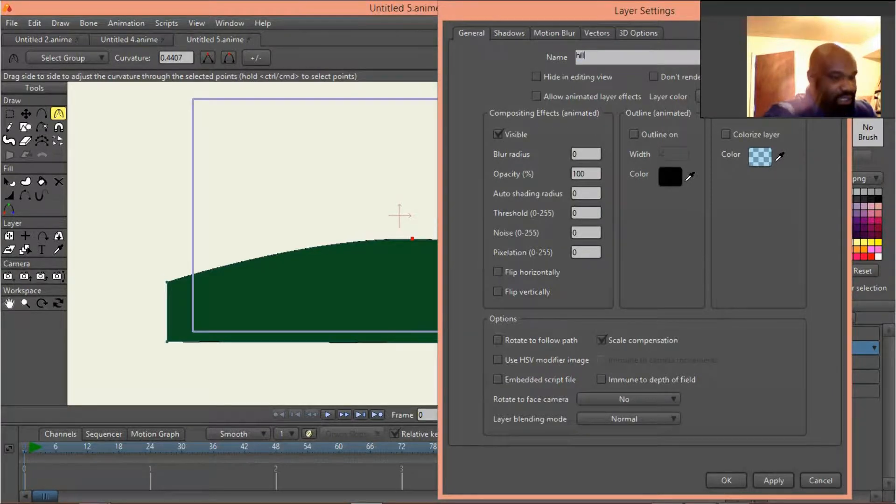
key(Return)
click(838, 364)
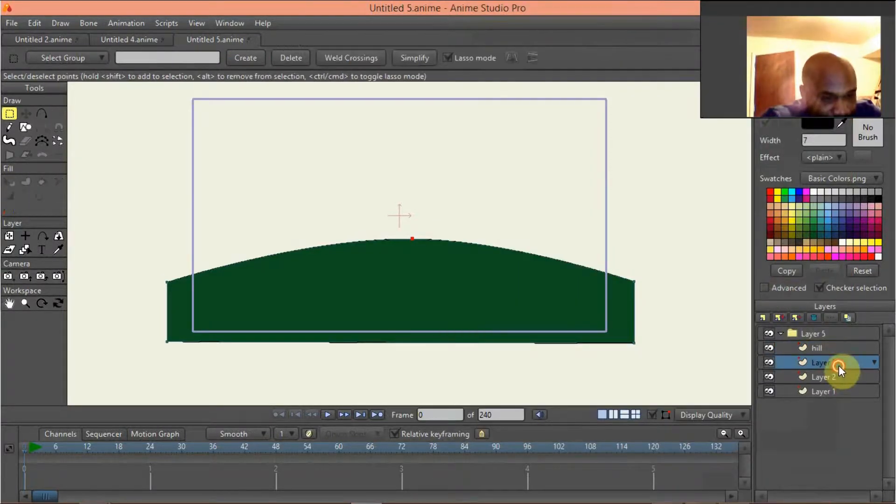
double_click(838, 364)
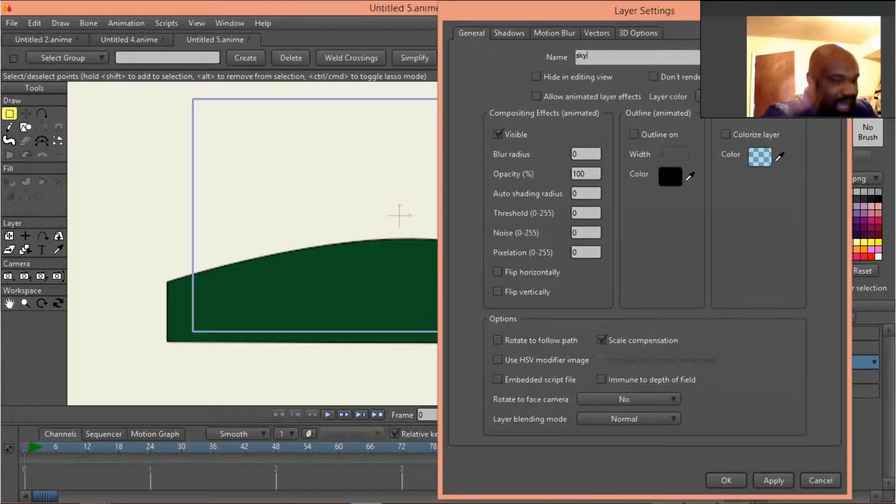
text(sky)
key(Return)
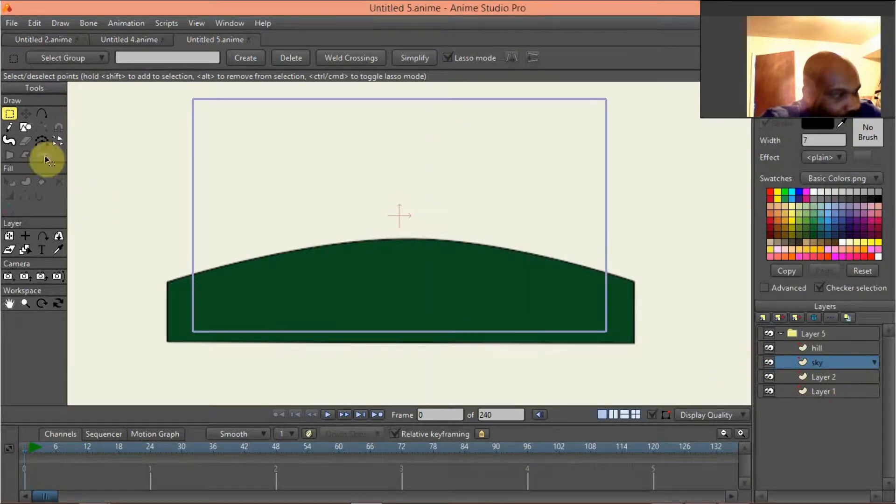
Step: Draw a bright cyan rectangle on the sky layer, extending past the frame's top and sides and down behind the hill
click(23, 127)
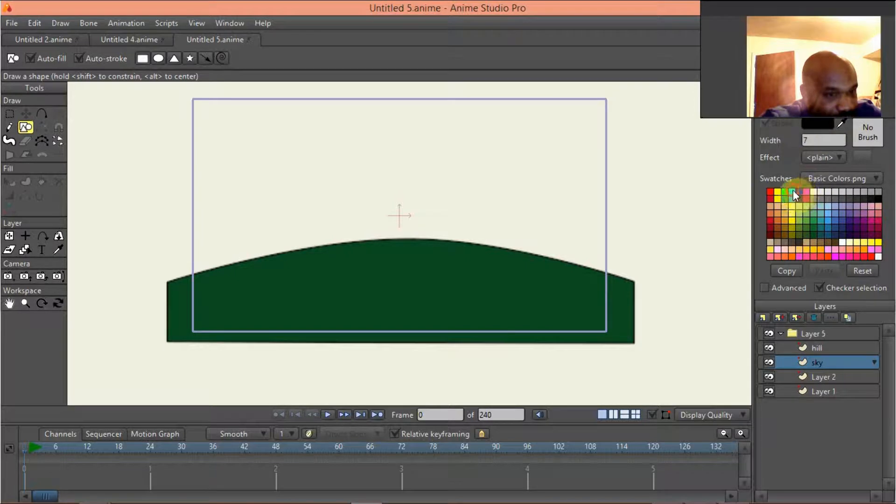
scroll(723, 206, down, 1)
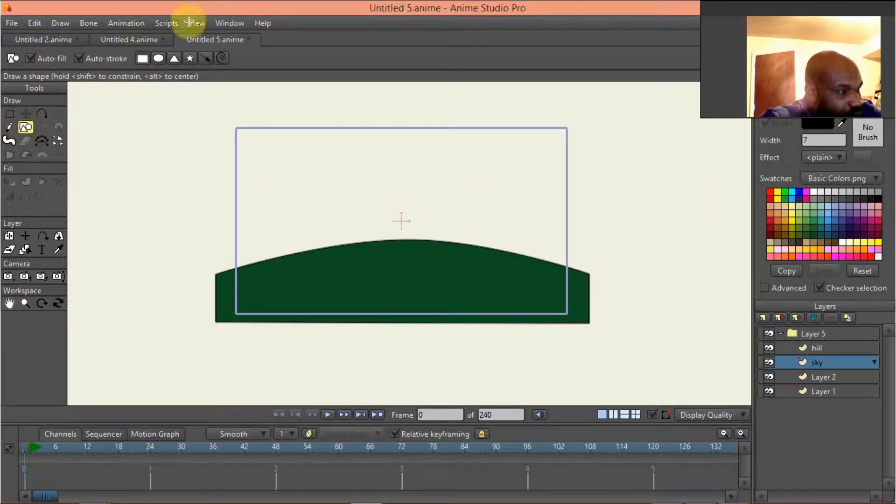
click(143, 58)
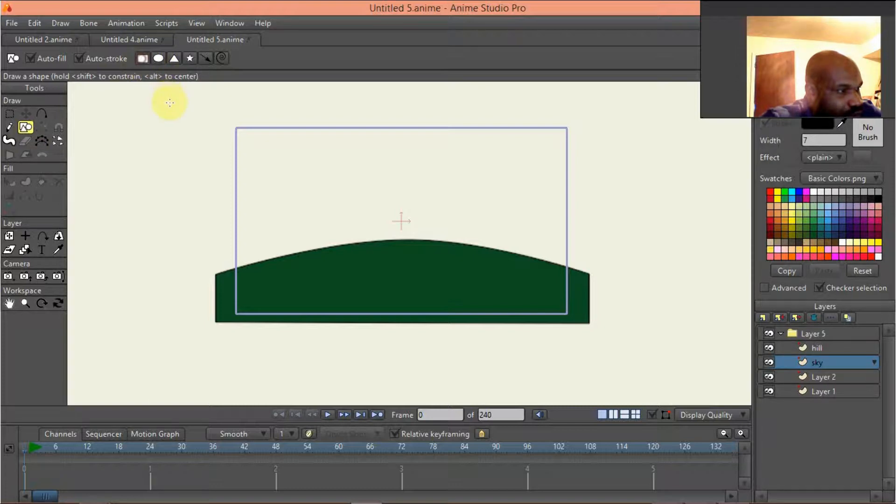
drag(180, 90, 615, 289)
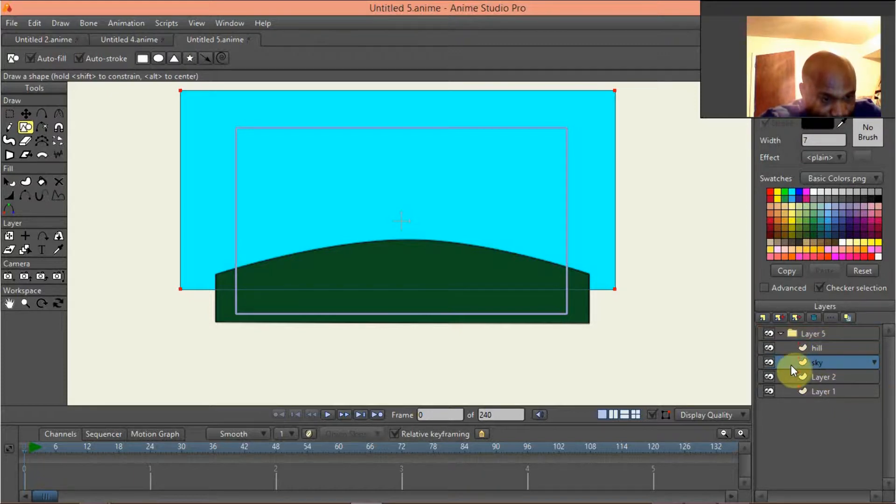
Step: Move the sky layer above the hill layer, and return it to just below hill
drag(794, 362, 801, 344)
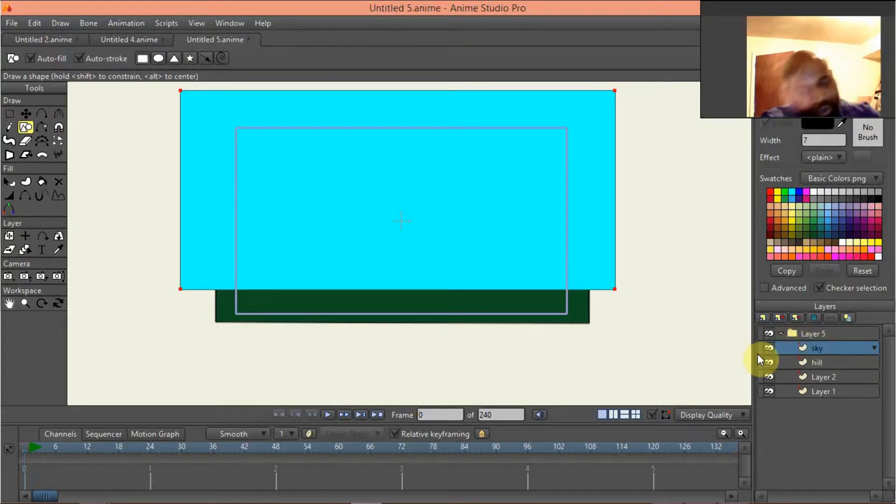
drag(785, 349, 786, 370)
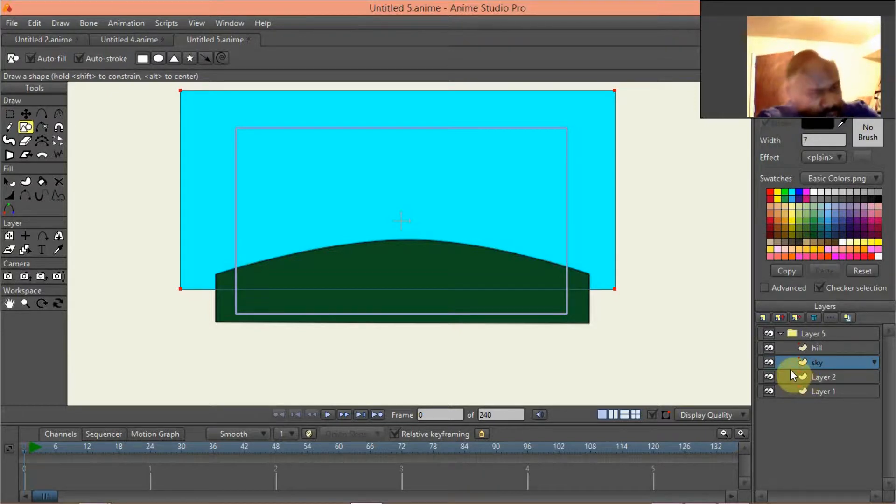
Step: Rename Layer 2 as sun and draw a yellow circle on it over the frame's upper-right corner
double_click(838, 375)
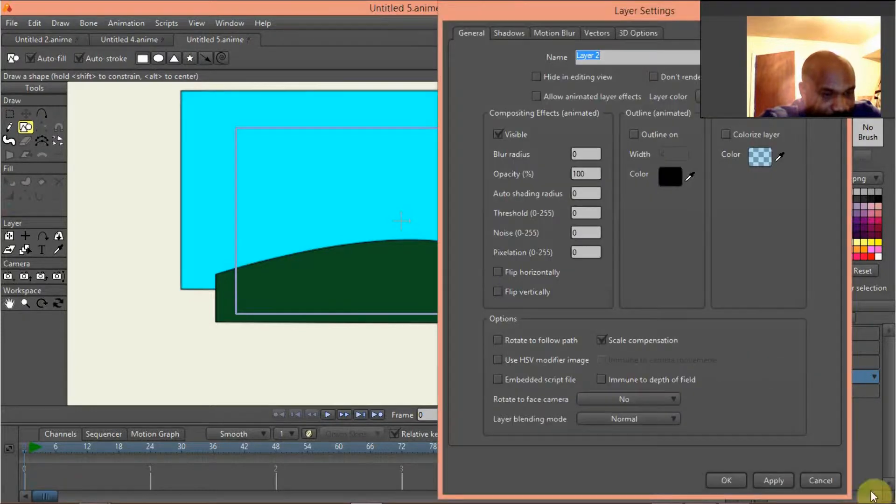
text(s)
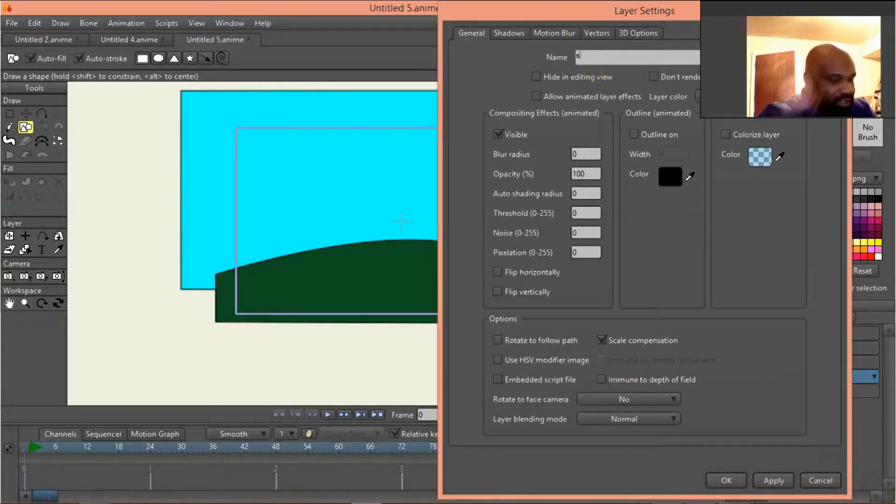
text(un)
key(Return)
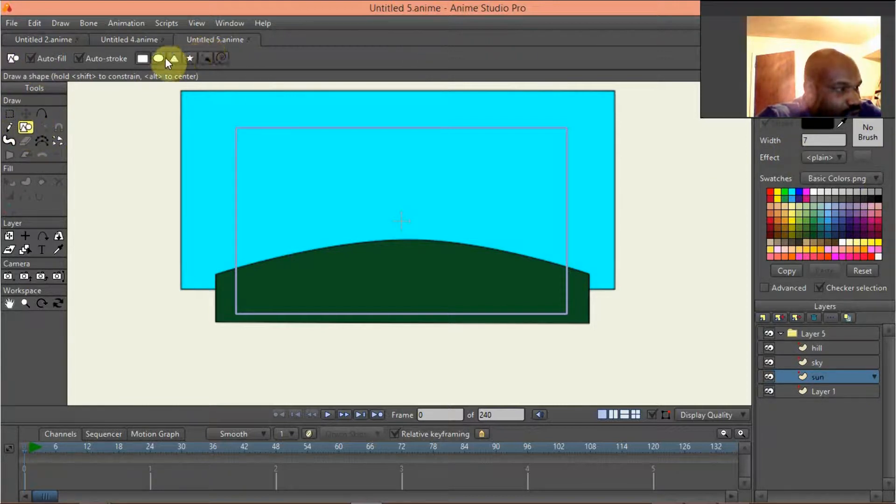
drag(496, 112, 568, 182)
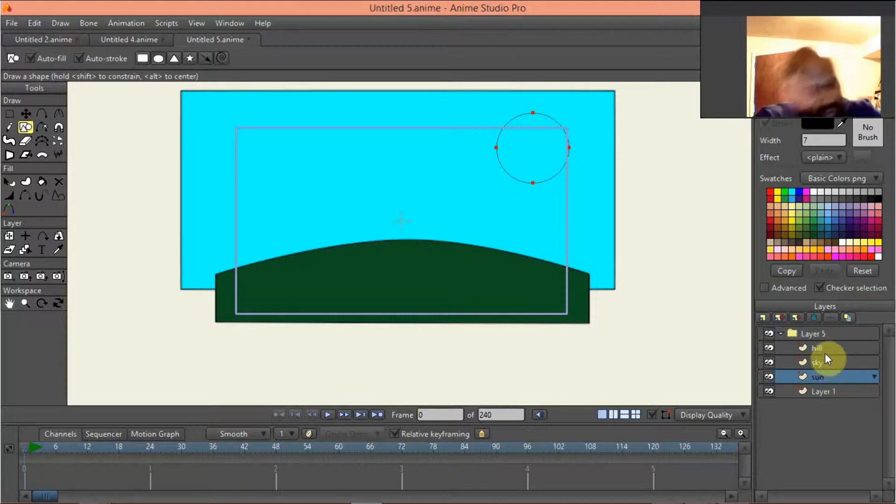
Step: Move the sky layer to the bottom of the Layer 5 group and rename Layer 1 as trees
drag(835, 360, 832, 394)
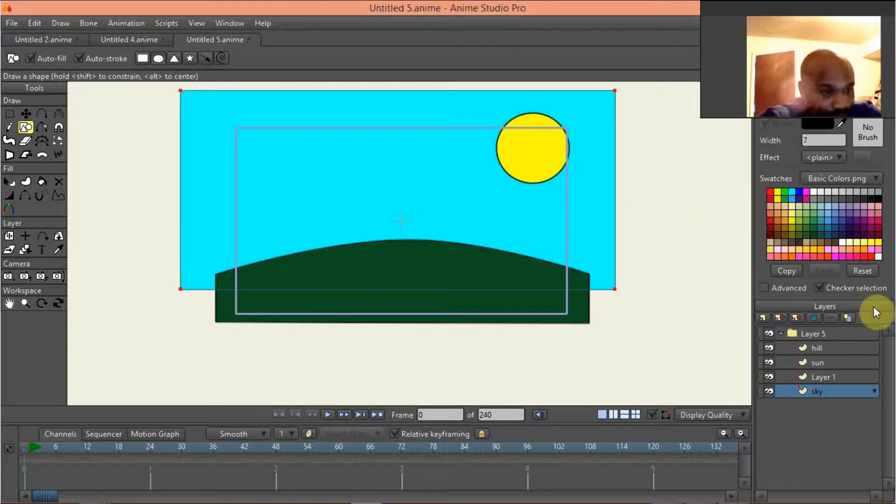
double_click(838, 377)
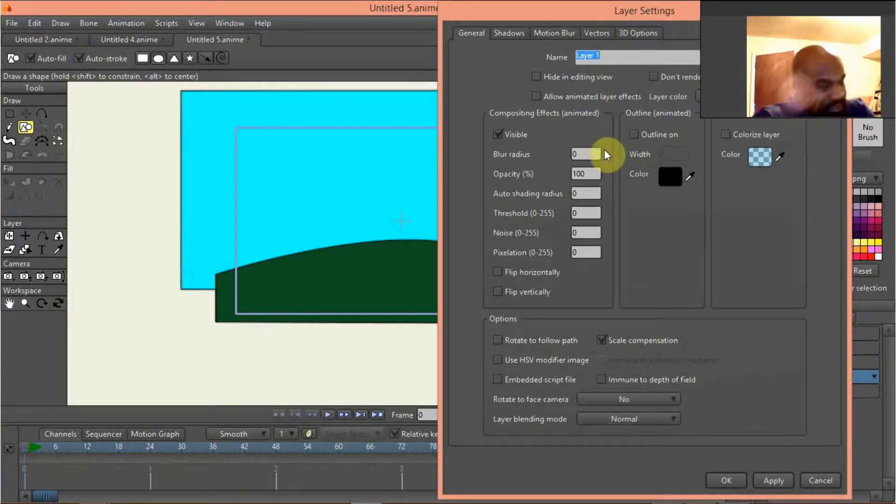
text(trees)
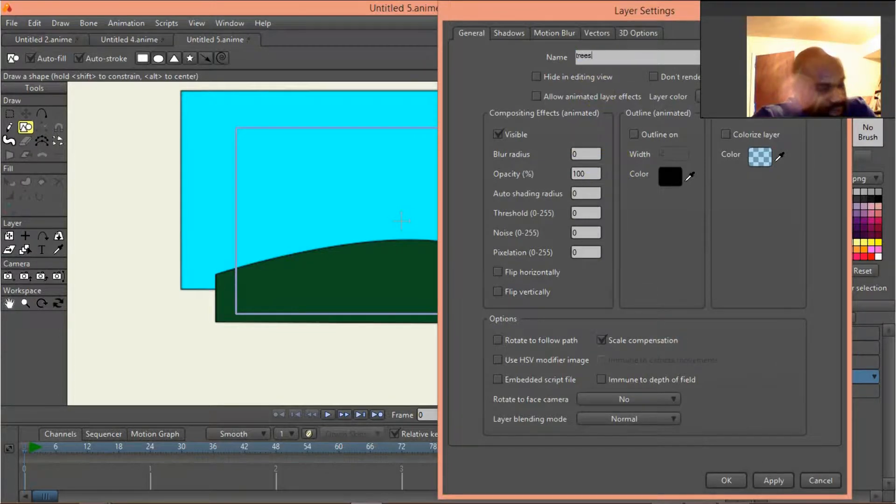
key(Return)
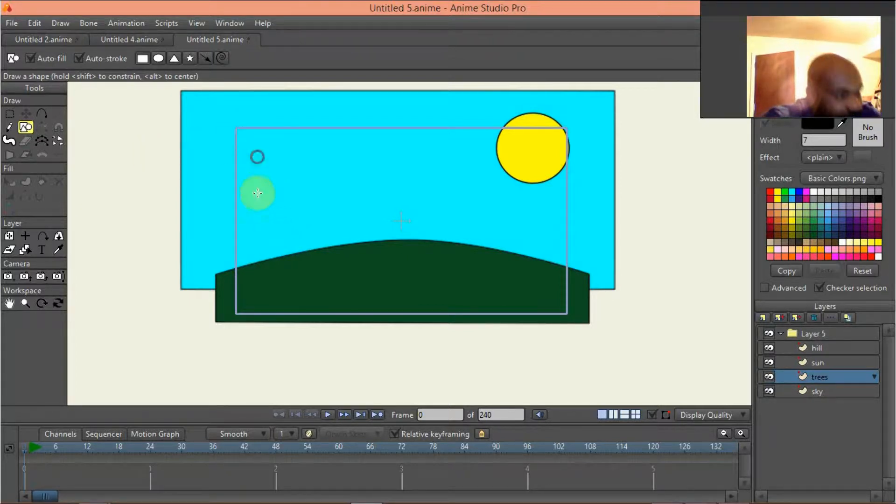
Step: Draw four tall, narrow brown rectangles side by side on the trees layer as trunks, with their bases behind the hill
drag(257, 157, 282, 279)
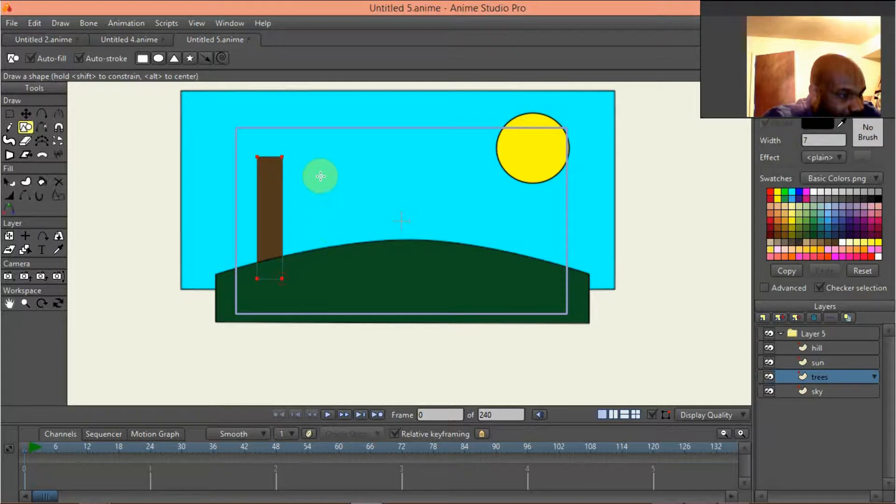
drag(321, 165, 340, 267)
drag(373, 163, 392, 276)
drag(417, 153, 433, 266)
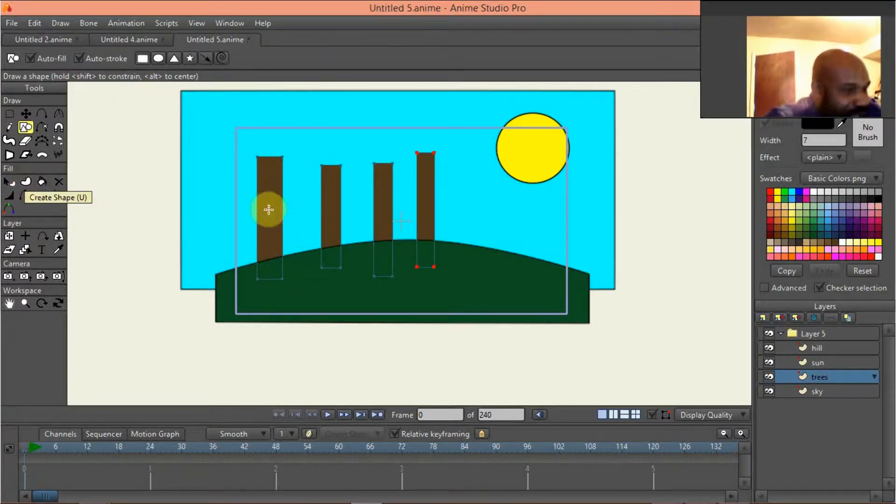
scroll(264, 205, up, 1)
scroll(262, 204, down, 1)
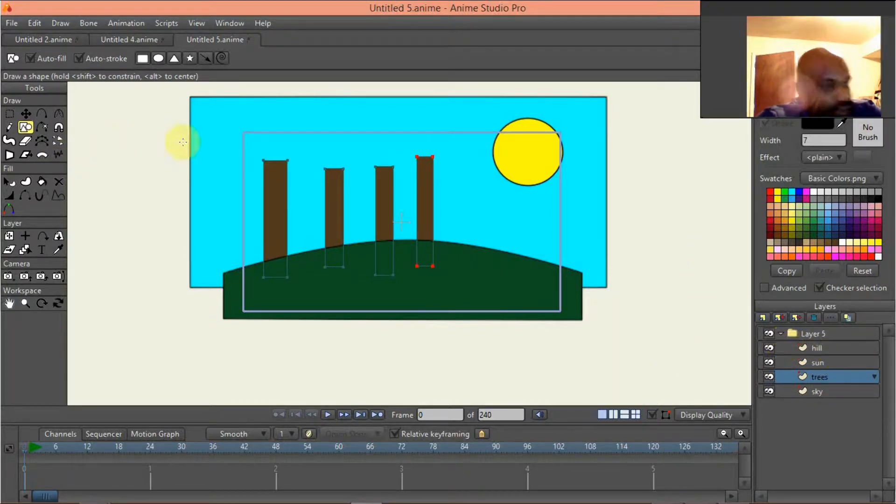
Step: Try an angular four-point line outside the frame with the Add Point tool, and undo it
click(41, 114)
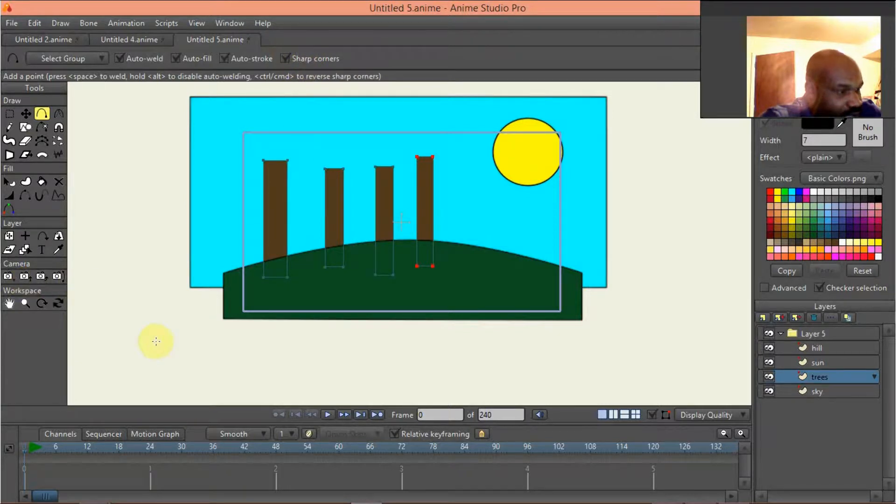
click(108, 220)
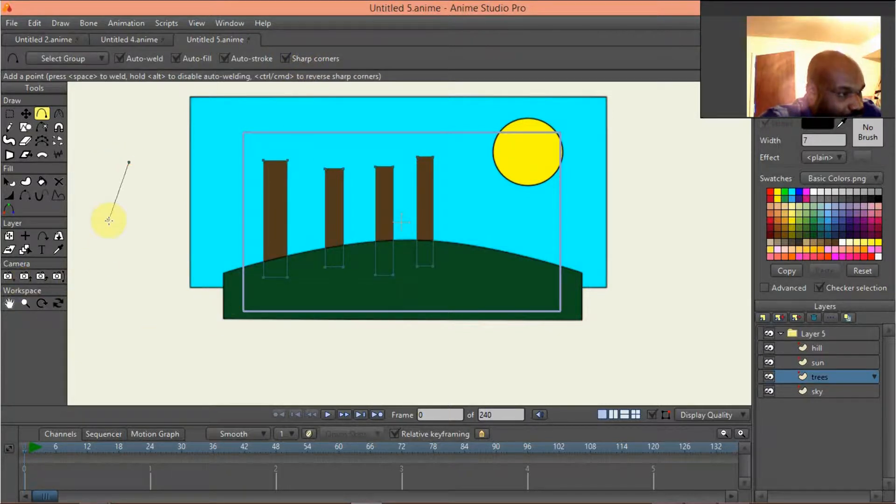
click(152, 262)
click(156, 189)
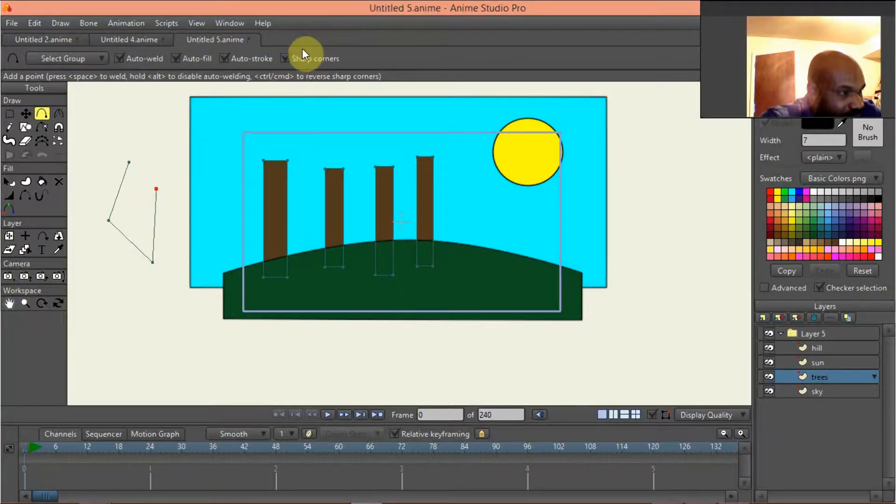
key(ctrl+z)
key(ctrl+z)
key(ctrl+z)
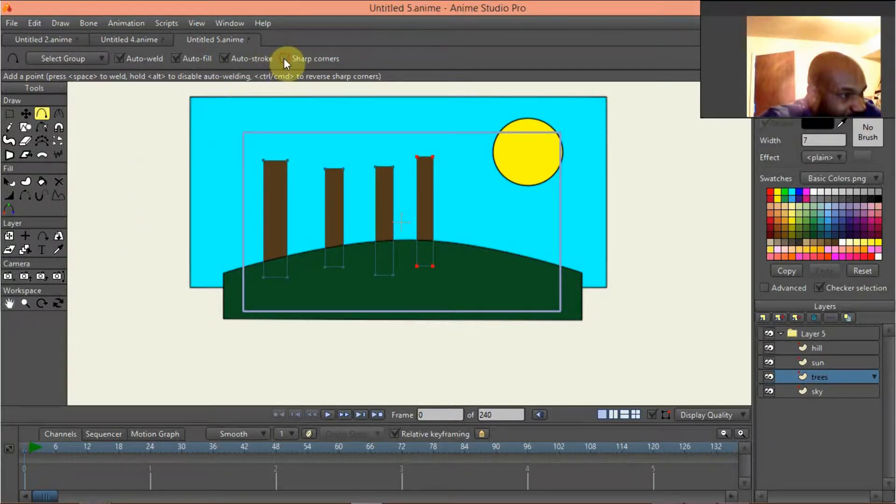
Step: Turn off sharp corners and auto-weld for the Add Point tool
drag(222, 220, 212, 246)
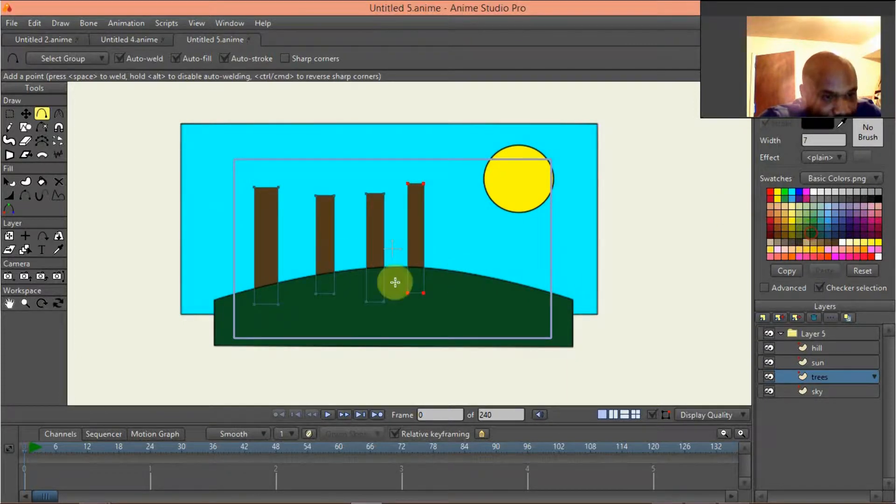
scroll(273, 223, up, 2)
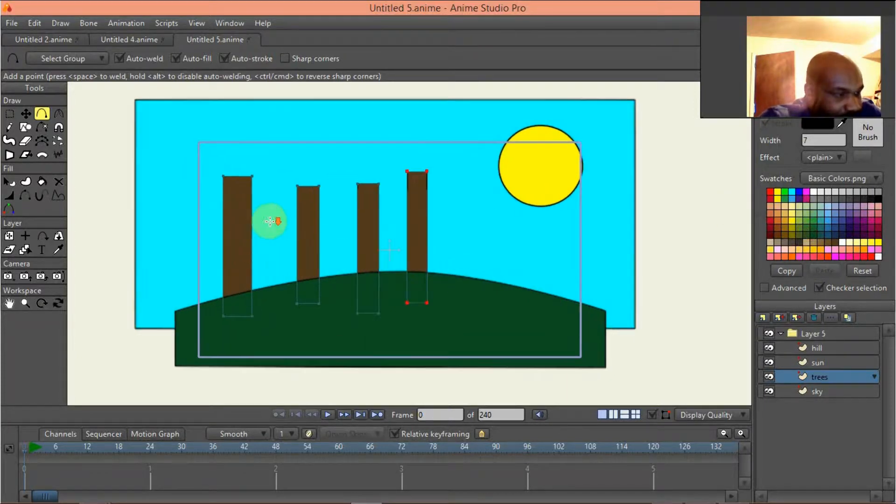
click(119, 61)
drag(167, 124, 190, 126)
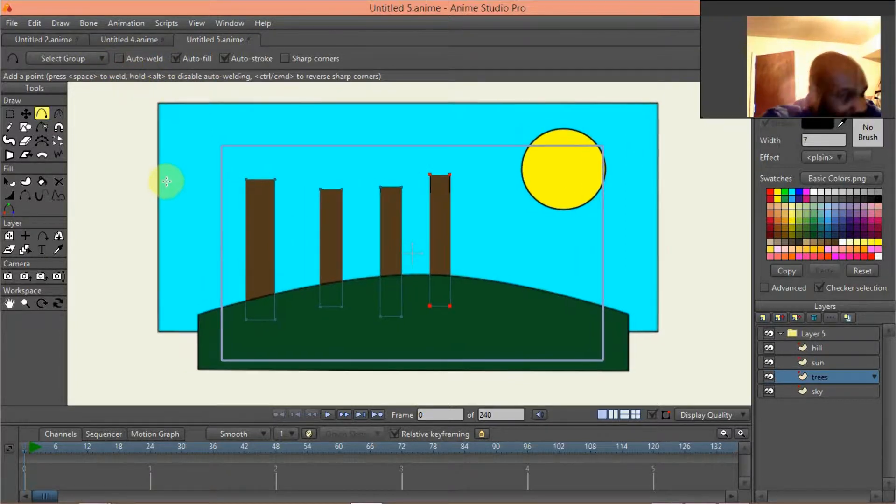
drag(73, 159, 92, 156)
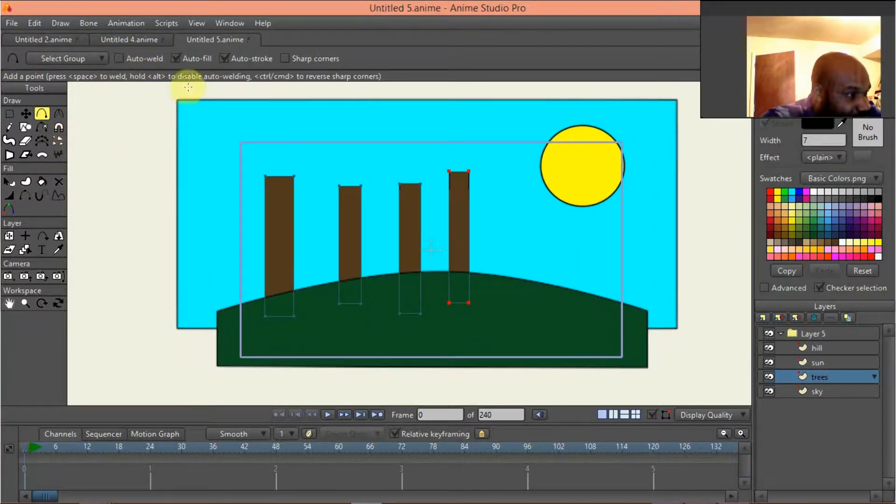
Step: Turn off auto-fill and draw a curved test outline over the sky's left edge without welding its ends
click(176, 59)
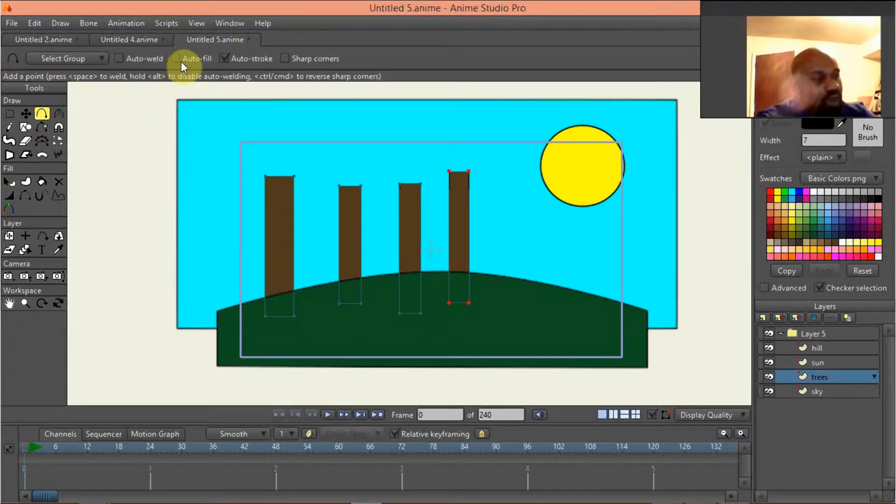
click(223, 59)
mouse_move(186, 123)
mouse_down()
mouse_move(138, 165)
mouse_move(176, 209)
mouse_move(188, 138)
mouse_move(194, 186)
mouse_move(187, 124)
mouse_up()
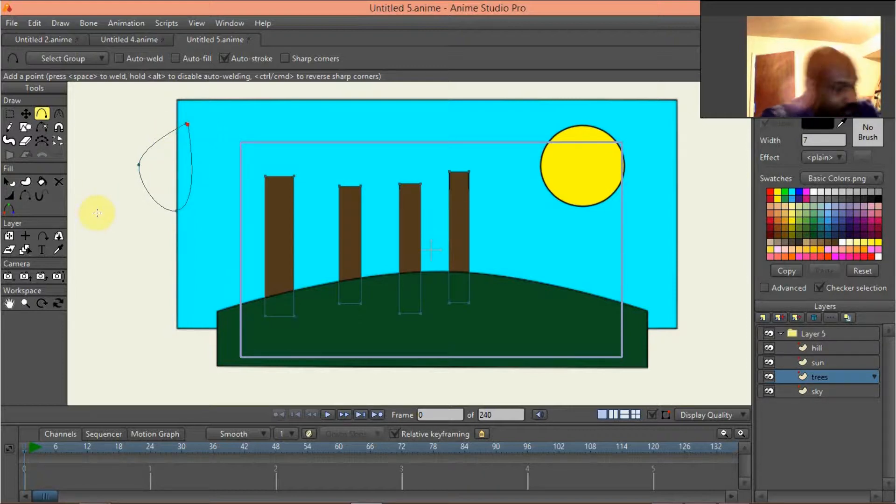
Step: Undo the closing segment, turn on auto-weld, close the curve into an oval, and undo that closure
key(ctrl+z)
click(120, 58)
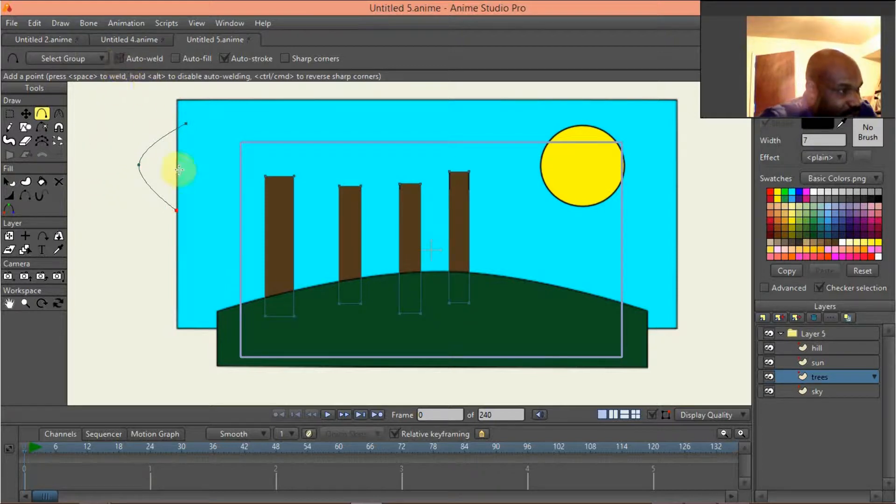
click(177, 209)
mouse_move(177, 209)
mouse_down()
mouse_move(182, 124)
mouse_move(200, 150)
mouse_move(195, 168)
mouse_up()
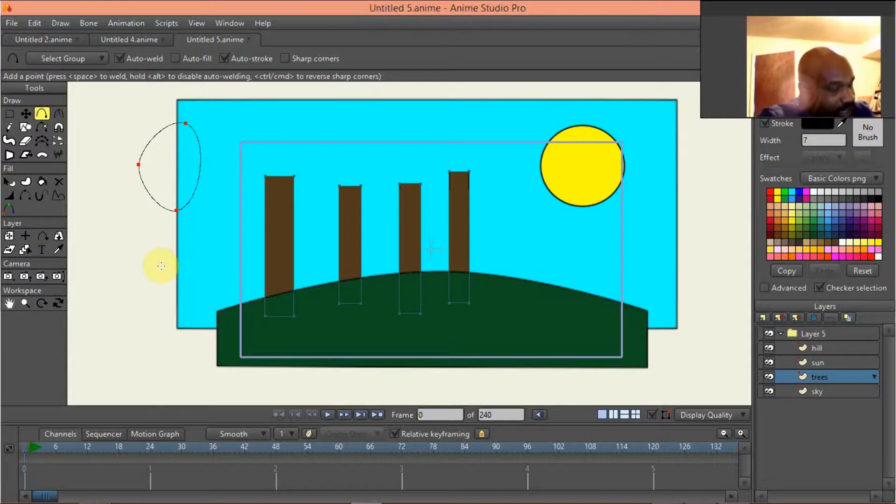
key(ctrl+z)
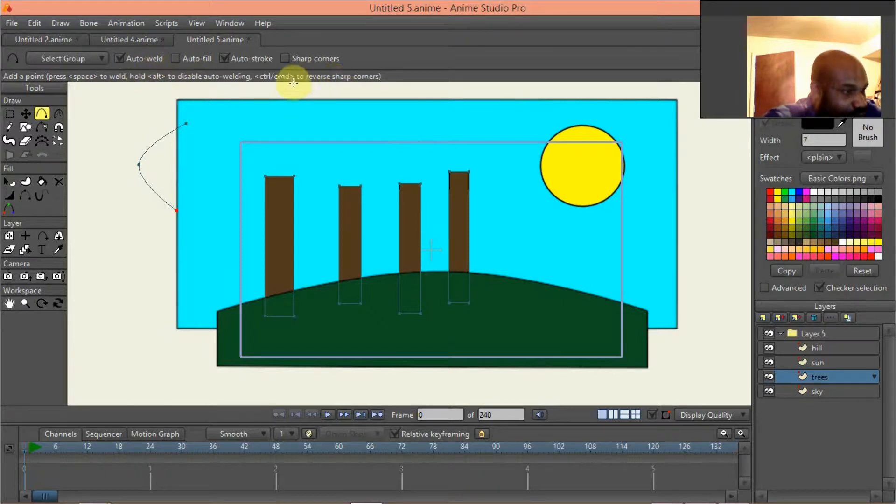
Step: Undo the remaining test curve, and return the Add Point options to auto-fill on and auto-weld off
click(224, 58)
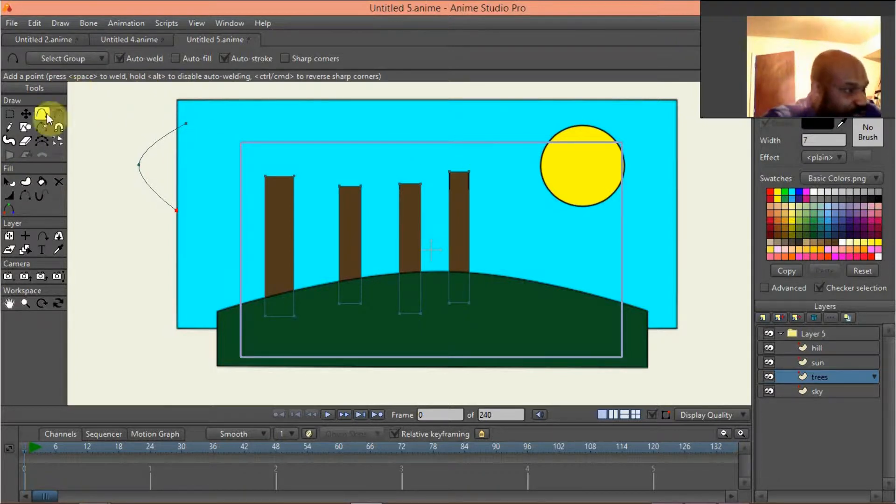
click(26, 113)
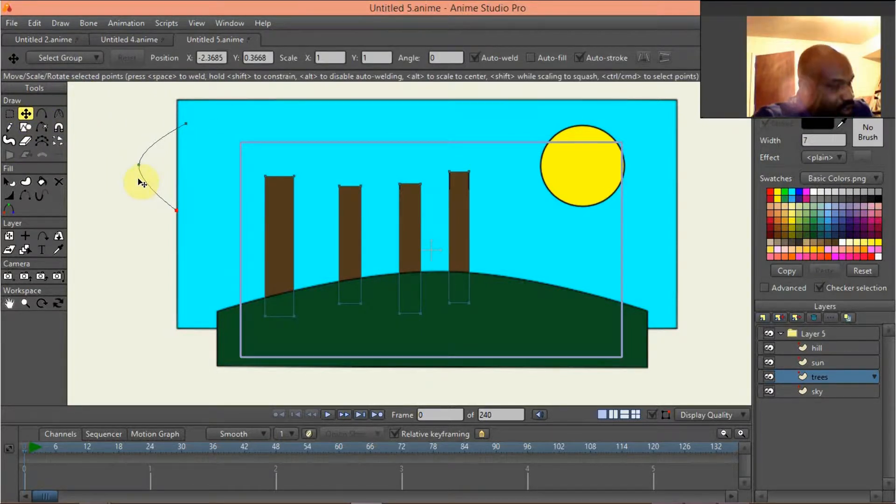
key(ctrl+z)
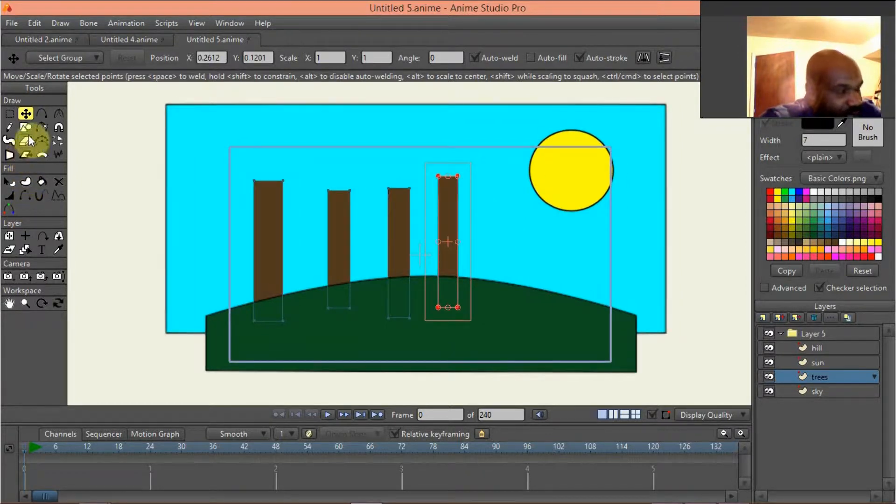
click(42, 114)
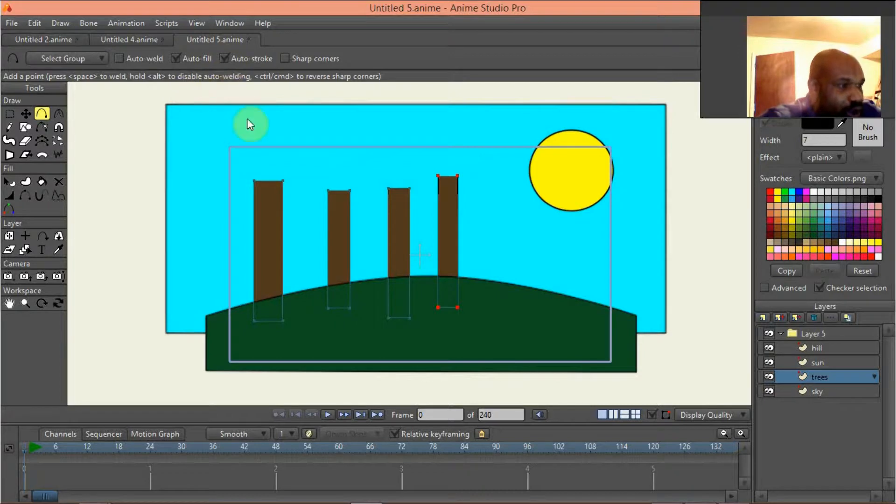
Step: Select the leftmost trunk's shape to check its fill and stroke settings
click(9, 181)
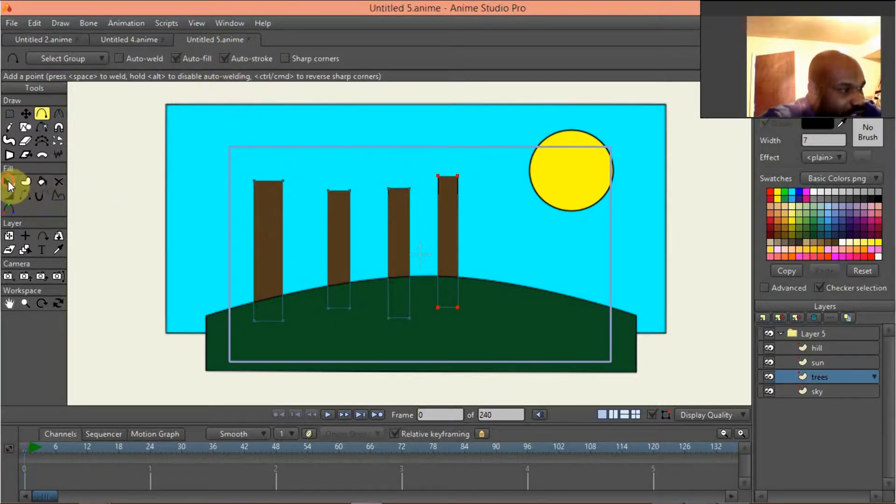
click(263, 228)
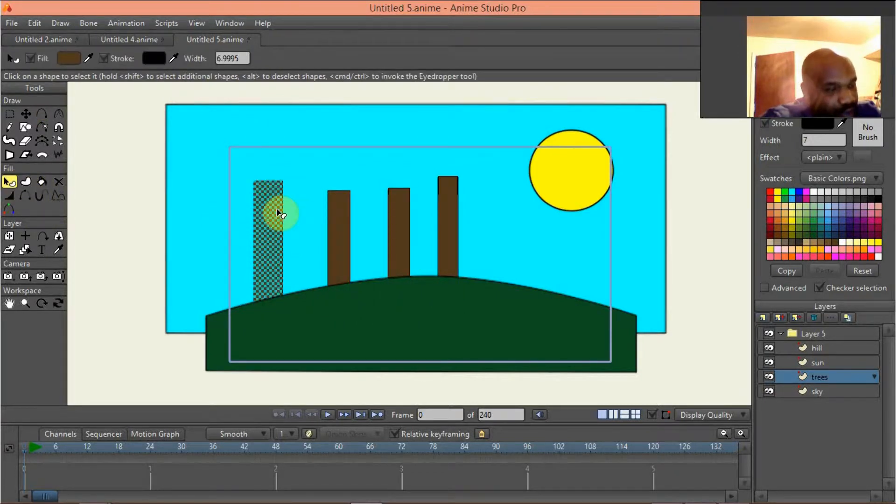
right_click(305, 221)
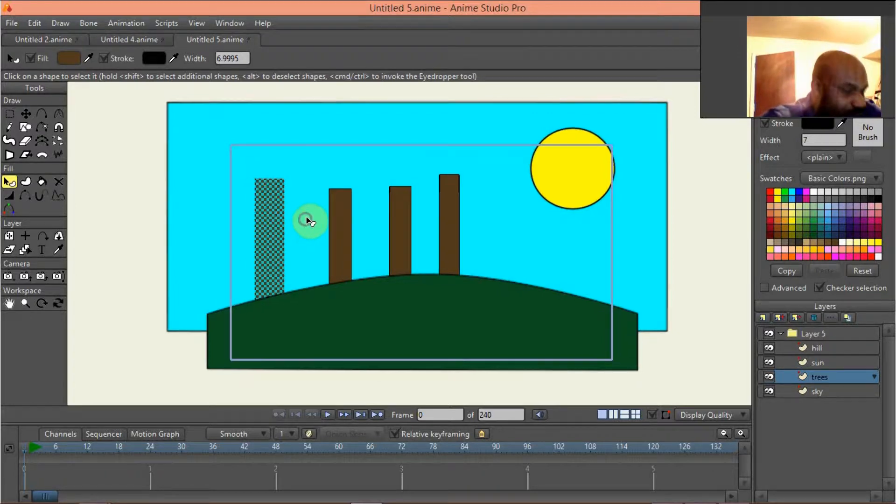
Step: Set the stroke width to 6 and draw a cloud-like foliage outline of overlapping curves around the tops of the four trunks
click(42, 114)
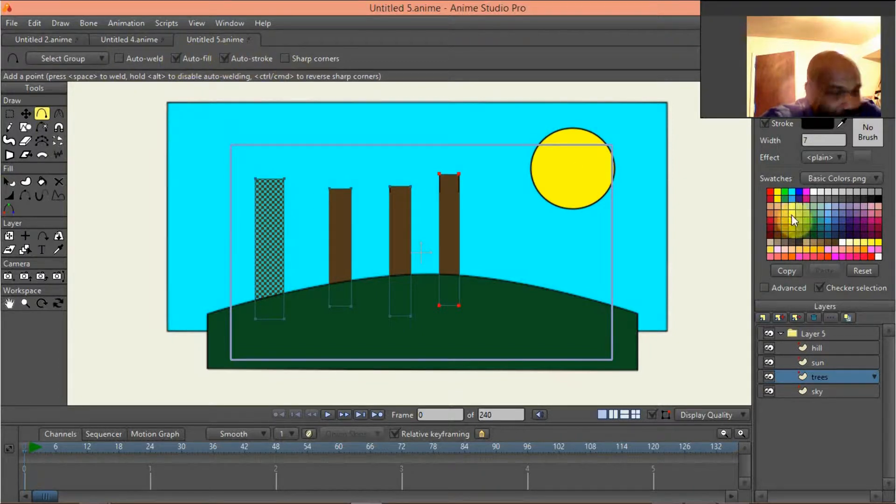
text(6)
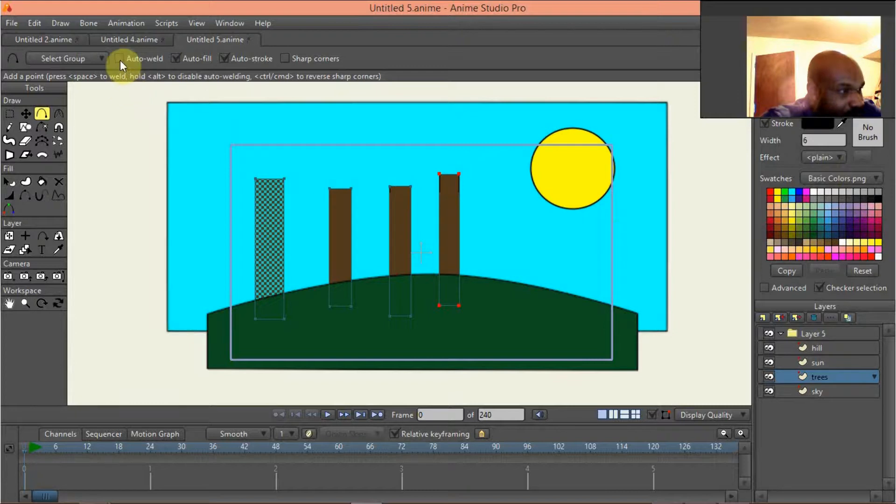
mouse_move(263, 141)
mouse_down()
mouse_move(226, 160)
mouse_move(220, 194)
mouse_move(281, 222)
mouse_move(300, 216)
mouse_move(306, 194)
mouse_move(297, 203)
mouse_move(314, 224)
mouse_move(439, 219)
mouse_move(437, 197)
mouse_move(436, 215)
mouse_move(480, 212)
mouse_move(497, 191)
mouse_move(484, 152)
mouse_move(456, 147)
mouse_move(422, 154)
mouse_move(416, 165)
mouse_move(435, 153)
mouse_move(376, 126)
mouse_move(330, 150)
mouse_move(250, 136)
mouse_move(320, 141)
mouse_move(290, 125)
mouse_move(286, 132)
mouse_move(315, 122)
mouse_move(364, 137)
mouse_up()
click(280, 135)
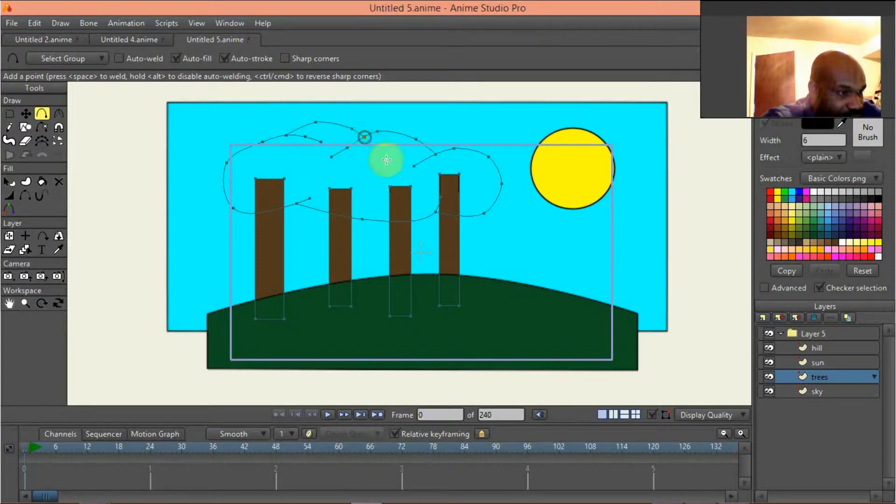
Step: Move the right end point of the foliage's upper-middle arc off the neighbouring arc, to X -0.5647, Y 1.1170, and deselect it
scroll(373, 157, up, 3)
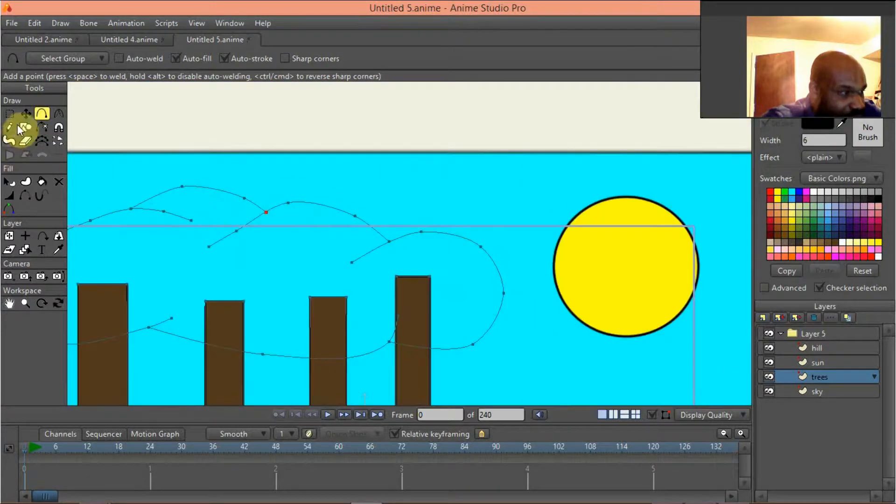
click(25, 114)
mouse_move(273, 214)
mouse_down()
mouse_move(261, 209)
mouse_move(260, 216)
mouse_up()
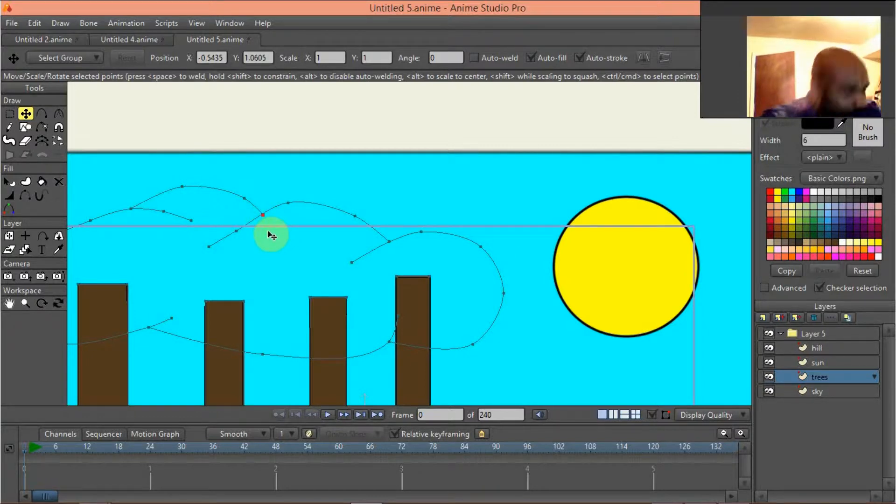
drag(271, 236, 336, 204)
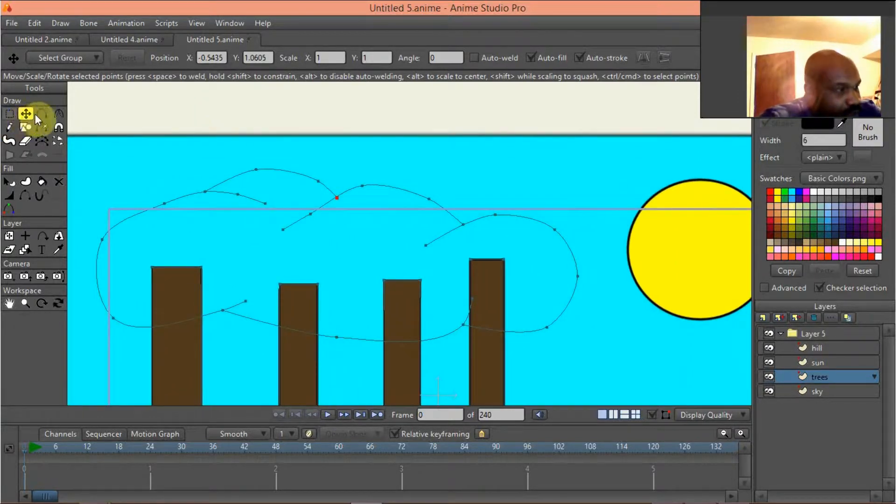
click(39, 114)
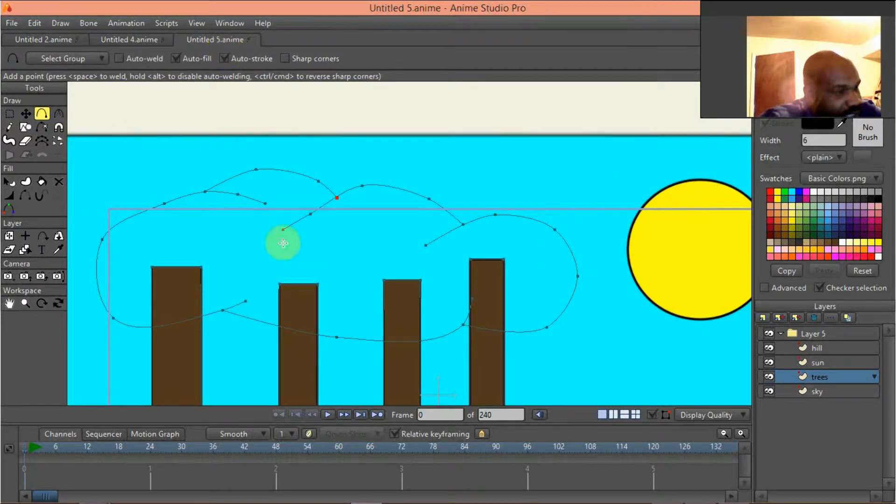
click(26, 113)
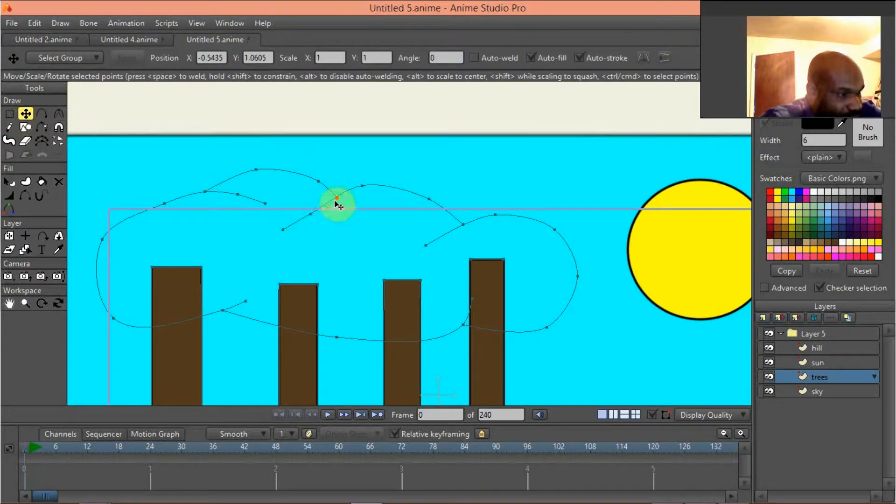
mouse_move(339, 199)
mouse_down()
mouse_move(314, 182)
mouse_move(332, 188)
mouse_up()
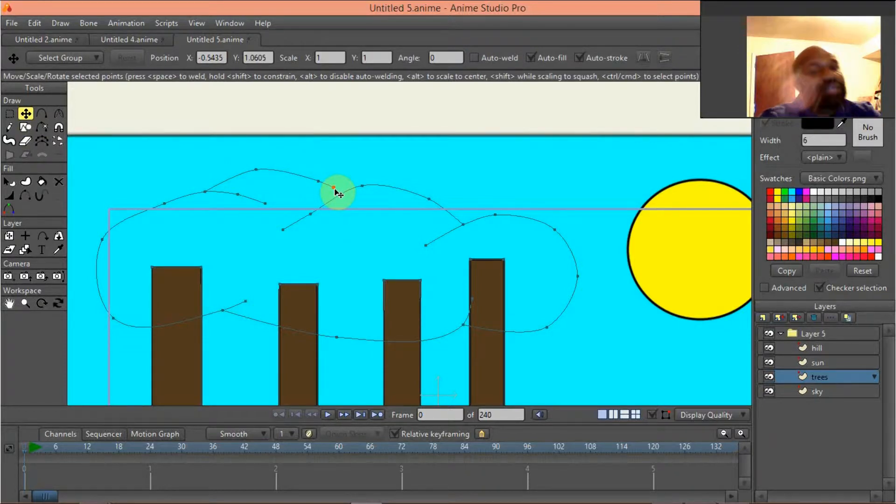
click(352, 121)
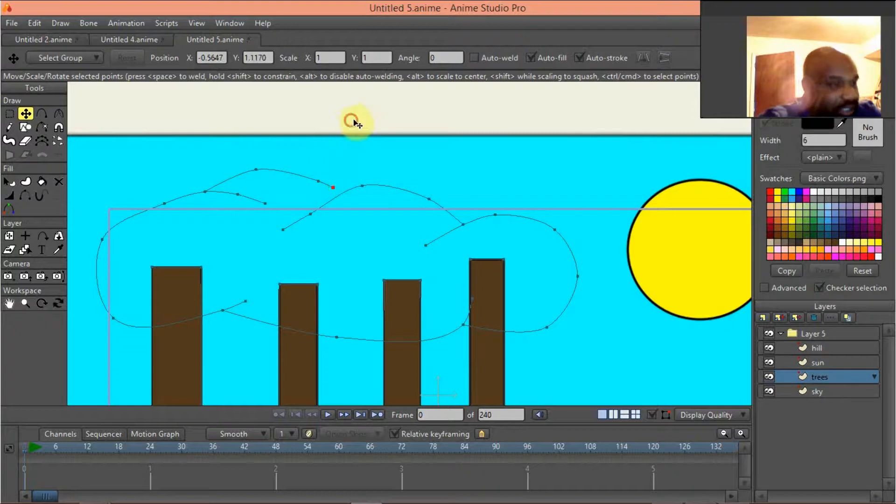
click(492, 145)
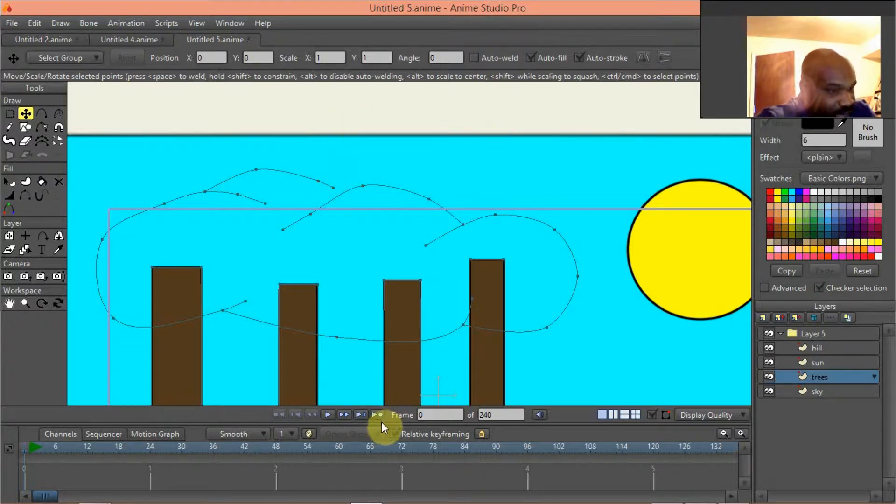
Step: Enlarge the timeline area, switch to the Select Points tool, and play the animation briefly before returning to frame 0
drag(389, 426, 398, 365)
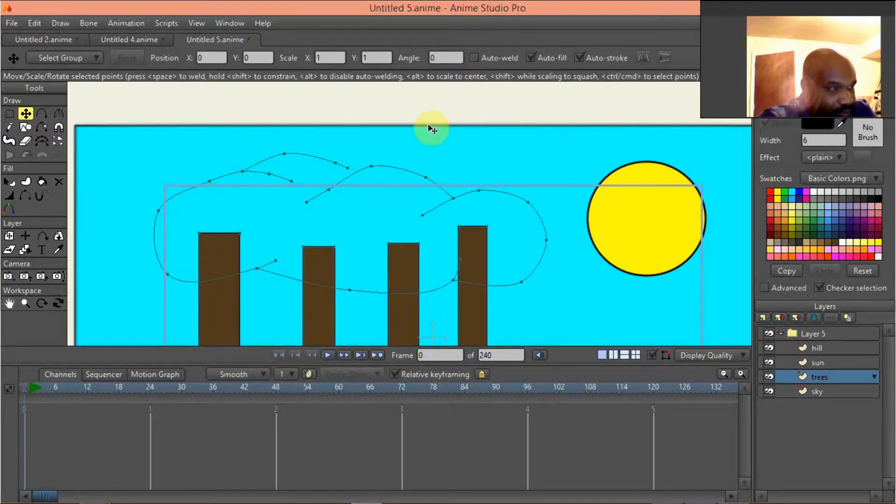
click(14, 113)
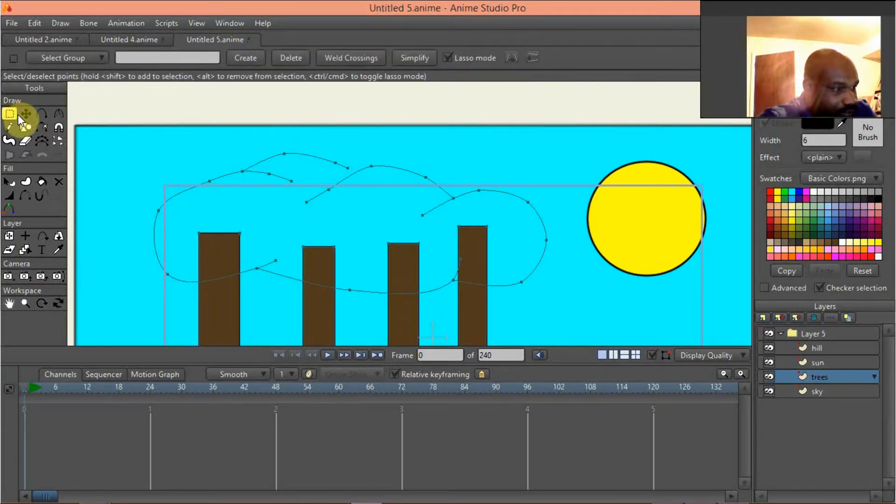
key(space)
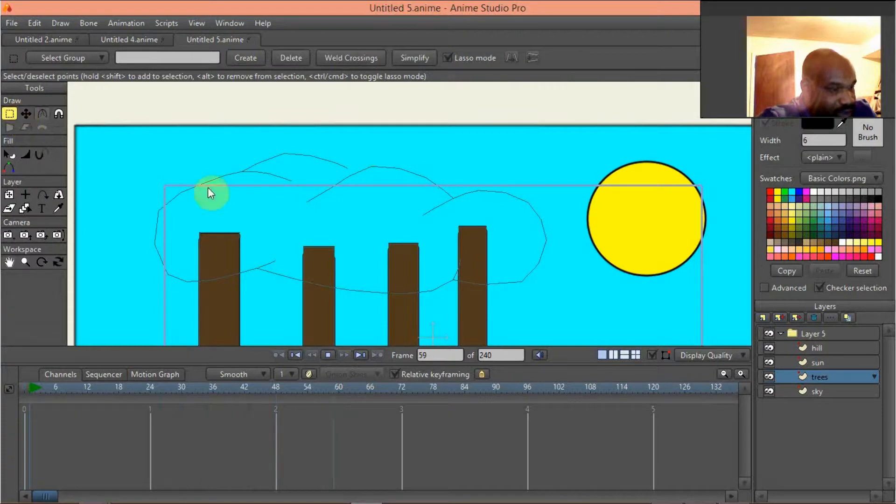
click(296, 355)
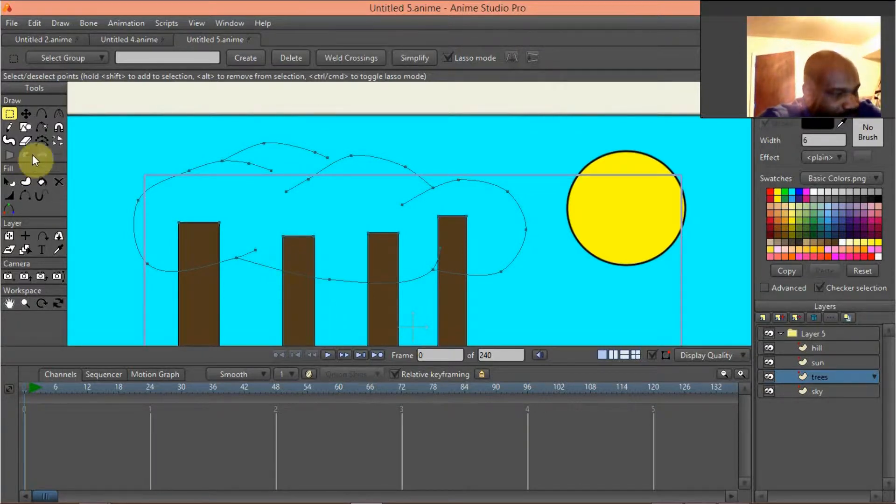
Step: Move the upper-middle foliage arc's open end point onto the neighbouring arc at X -0.5085, Y 1.0867, and fill the closed outline dark green
click(25, 113)
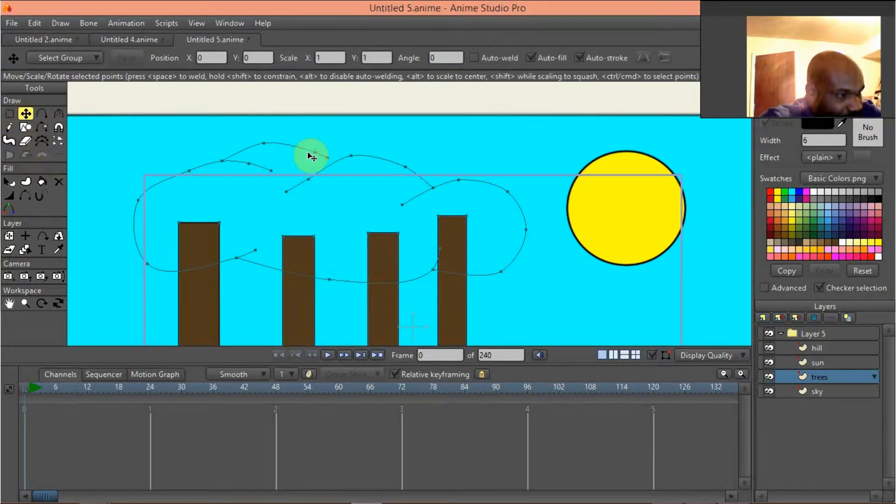
drag(329, 158, 335, 162)
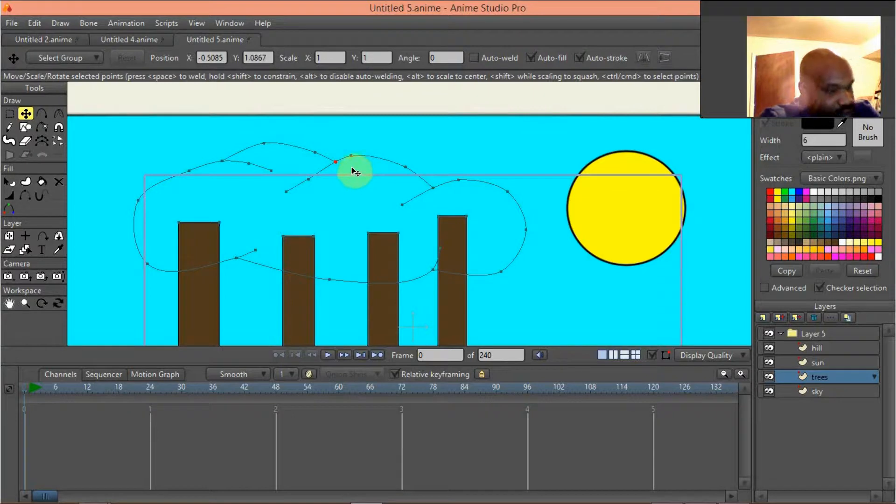
key(space)
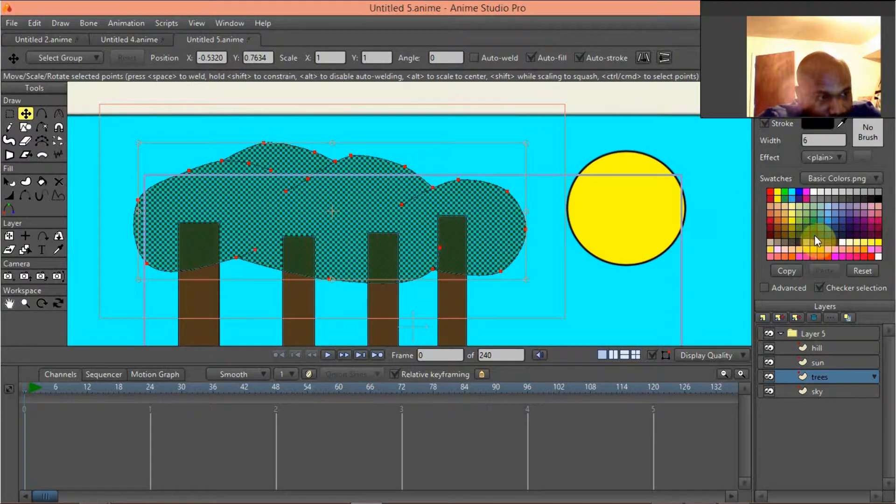
key(Return)
Step: Select the foliage and each of the four trunks in turn to check that they are separate shapes on the trees layer
scroll(374, 219, down, 2)
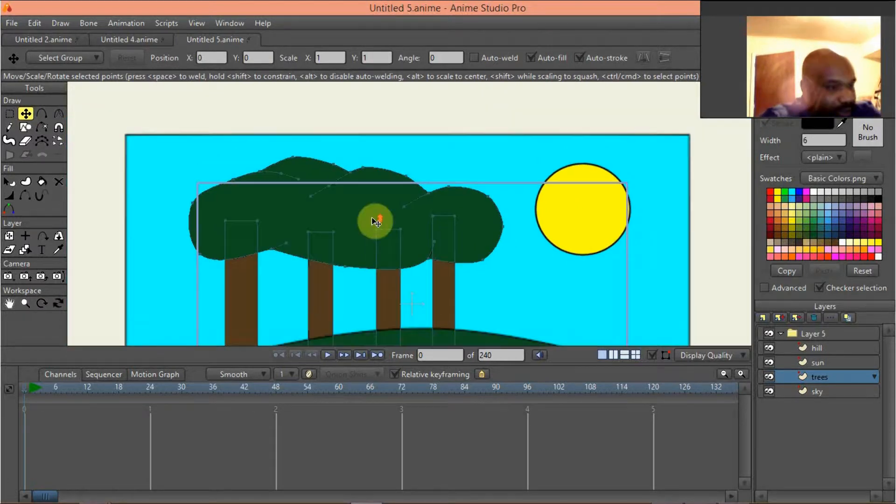
drag(385, 215, 402, 198)
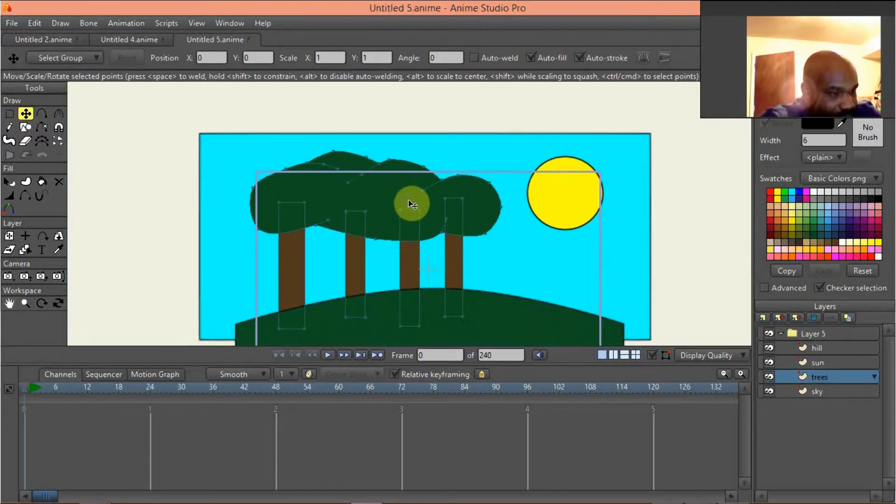
drag(553, 246, 548, 243)
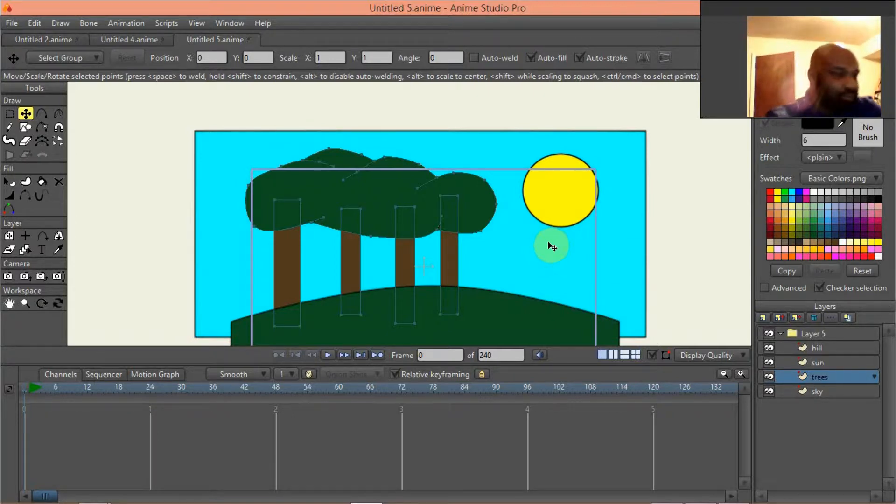
scroll(450, 236, up, 4)
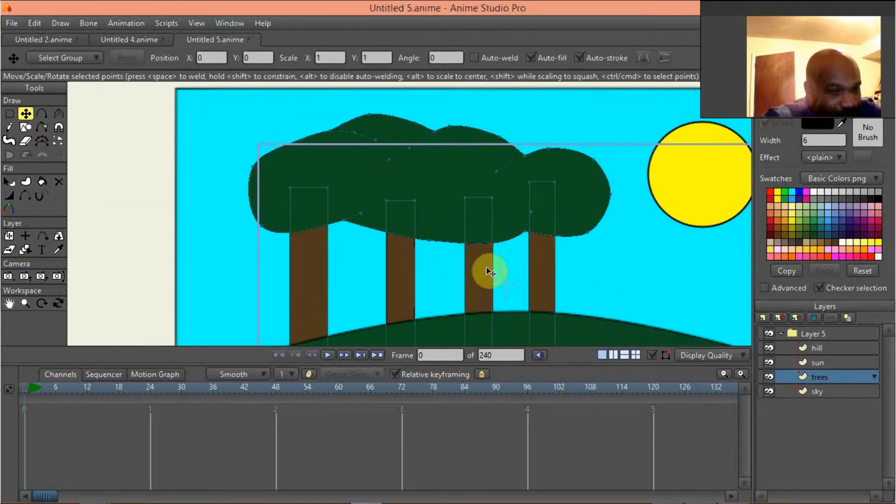
scroll(486, 270, up, 3)
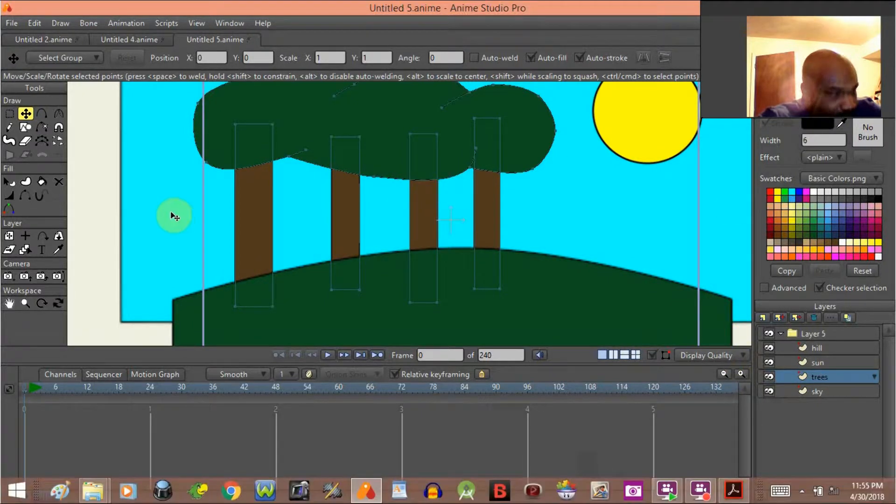
click(13, 183)
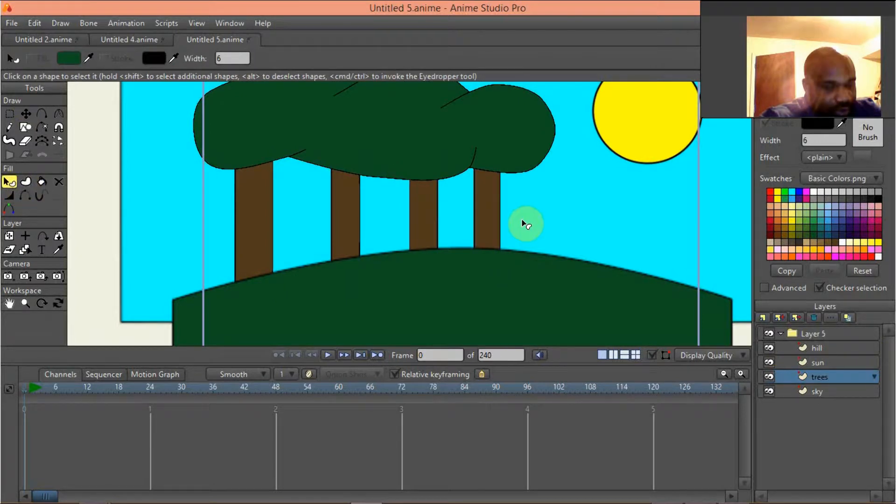
click(257, 118)
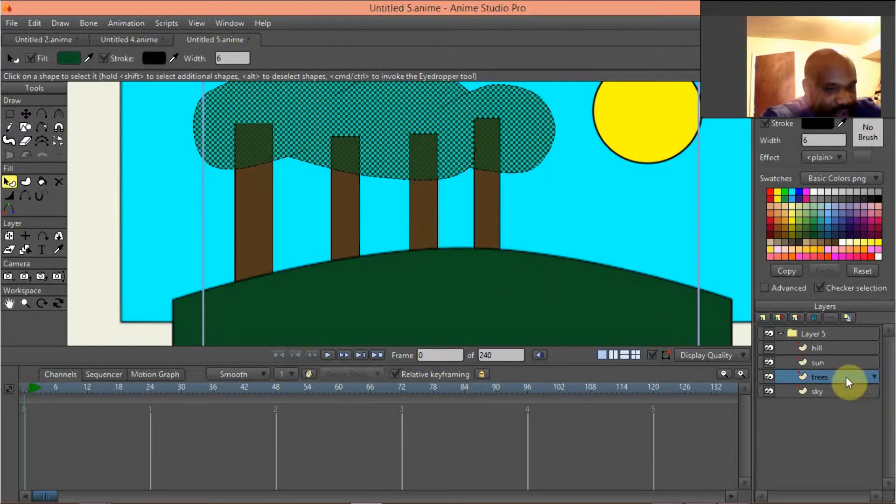
click(257, 213)
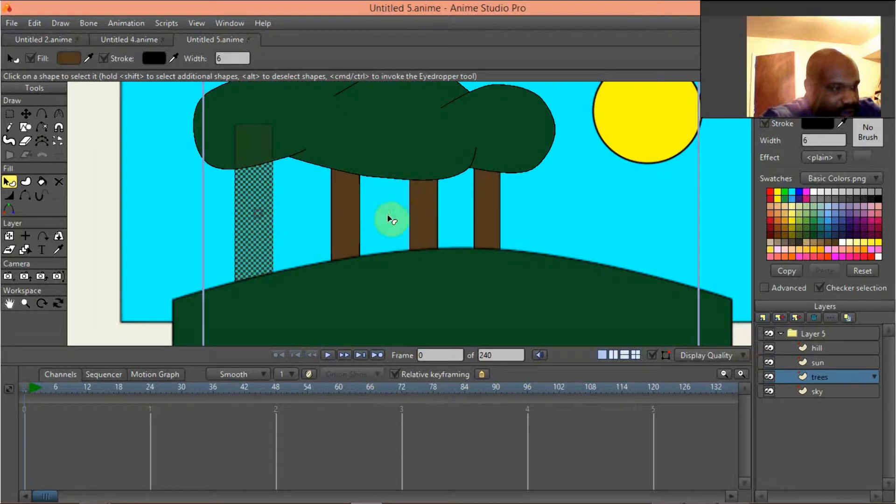
click(354, 213)
click(423, 212)
click(494, 204)
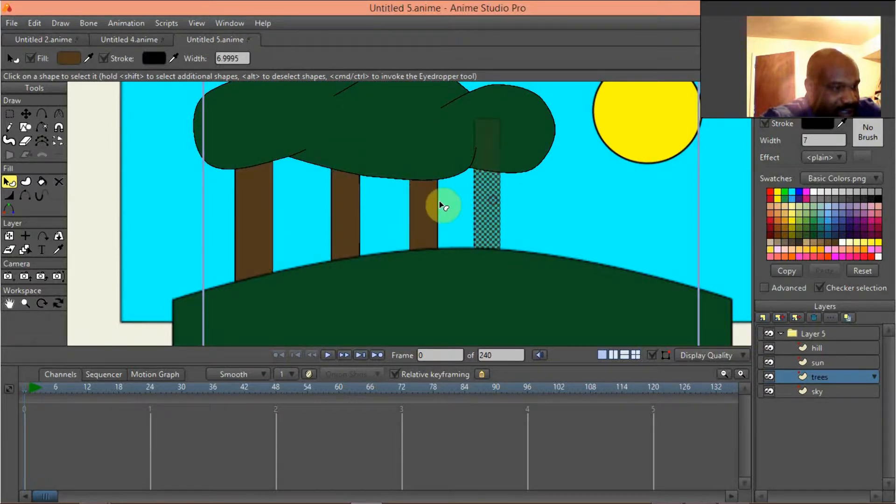
click(427, 205)
click(343, 205)
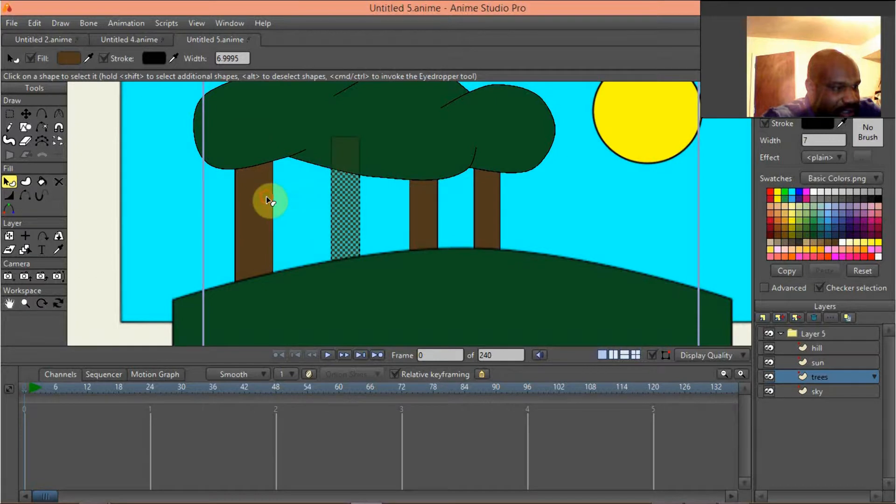
click(263, 201)
click(344, 202)
click(425, 200)
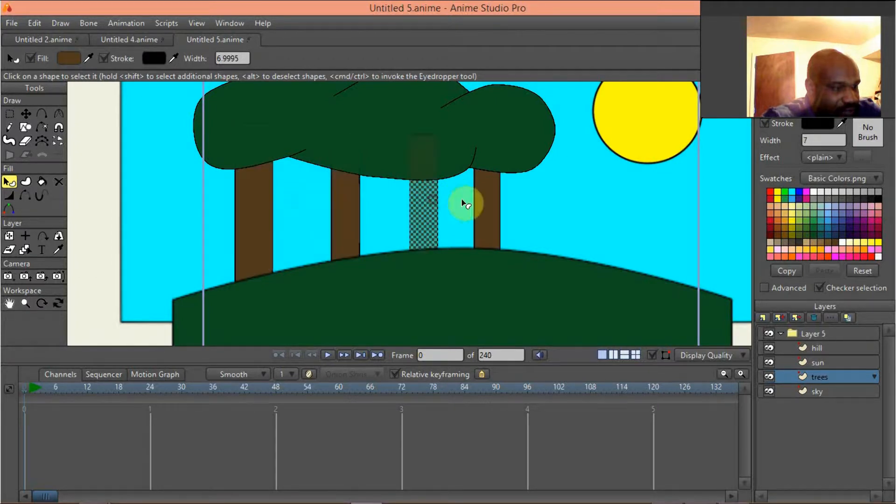
click(497, 204)
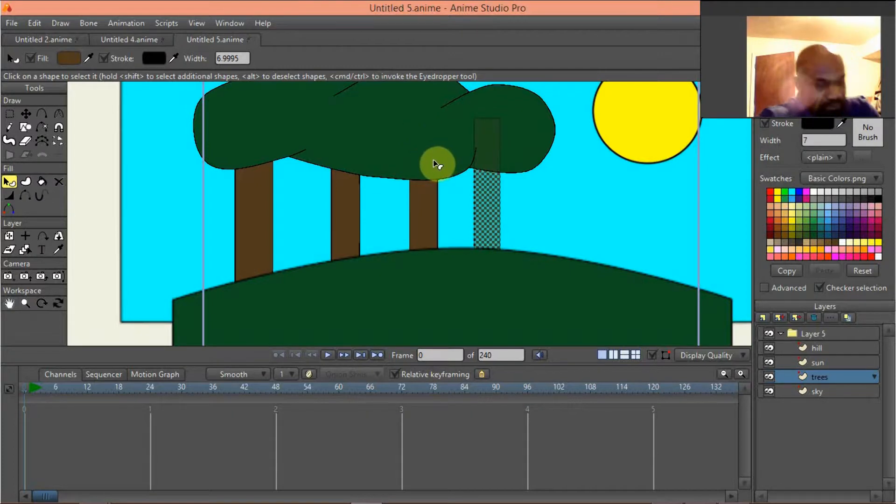
Step: Send the foliage shape behind the four trunks and deselect it
click(410, 158)
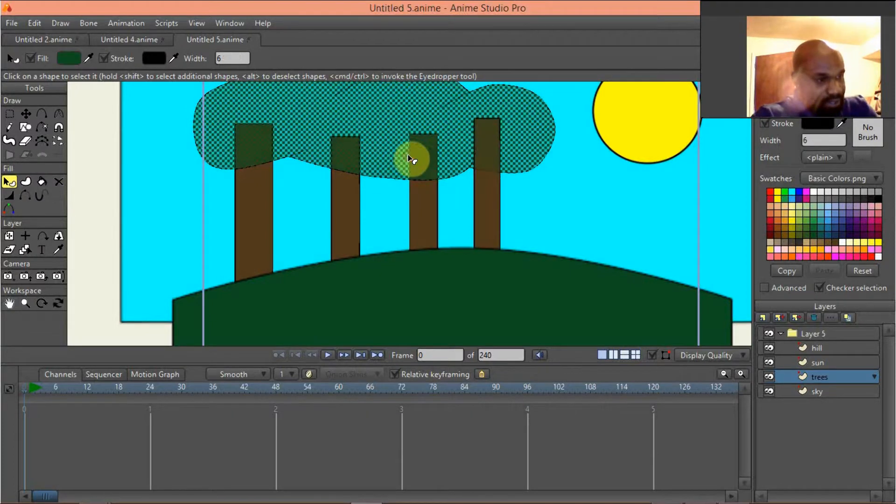
key(ctrl+d)
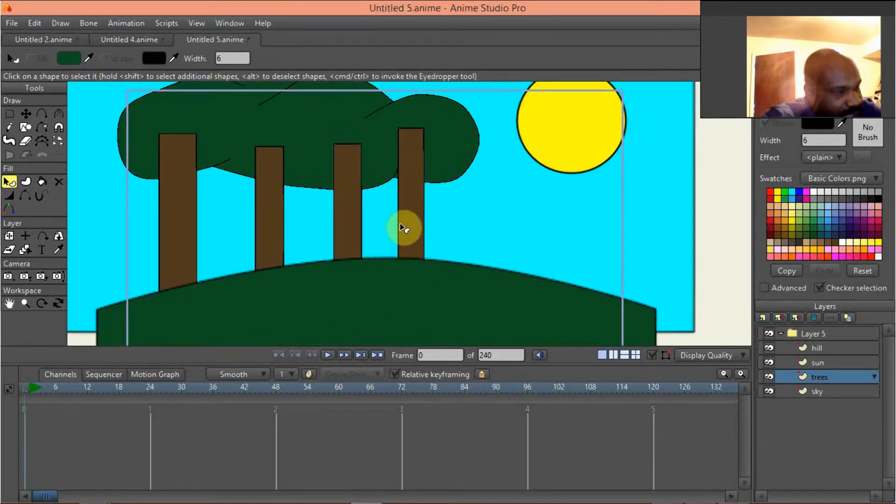
click(376, 232)
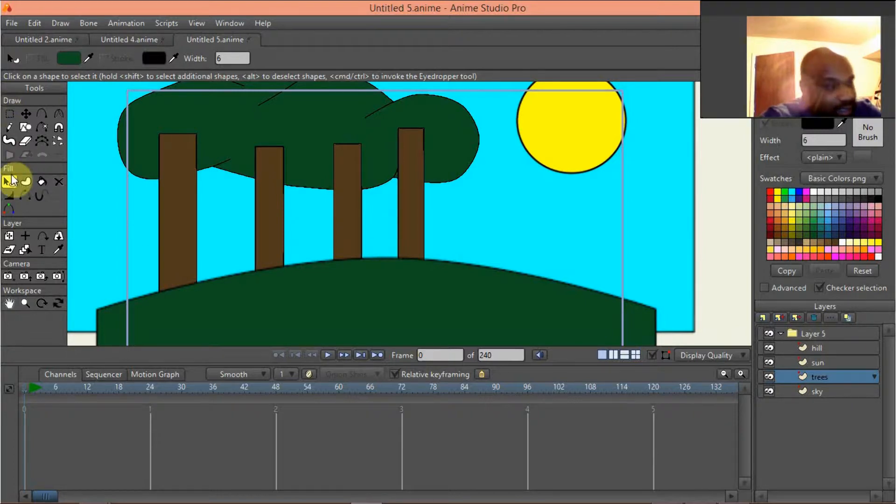
Step: Send each trunk behind the foliage, one after another from the rightmost to the leftmost, and deselect
click(415, 222)
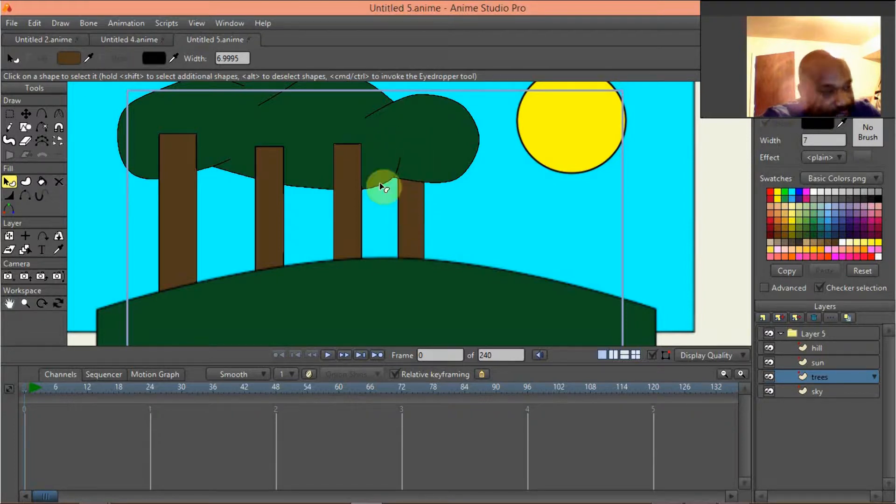
click(356, 203)
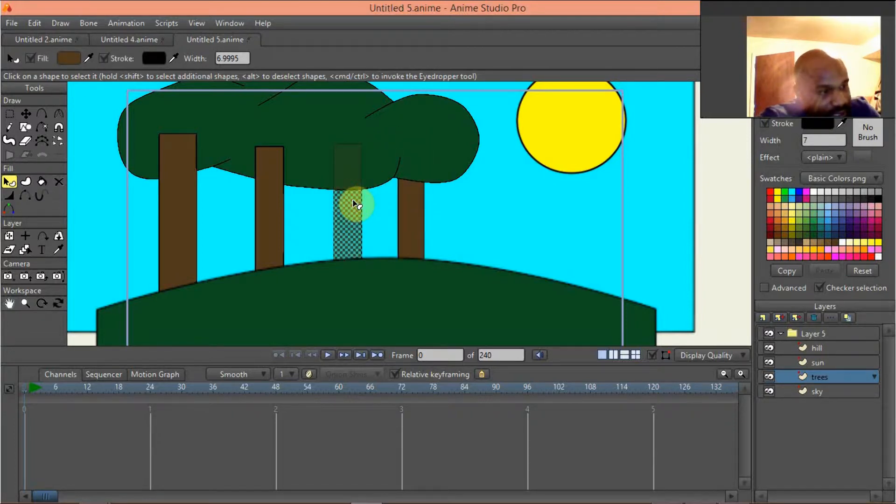
click(271, 203)
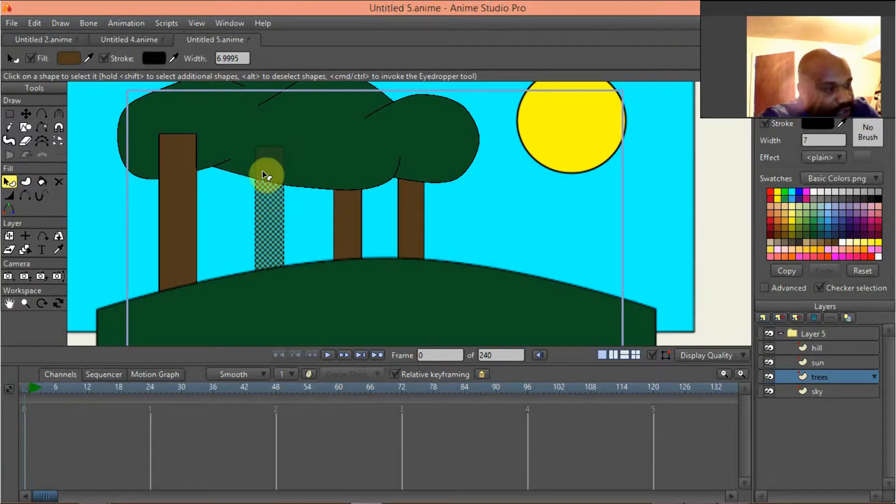
click(174, 210)
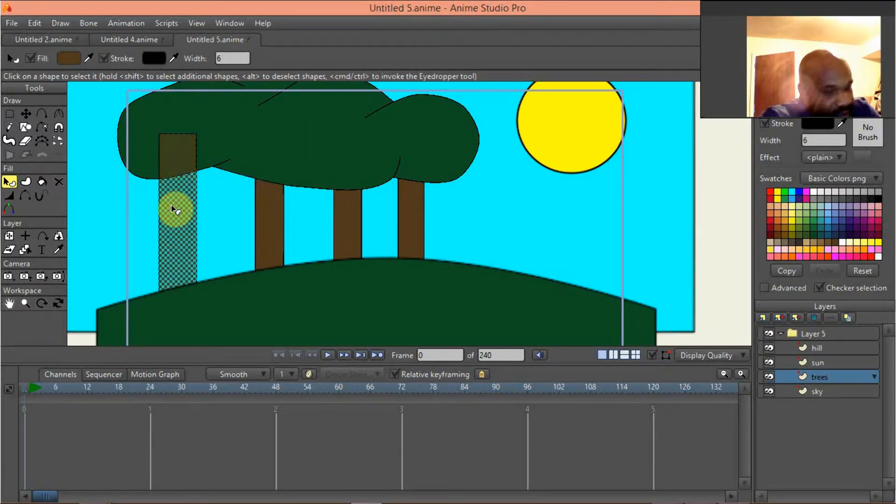
click(322, 172)
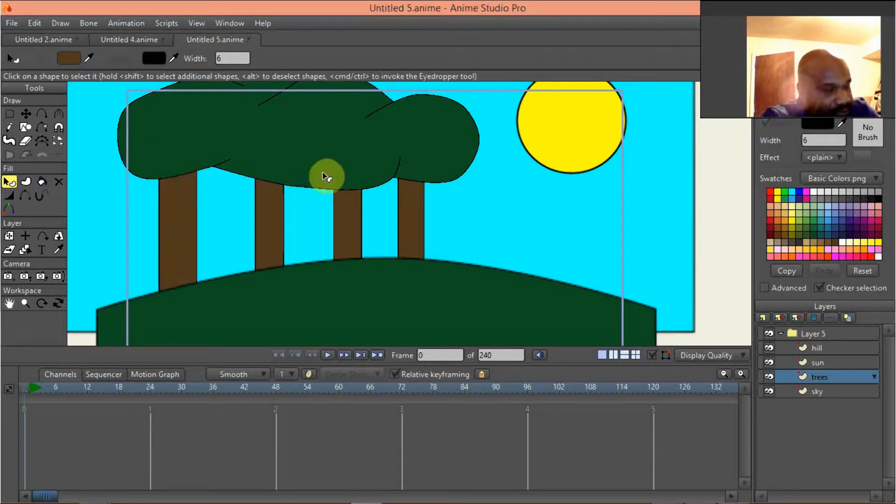
Step: Add a point on the right edge of the third trunk below the foliage and enable sharp corners for new points
scroll(322, 172, down, 2)
scroll(396, 193, up, 2)
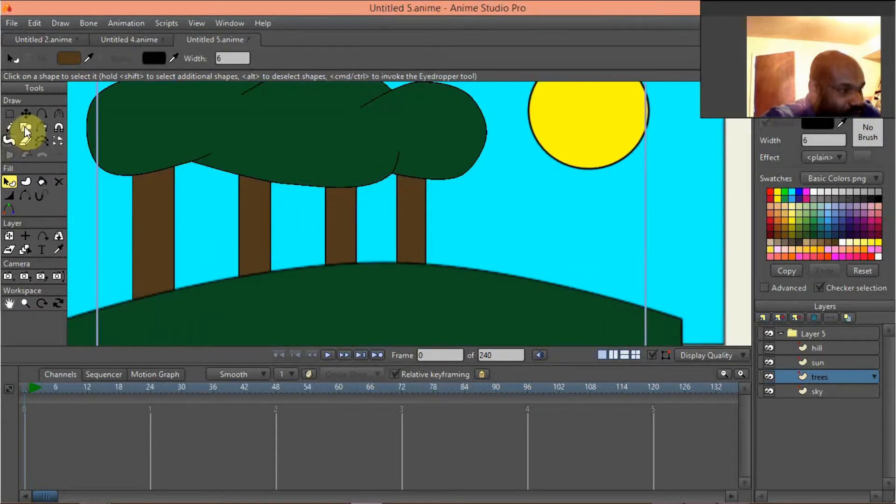
click(41, 113)
scroll(289, 161, up, 1)
scroll(327, 208, up, 1)
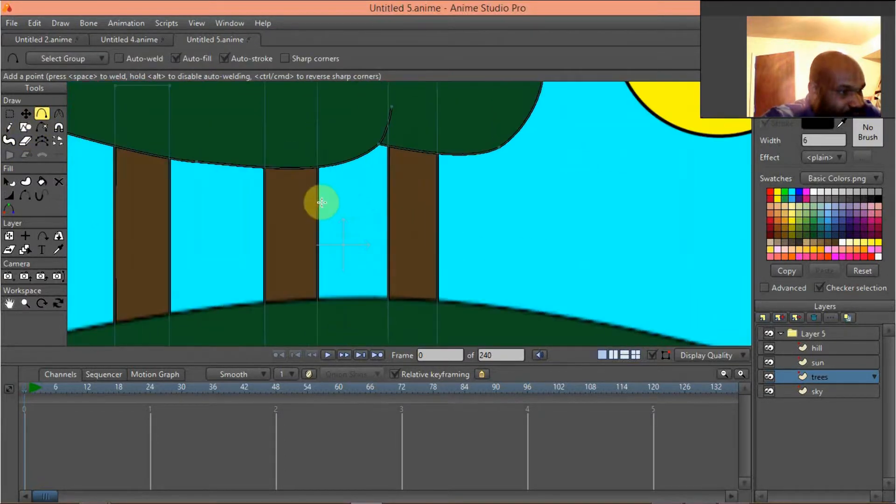
click(321, 198)
key(ctrl+z)
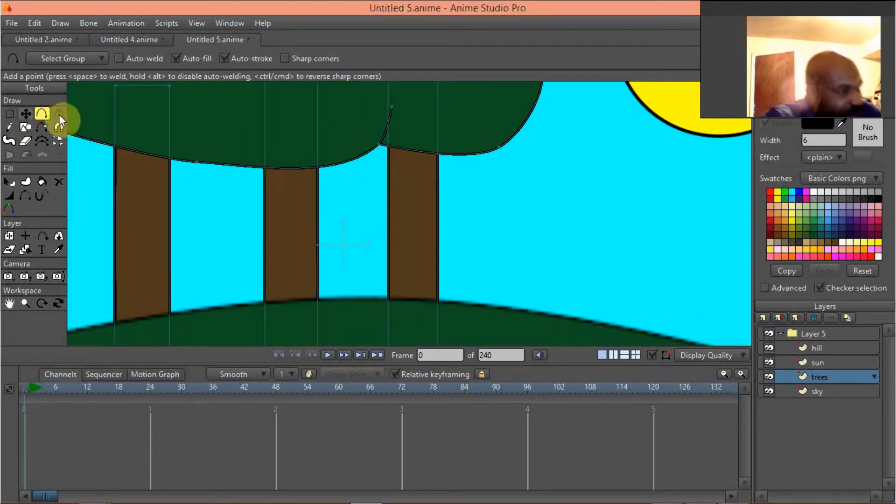
drag(356, 154, 315, 221)
click(285, 59)
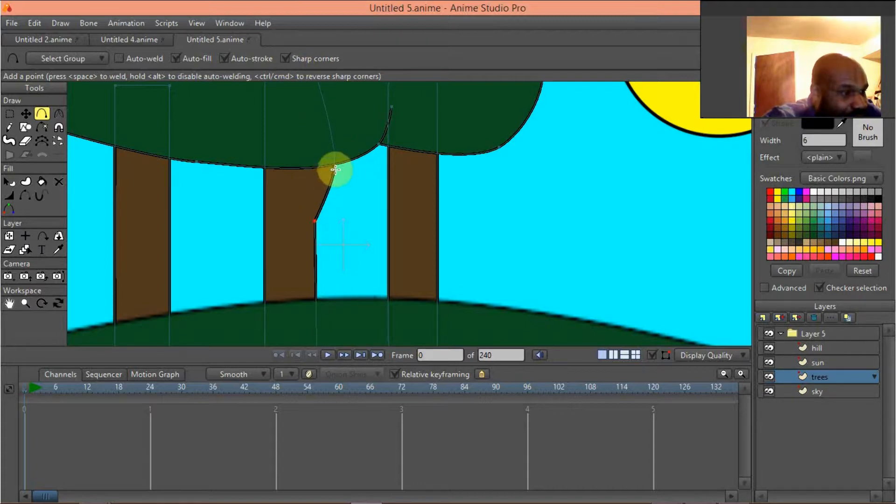
Step: Add and reposition sharp corner points on the third trunk's right edge to form a thin pointed branch reaching up into the foliage
drag(334, 168, 338, 192)
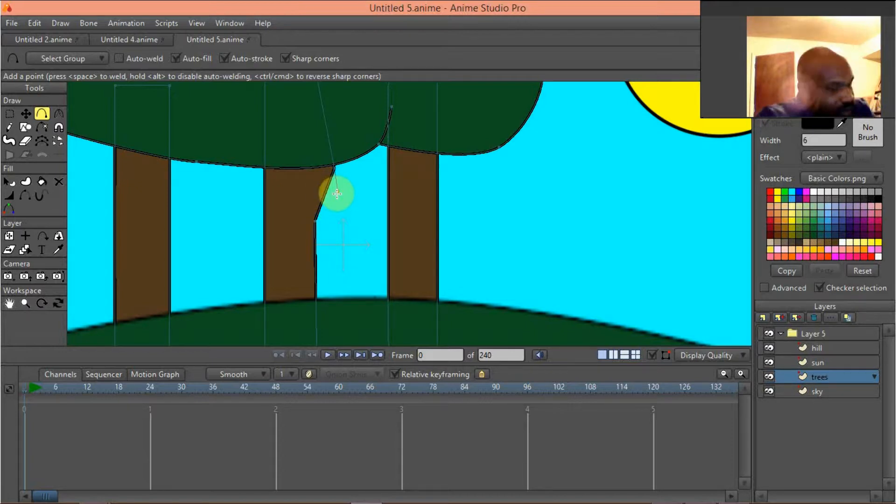
key(ctrl+z)
click(26, 115)
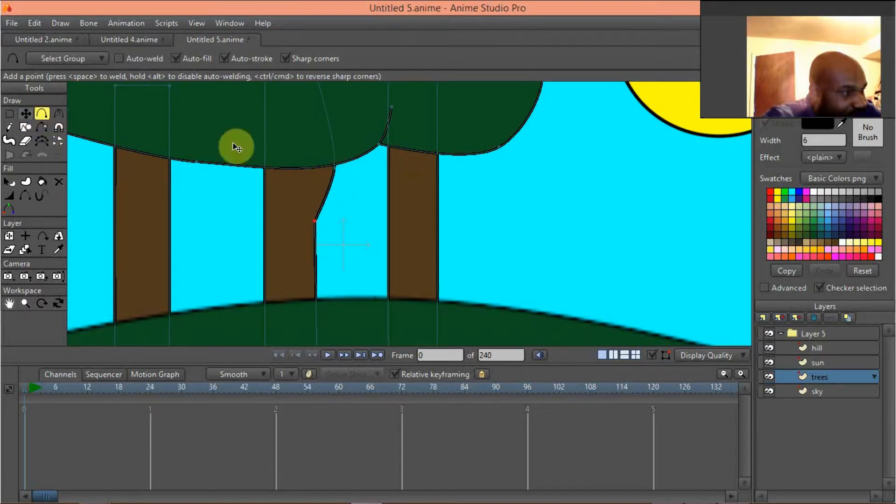
drag(334, 169, 335, 186)
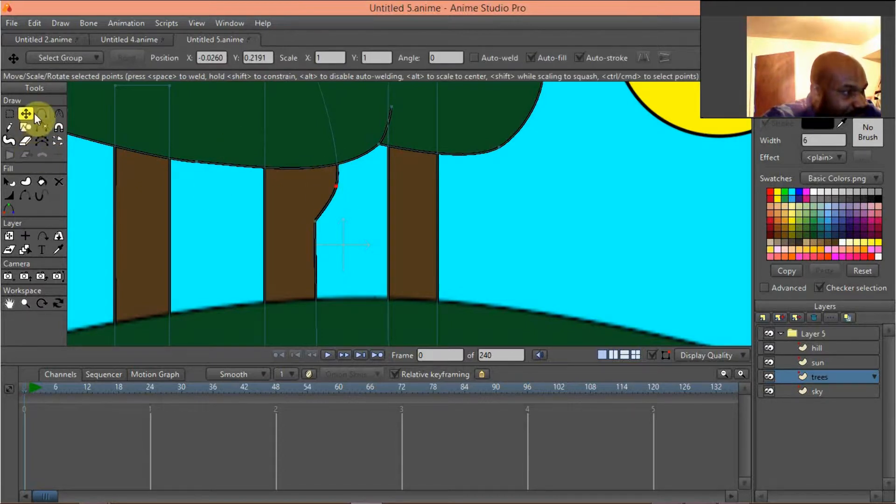
click(44, 114)
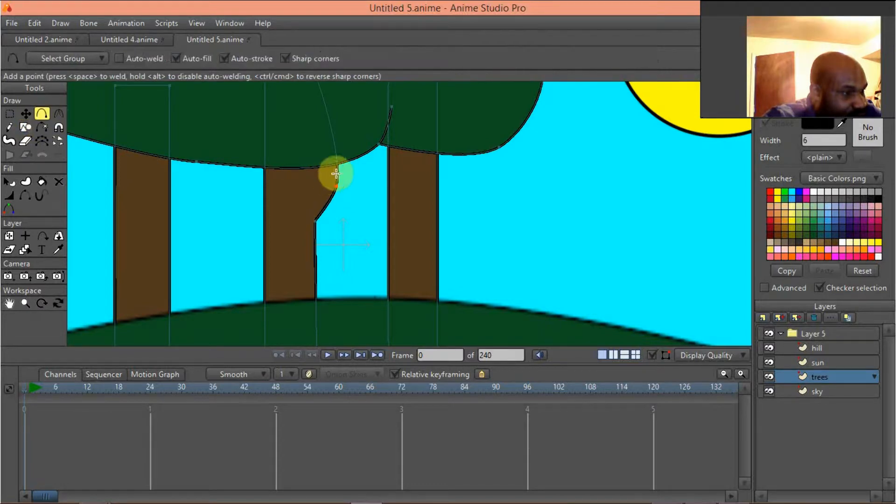
drag(336, 174, 144, 164)
click(26, 114)
click(59, 113)
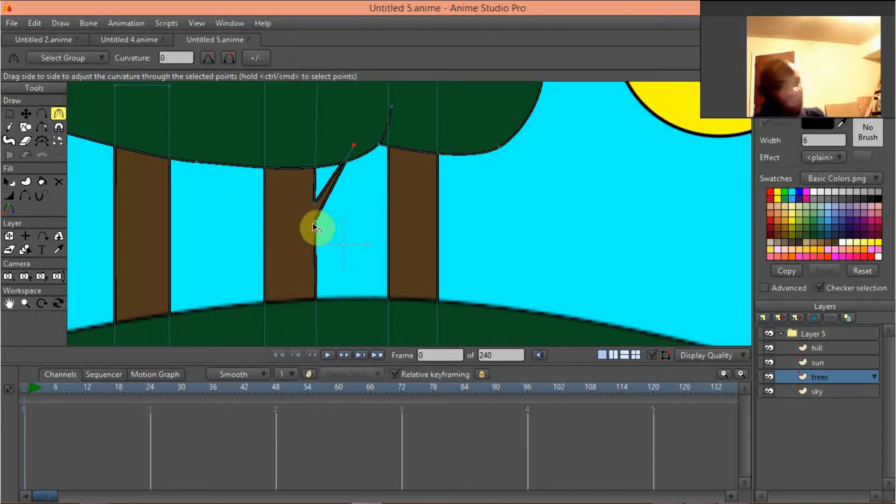
scroll(314, 229, down, 1)
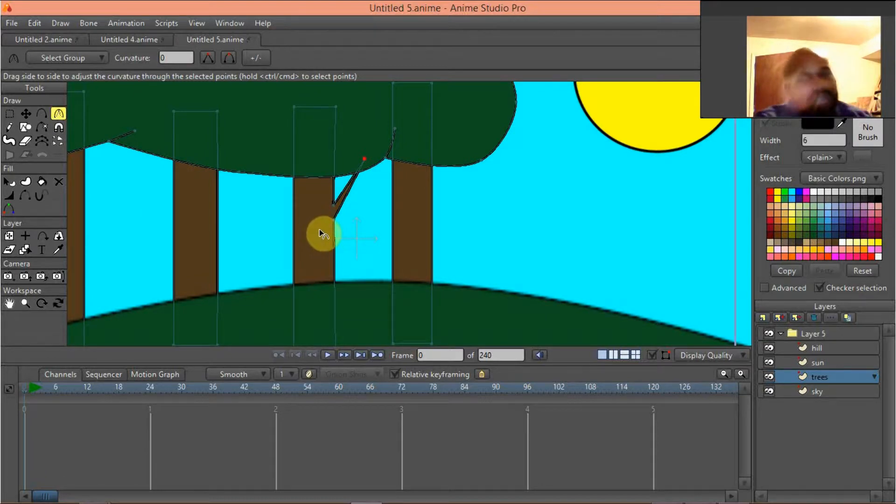
click(260, 25)
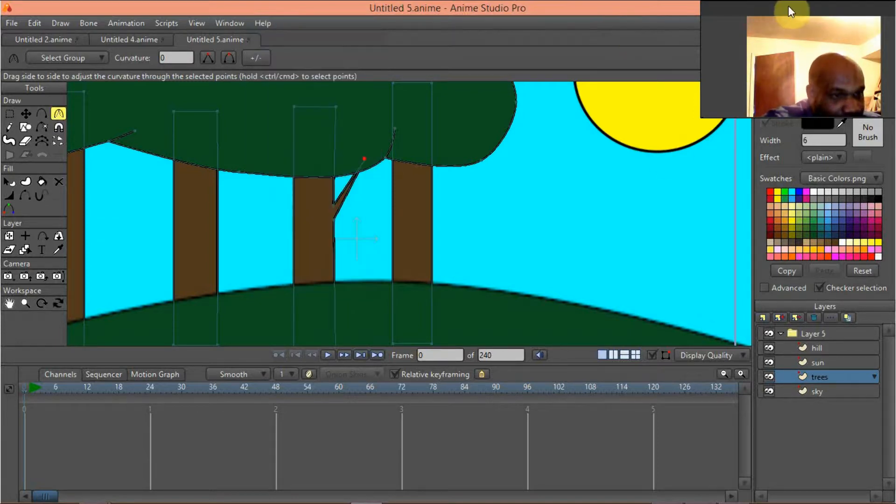
drag(790, 7, 790, 239)
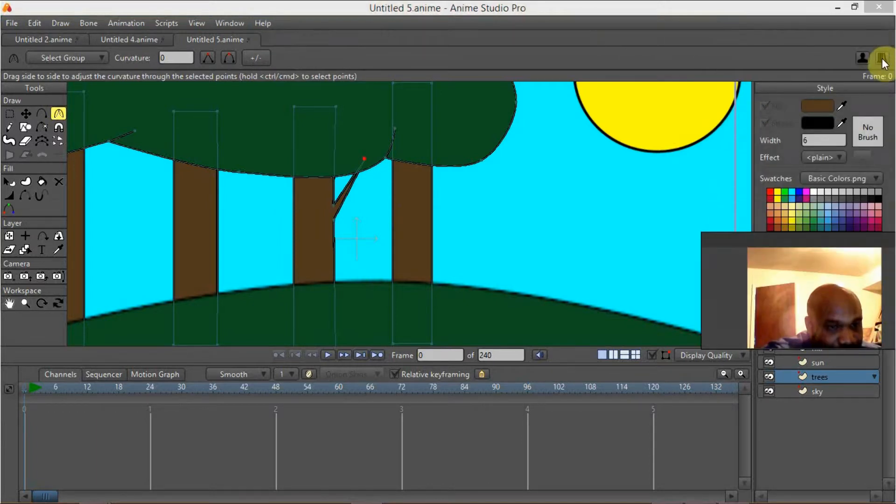
click(881, 61)
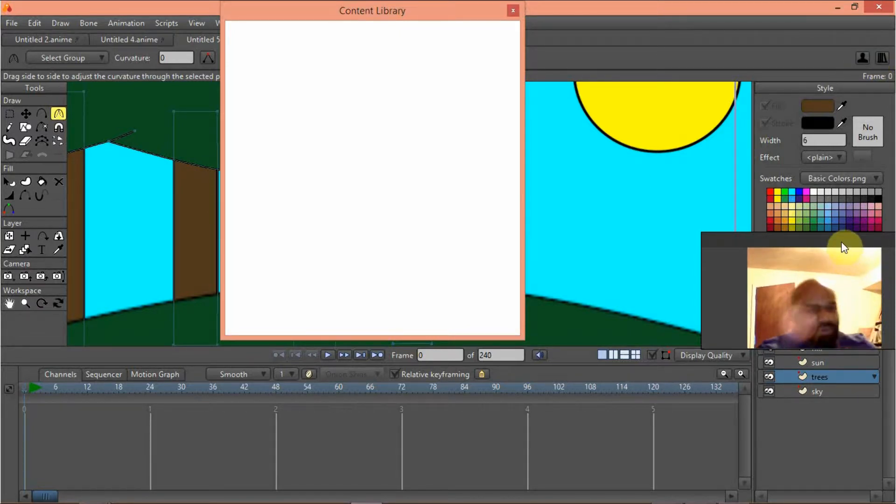
drag(844, 251, 809, 157)
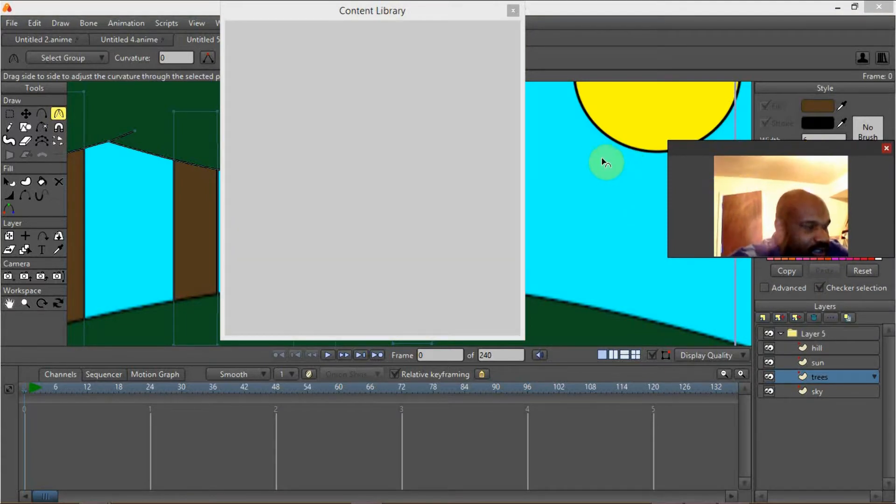
click(514, 13)
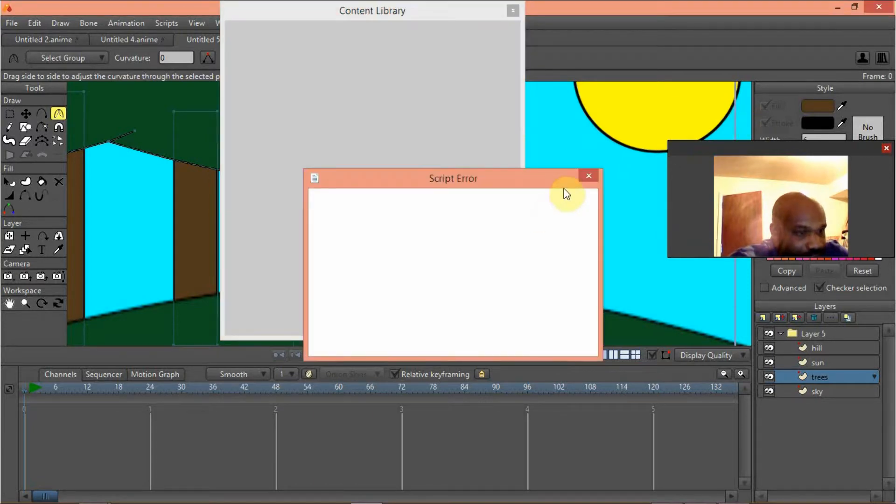
click(385, 383)
click(434, 336)
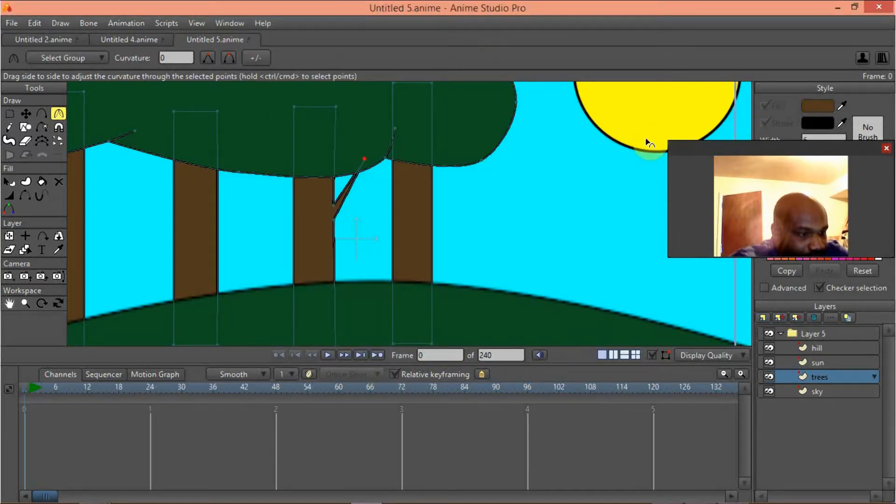
drag(835, 145, 849, 1)
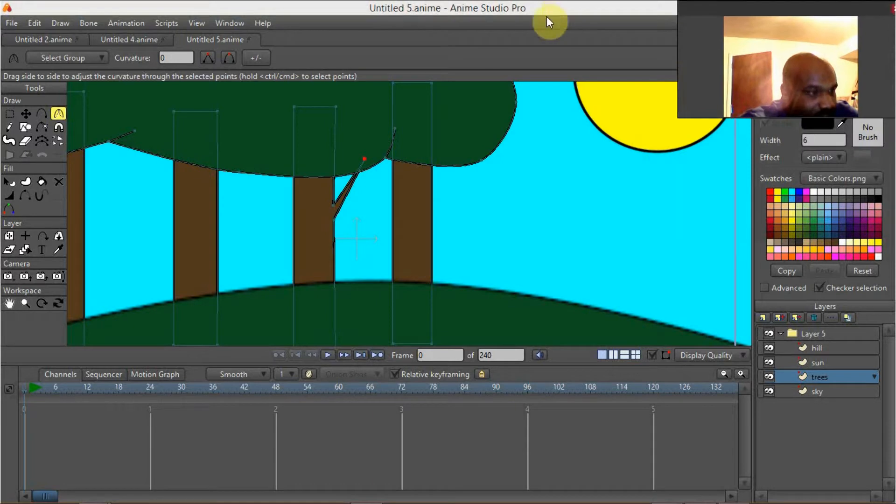
Step: Delete the rightmost of the four tree trunks on the trees layer
click(416, 195)
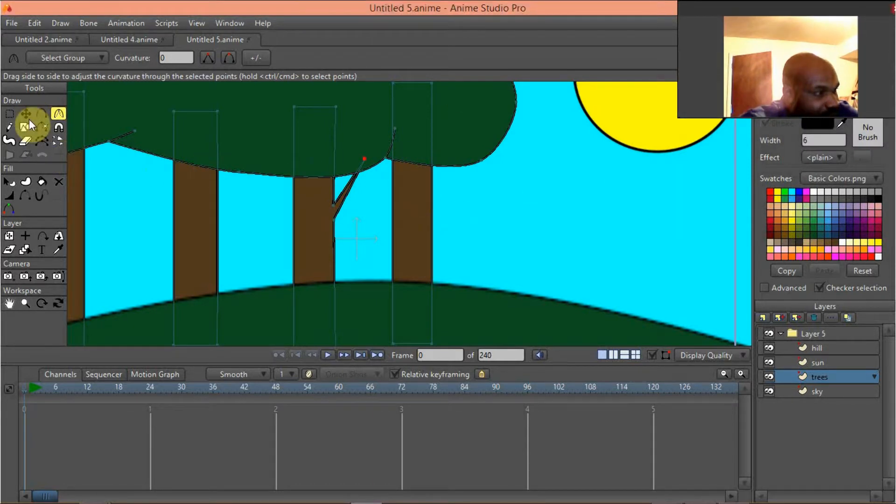
key(t)
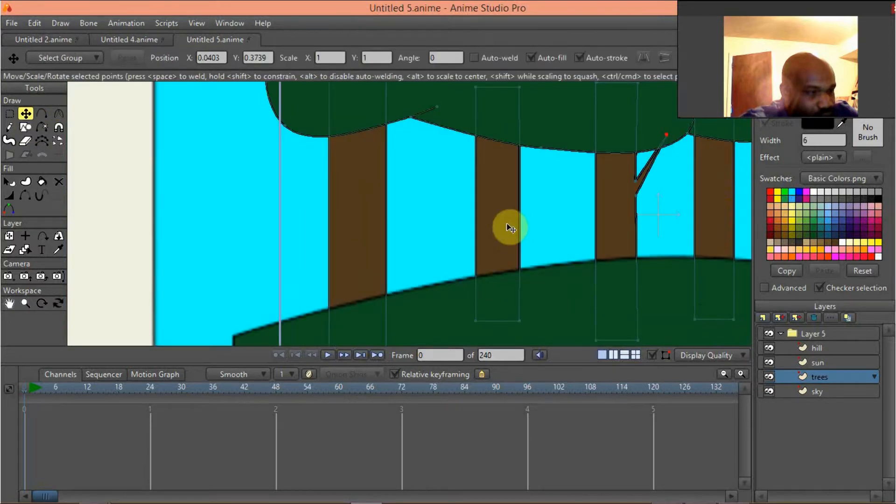
scroll(327, 219, down, 3)
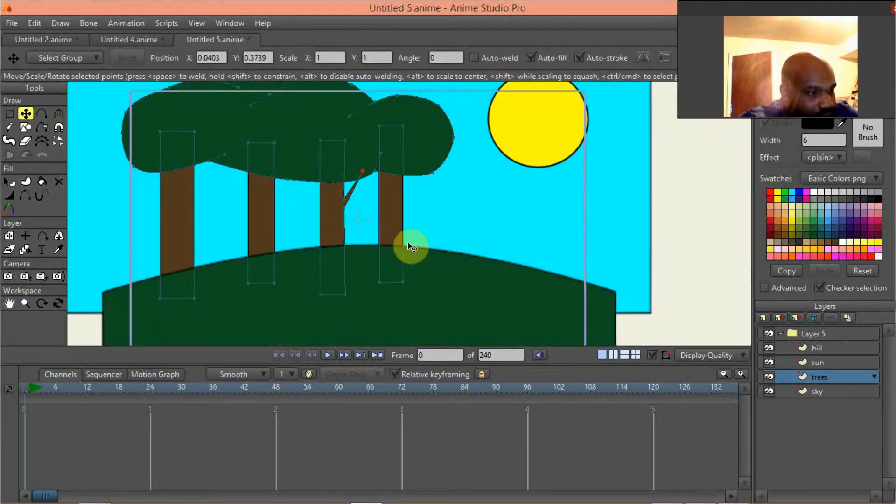
scroll(427, 215, up, 4)
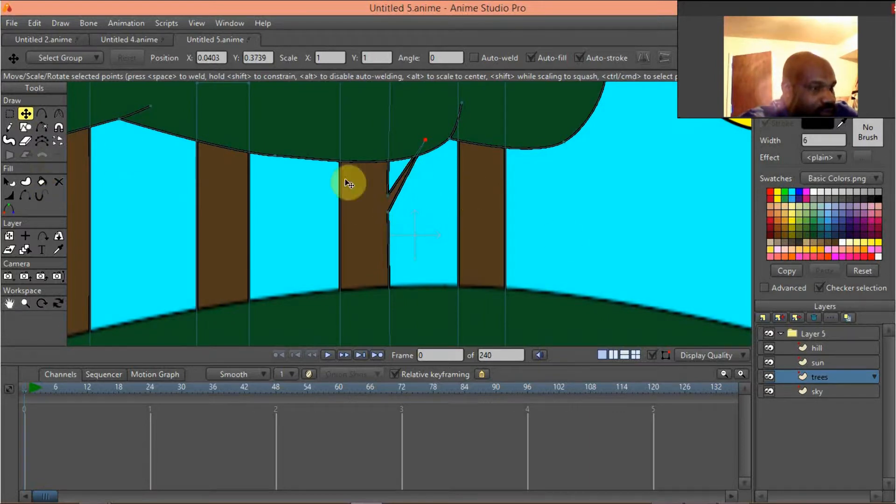
click(475, 211)
click(474, 210)
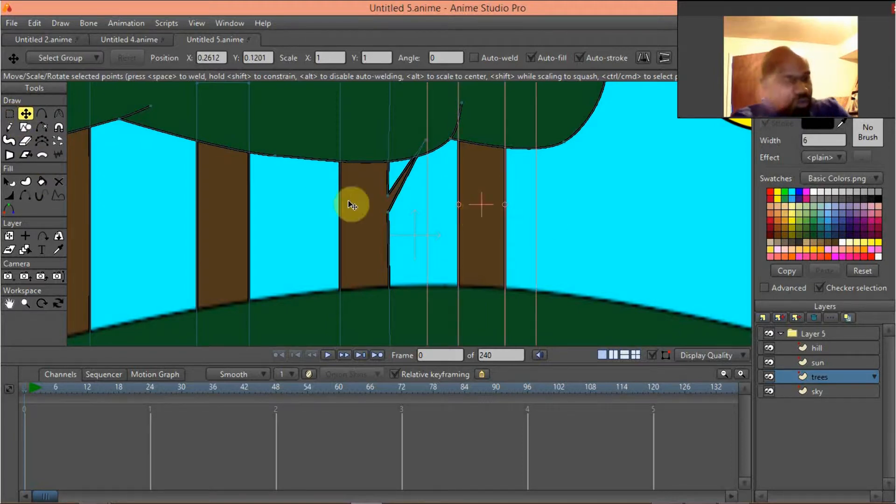
key(Delete)
Step: Delete the two plain trunks on the left side, keeping only the trunk with the branch
click(241, 208)
scroll(419, 197, down, 3)
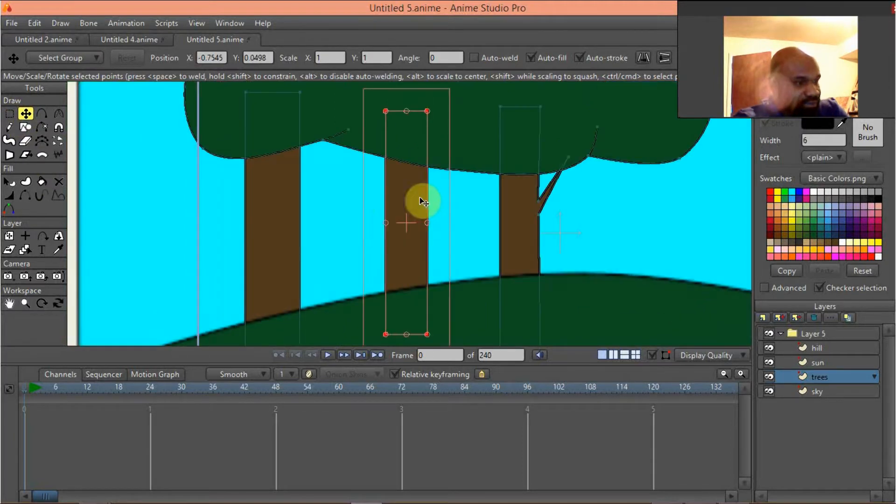
key(Delete)
click(329, 213)
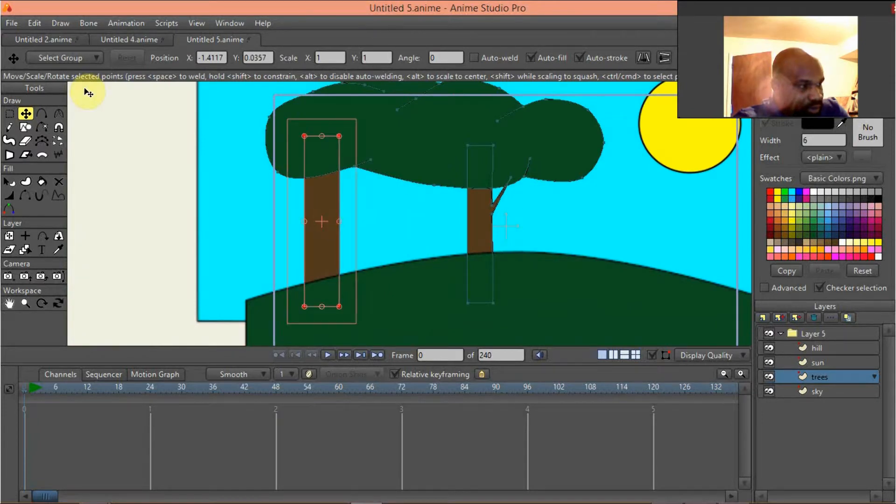
click(25, 115)
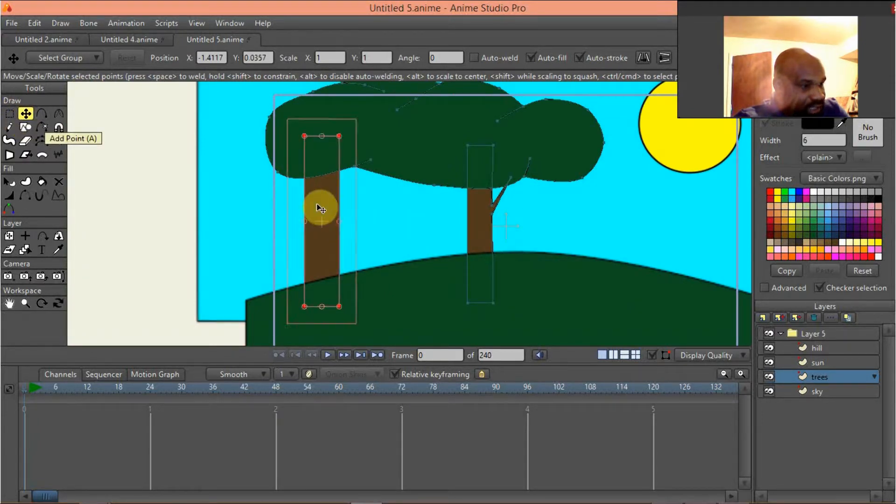
key(Delete)
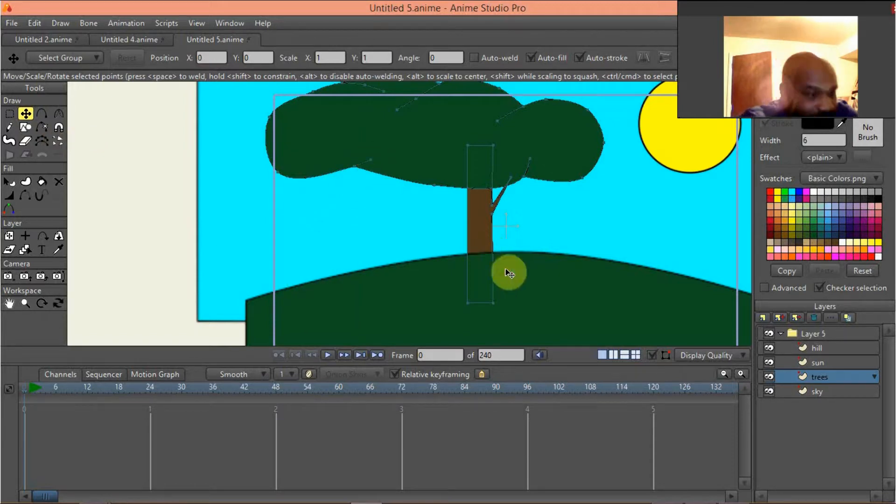
Step: Duplicate the branched trunk and place the copy under the left end of the foliage
drag(570, 285, 493, 283)
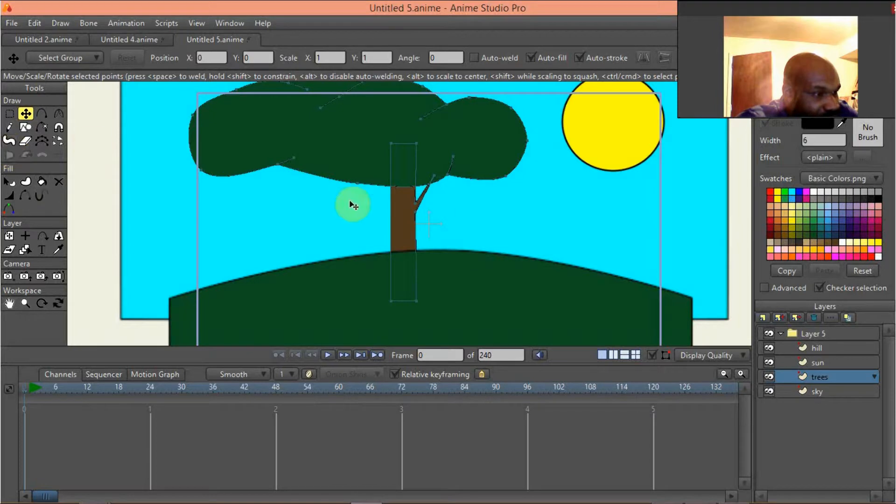
click(399, 220)
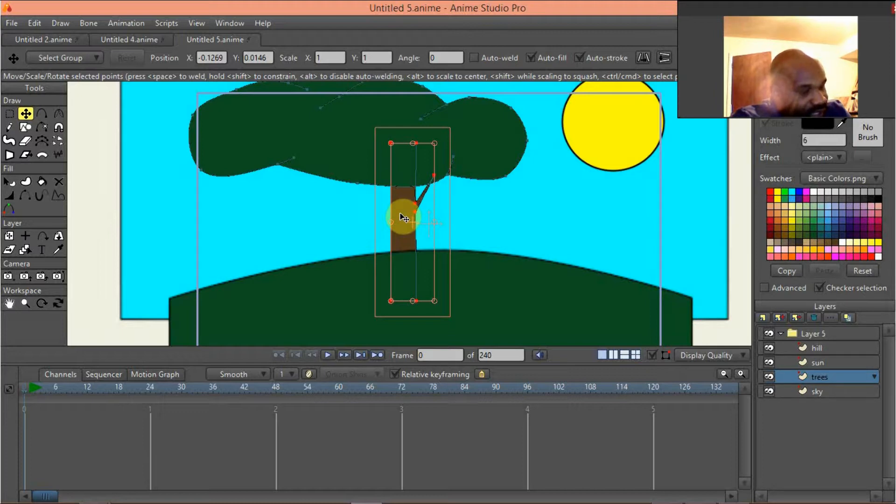
key(Up)
drag(409, 227, 242, 237)
Step: Place a second copy of the branched trunk between the other two, flipped horizontally and raised so its branch reaches the foliage
click(404, 234)
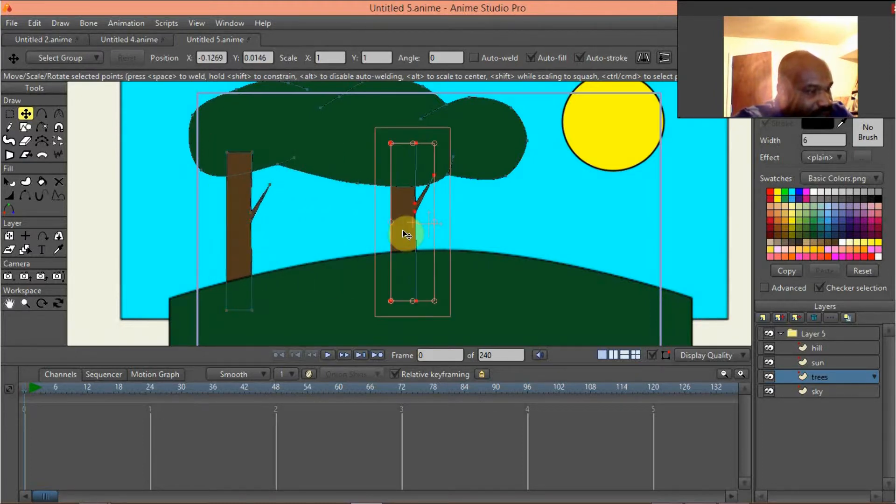
drag(405, 233, 336, 250)
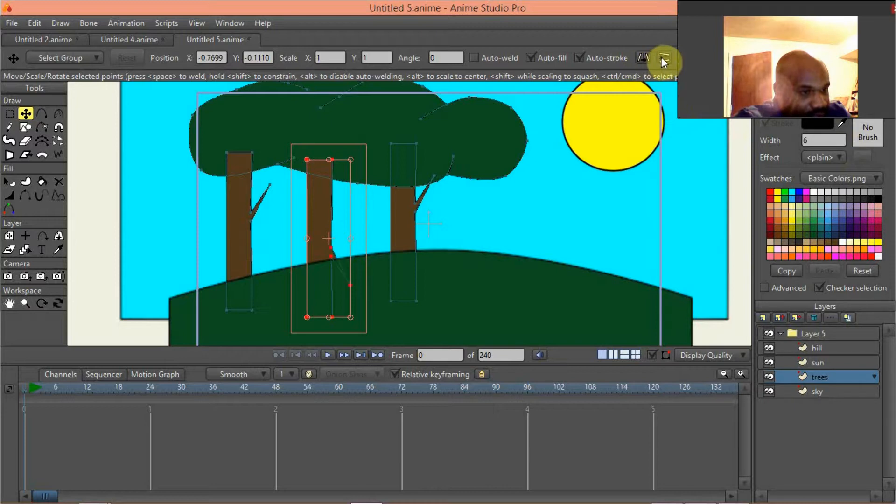
click(643, 57)
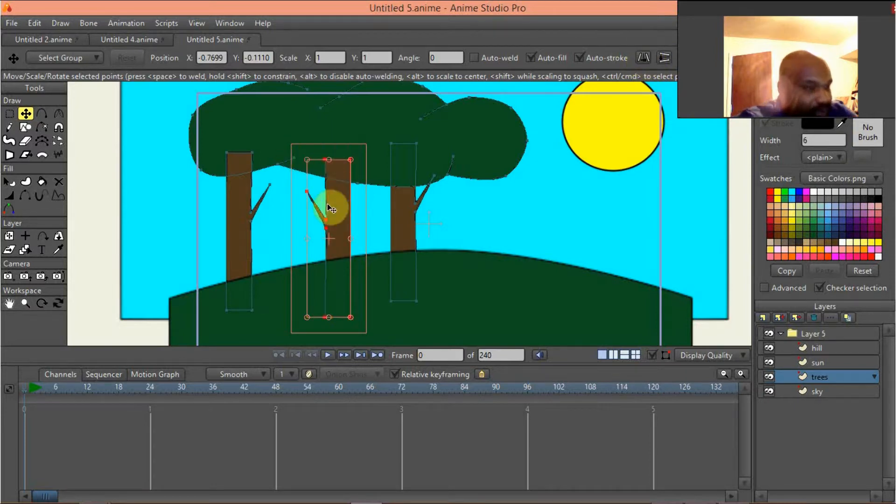
drag(328, 205, 326, 186)
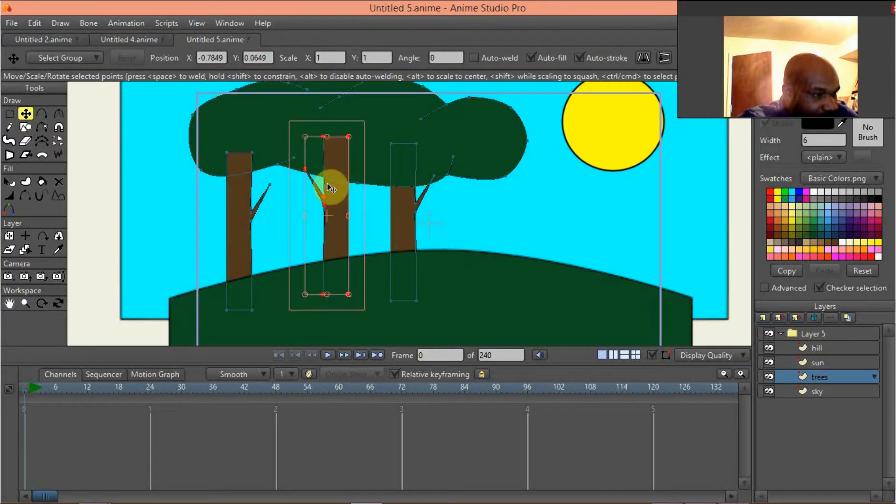
Step: Move the left trunk's branch tip up to the foliage edge and bring the foliage shape in front of all trunks
click(270, 189)
drag(270, 189, 275, 160)
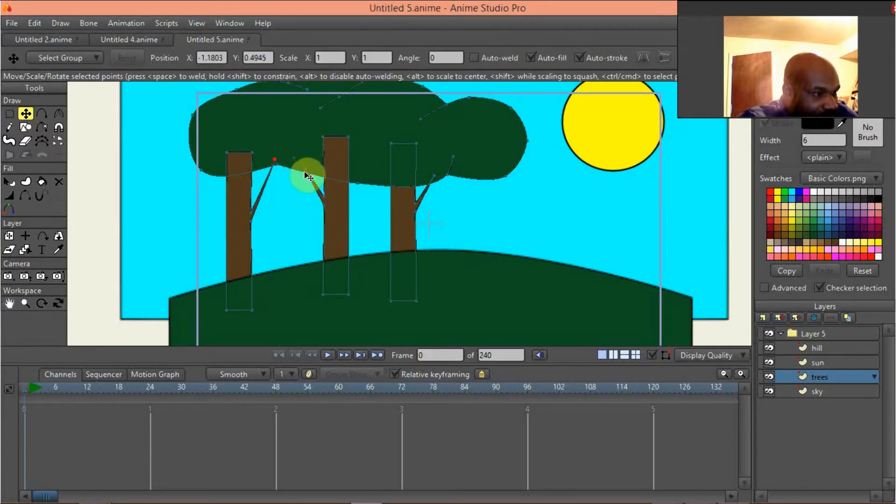
click(9, 182)
click(216, 165)
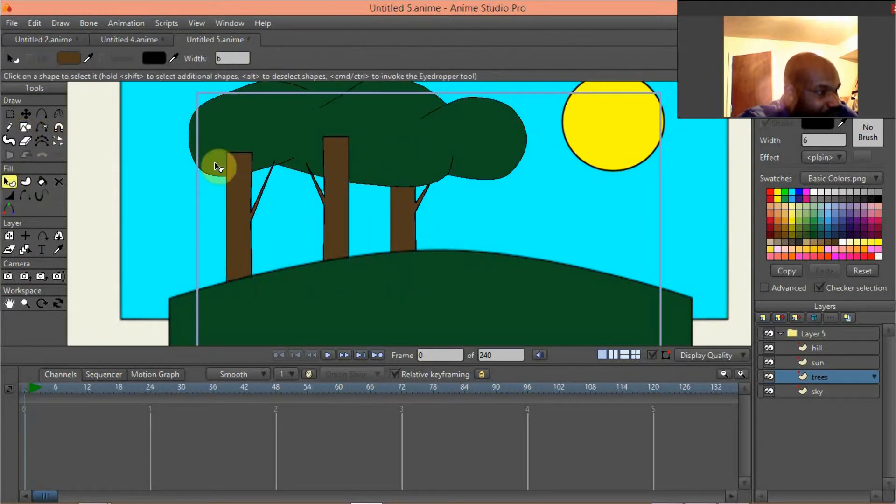
click(272, 136)
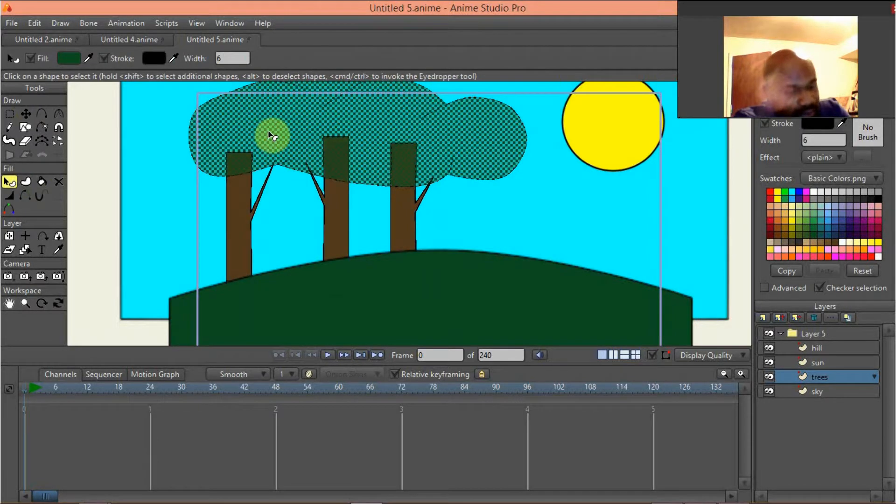
key(Return)
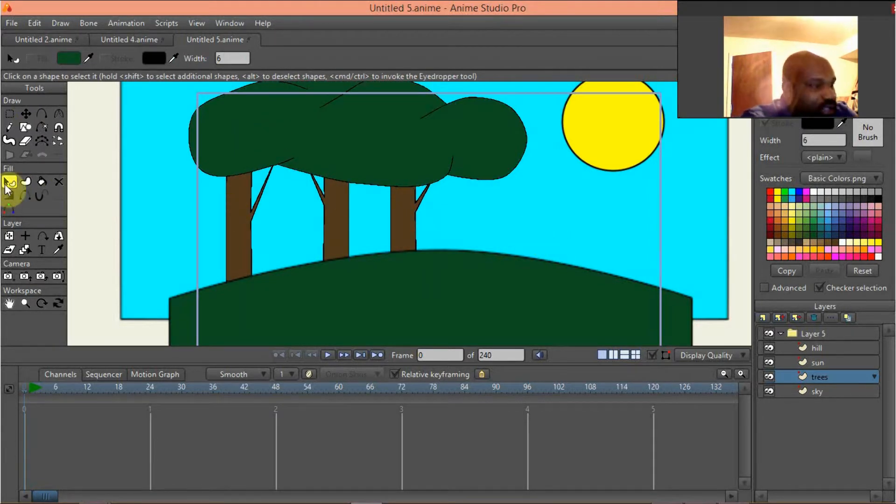
Step: Set the stroke width to 7 and draw short freehand curved detail lines across the foliage
click(10, 127)
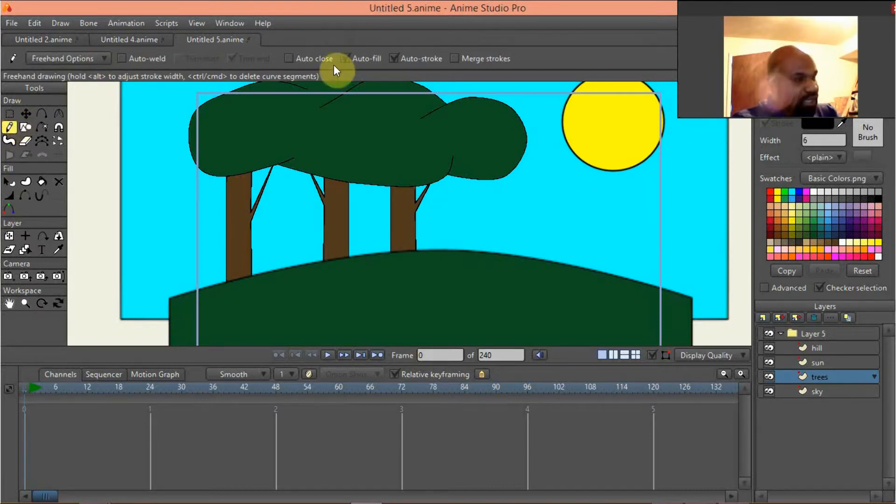
click(828, 141)
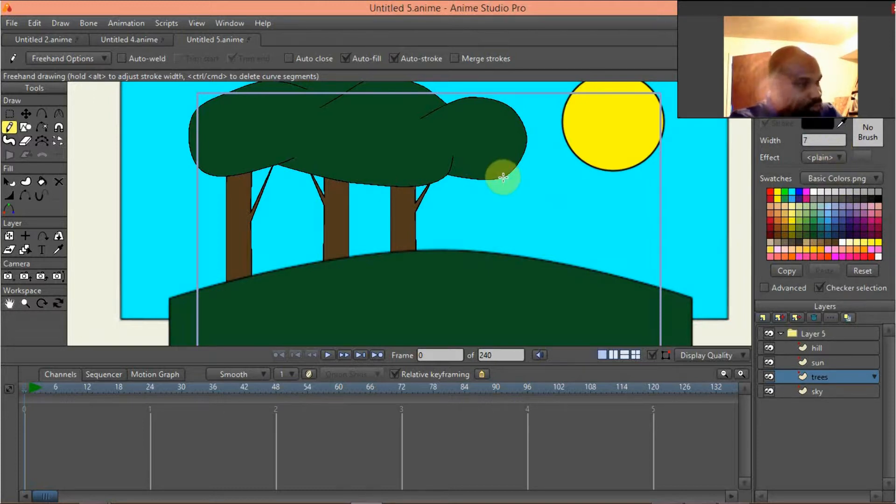
drag(231, 104, 204, 132)
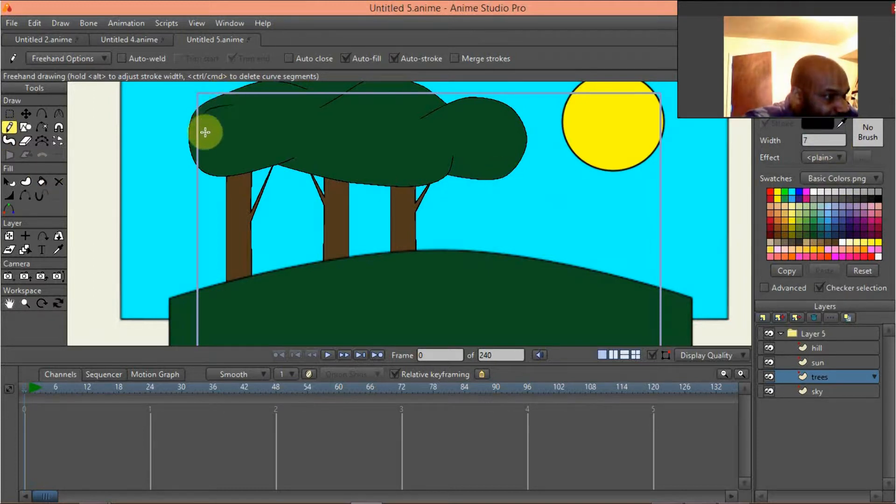
drag(500, 125, 506, 143)
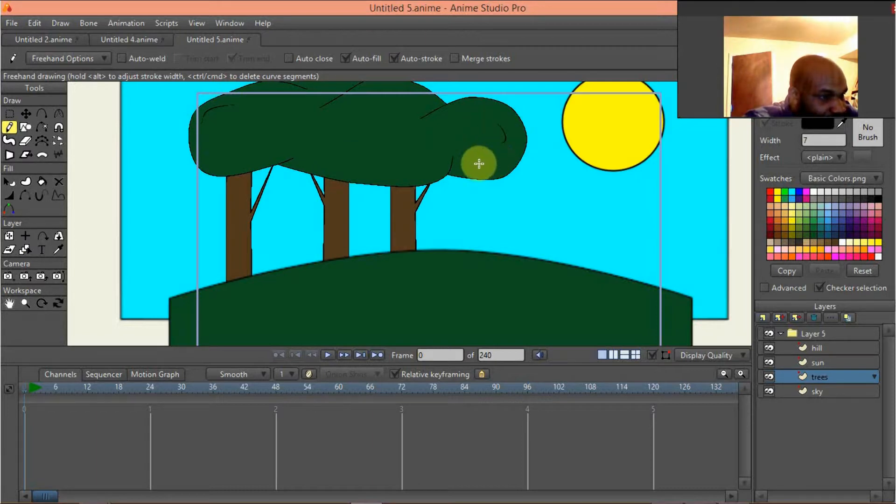
drag(451, 156, 443, 144)
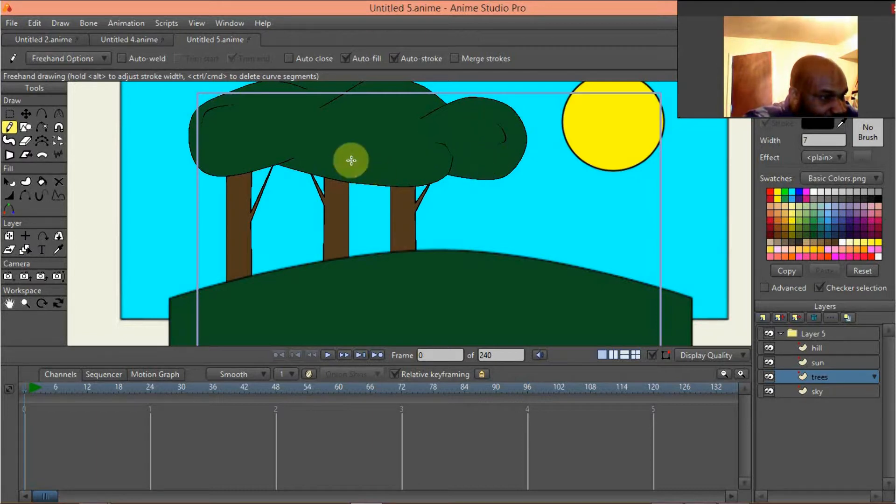
drag(293, 158, 329, 156)
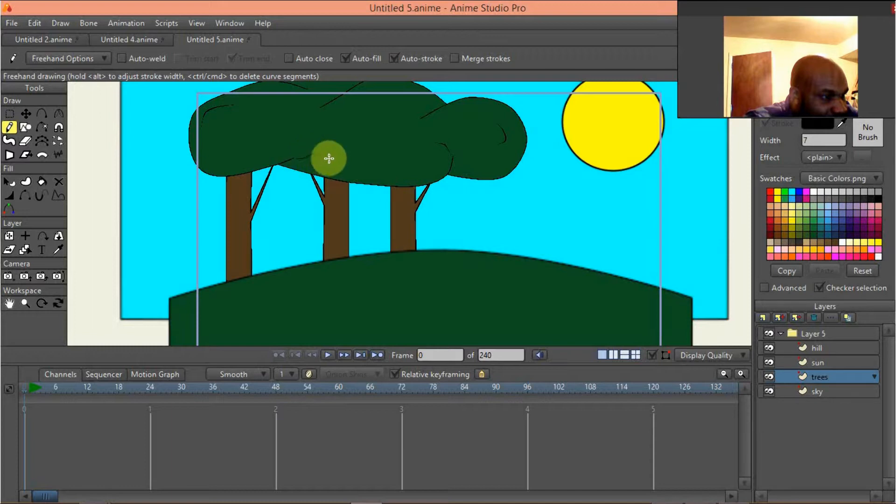
drag(336, 105, 371, 100)
click(490, 165)
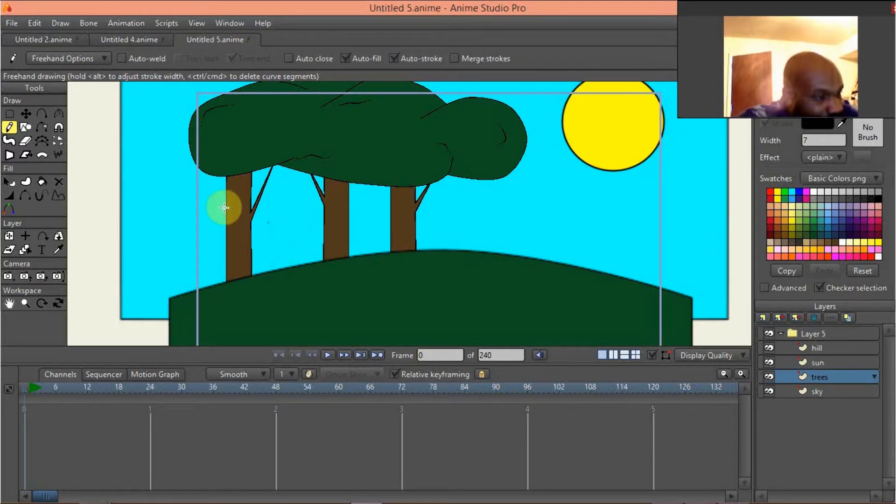
Step: Draw a freehand vertical bark line on each of the three trunks
scroll(260, 208, up, 1)
drag(263, 208, 390, 208)
drag(321, 173, 321, 263)
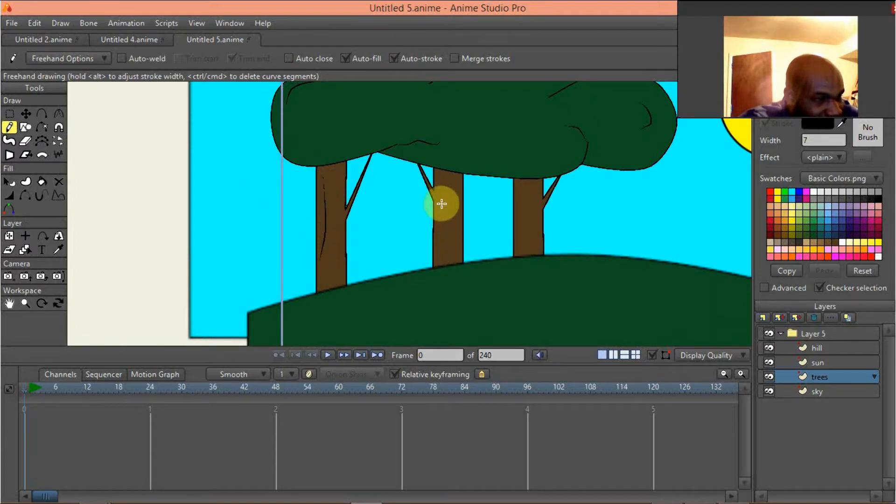
drag(443, 202, 439, 254)
drag(535, 215, 529, 240)
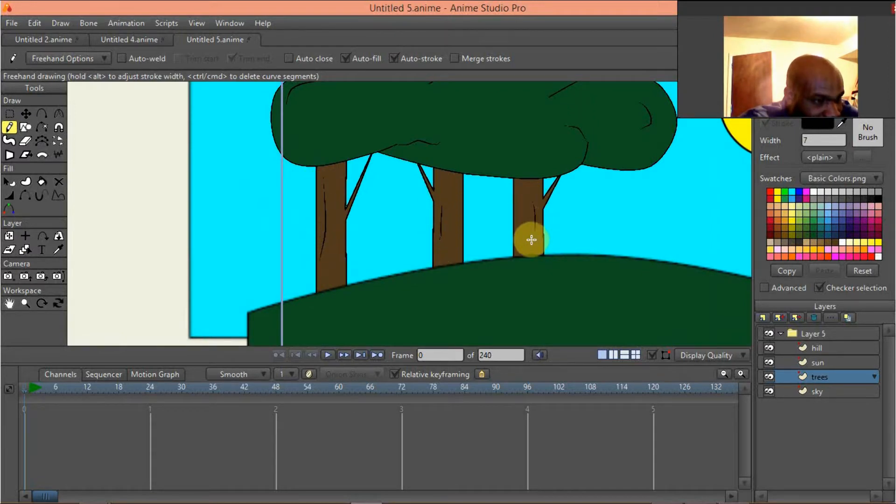
scroll(330, 224, down, 1)
scroll(356, 222, up, 1)
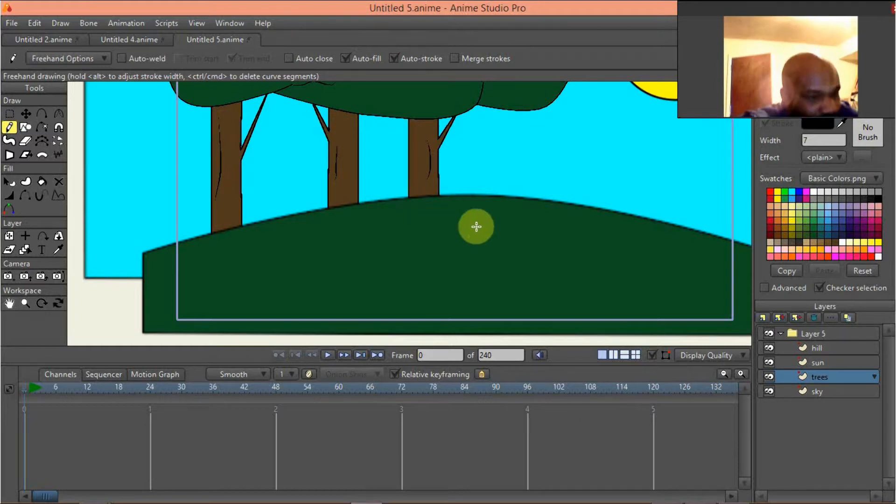
scroll(504, 220, up, 1)
scroll(486, 228, down, 1)
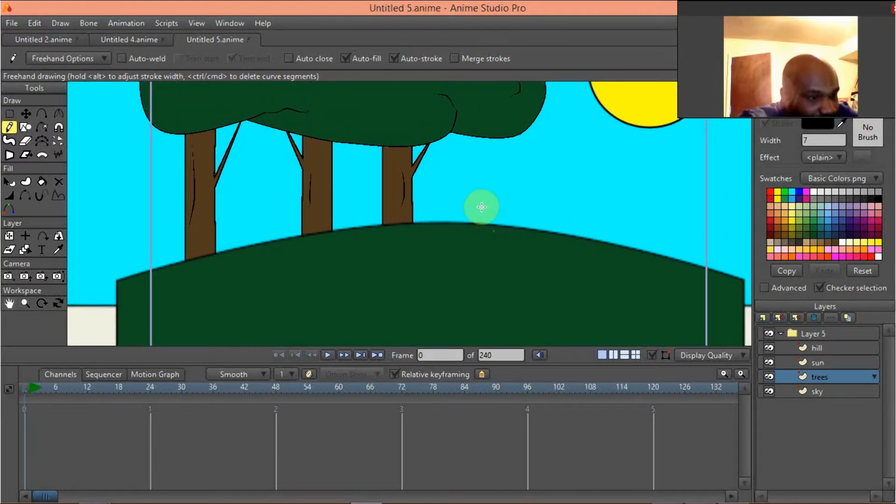
Step: Activate the Color Points tool on the sky layer
scroll(482, 207, down, 2)
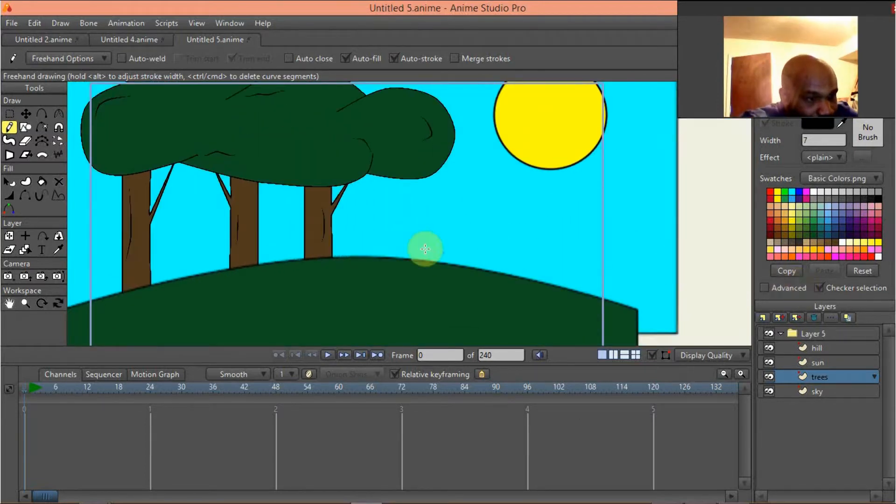
drag(424, 248, 429, 252)
drag(374, 244, 395, 235)
drag(468, 282, 429, 282)
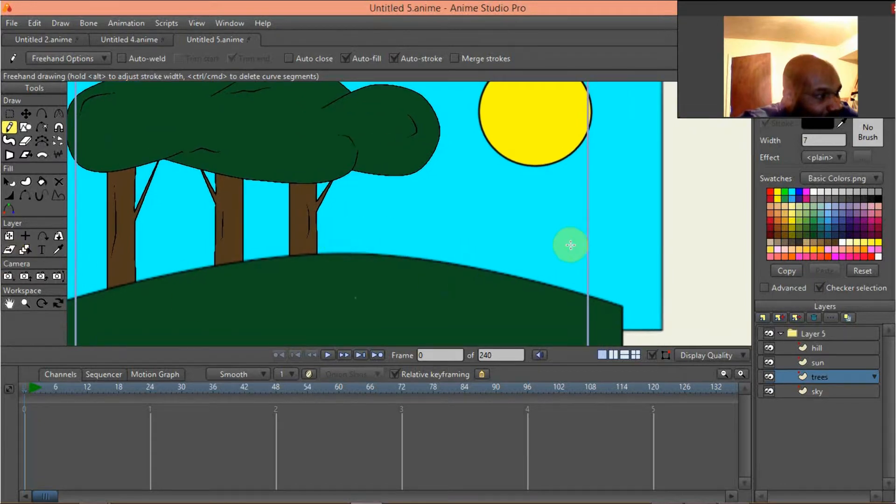
click(9, 209)
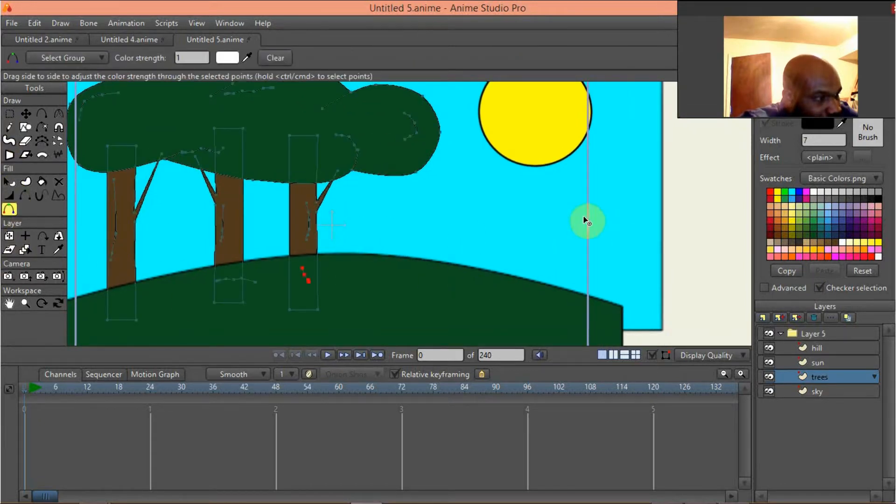
drag(586, 221, 596, 156)
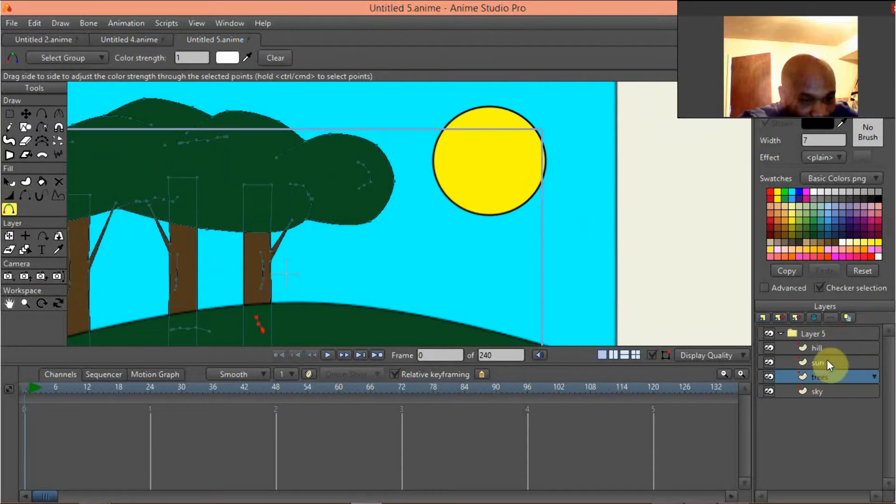
click(840, 391)
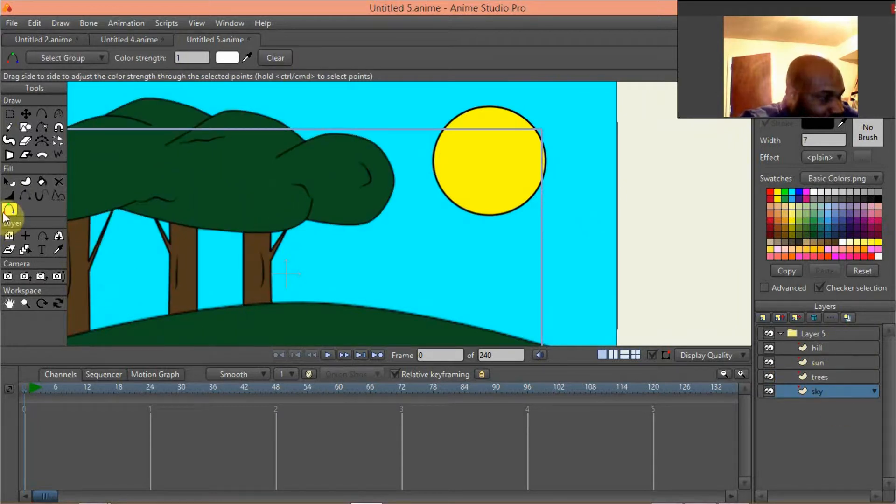
drag(662, 161, 676, 222)
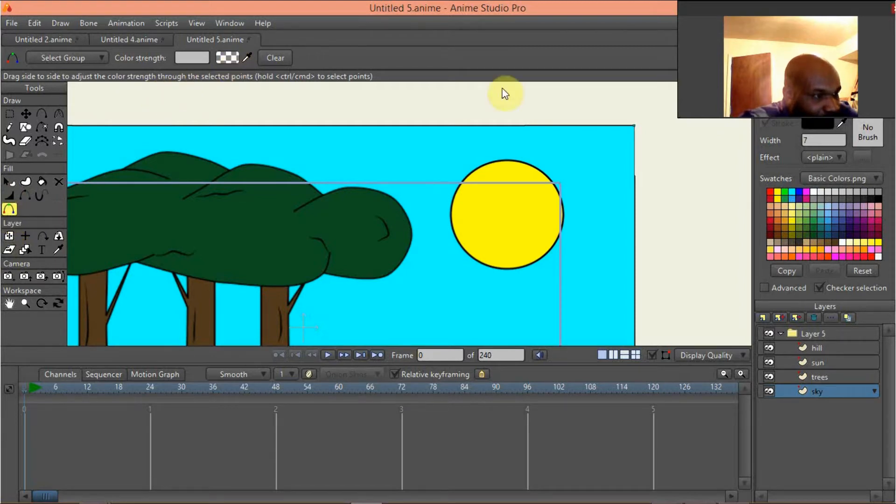
click(224, 55)
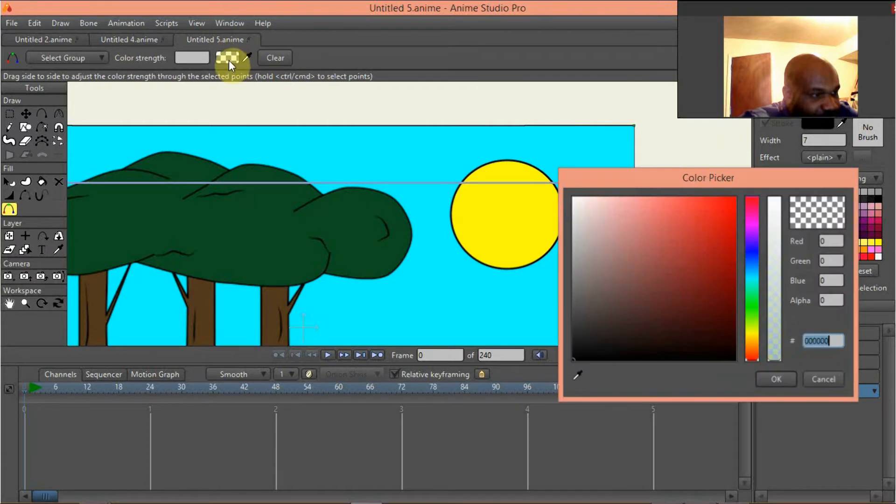
click(817, 379)
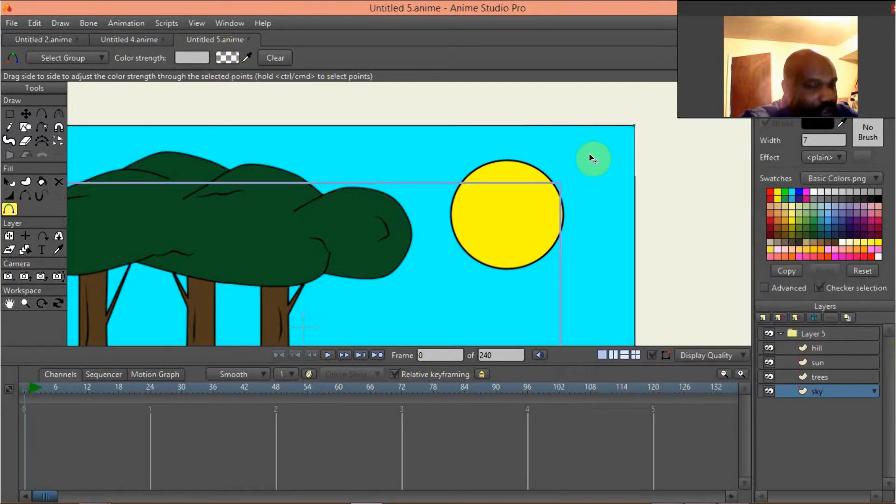
ctrl+click(633, 126)
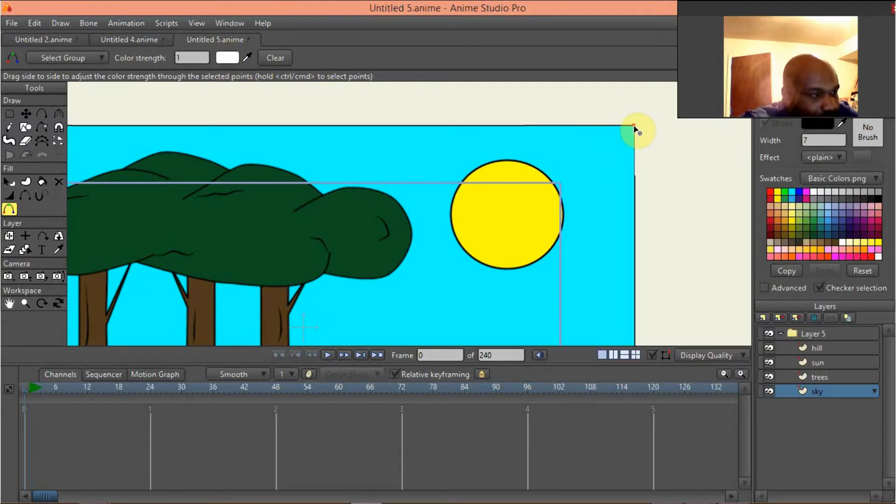
click(225, 63)
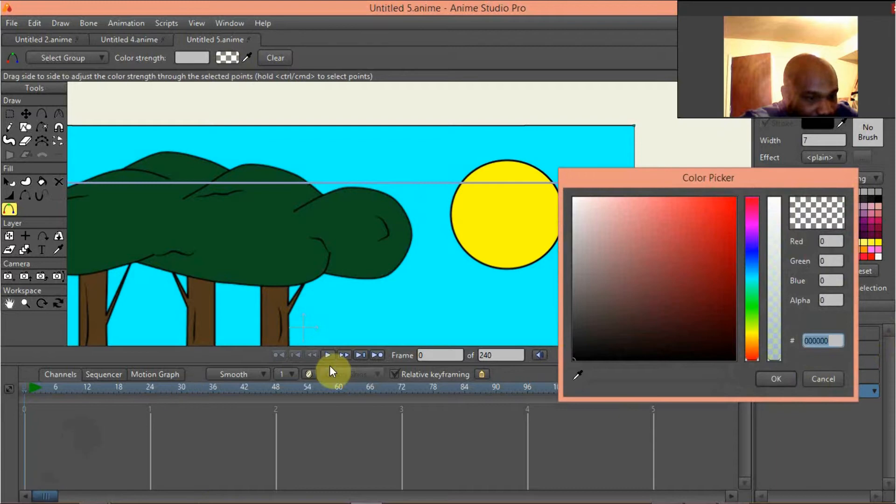
click(826, 376)
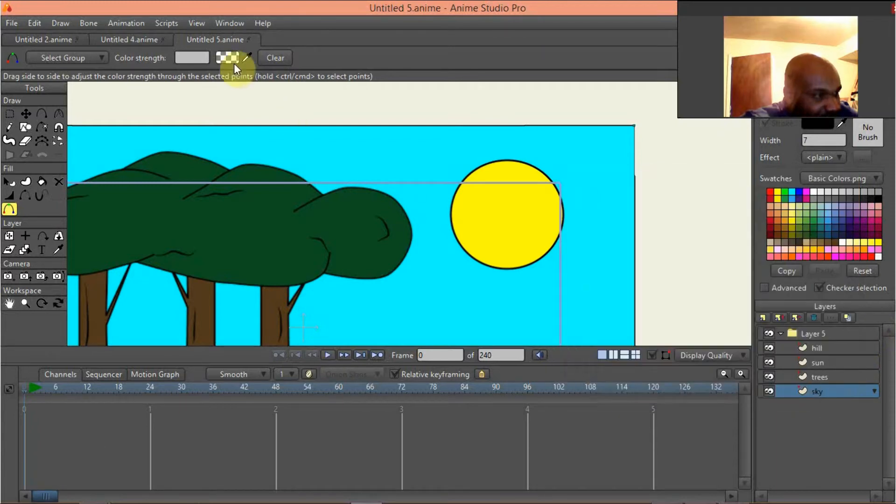
Step: Try to apply a fully opaque black (000000) point color to the sky shape
click(228, 59)
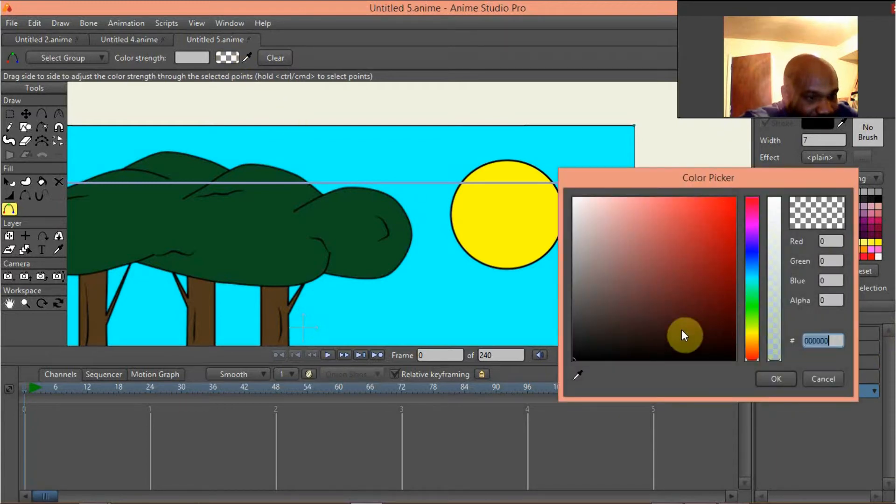
drag(589, 353, 560, 377)
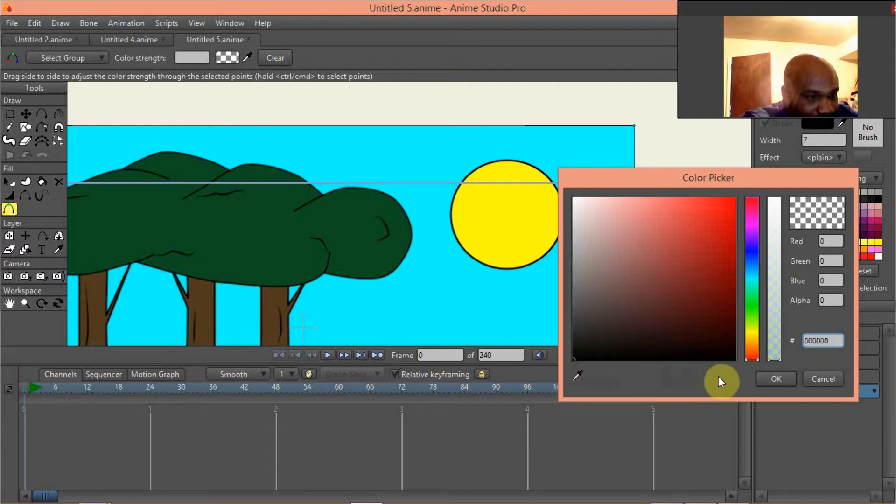
drag(722, 347, 774, 192)
mouse_move(661, 299)
mouse_down()
mouse_move(586, 205)
mouse_move(574, 360)
mouse_up()
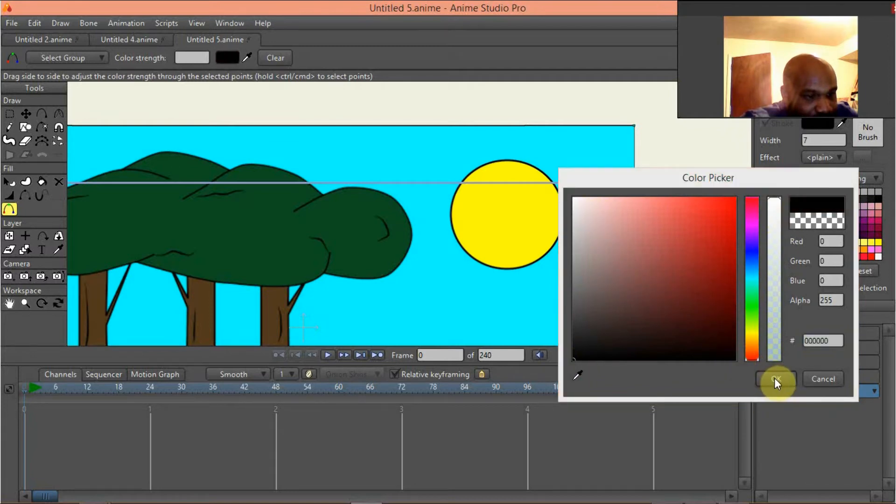
click(774, 377)
scroll(601, 242, down, 4)
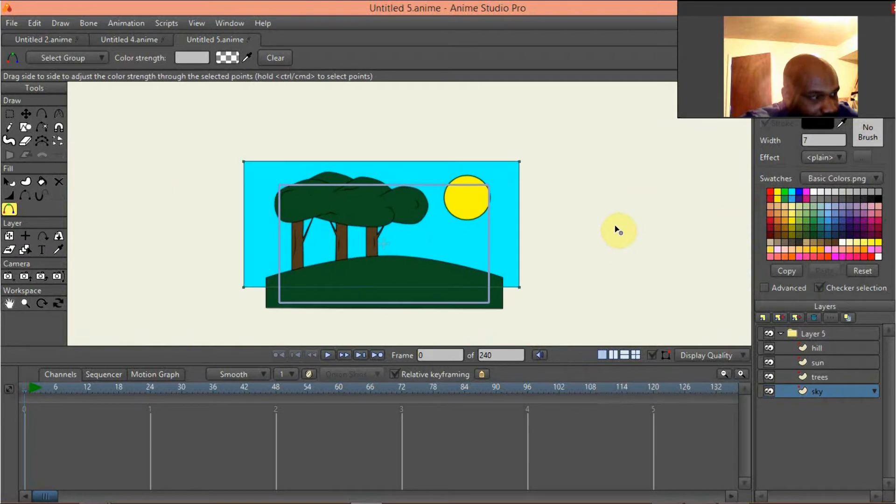
scroll(462, 206, up, 3)
drag(401, 204, 374, 209)
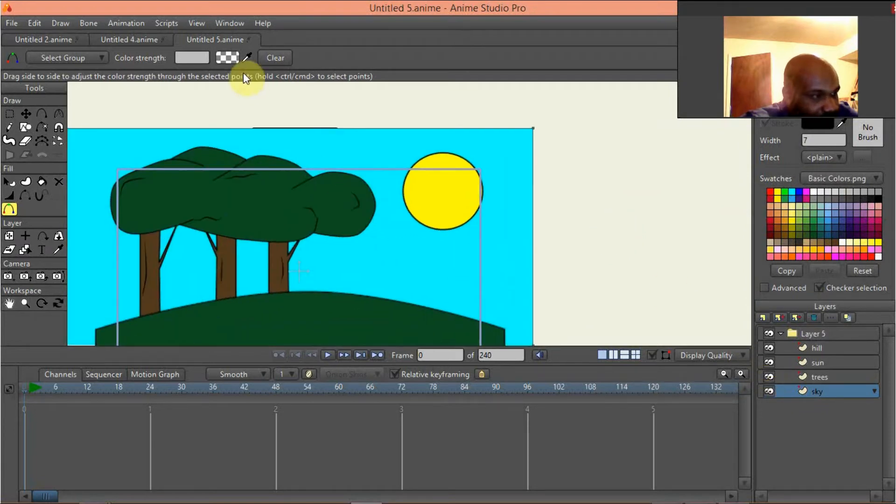
click(229, 59)
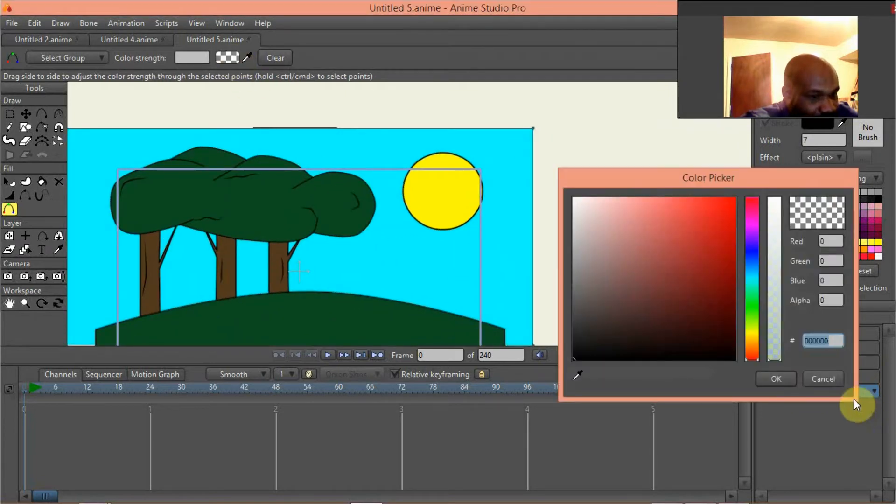
click(825, 378)
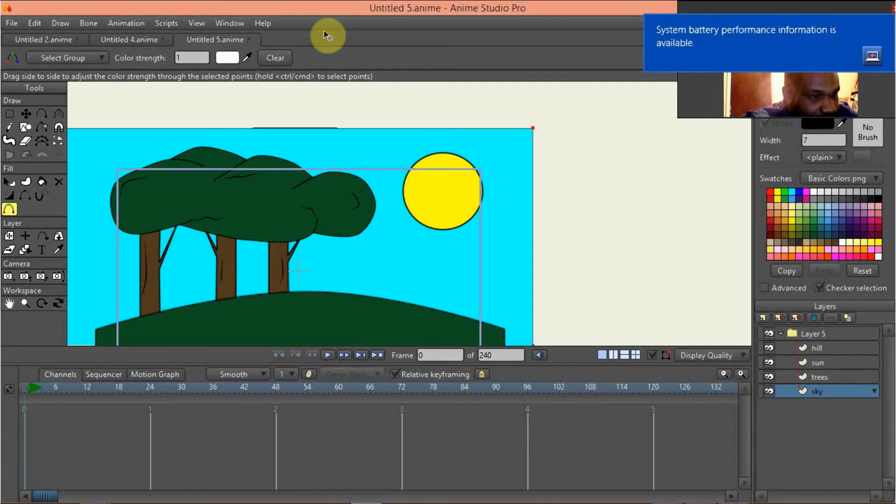
Step: Color the sky's upper-right corner point red, FF0000 with alpha 255, to create a gradient across the sky
click(227, 57)
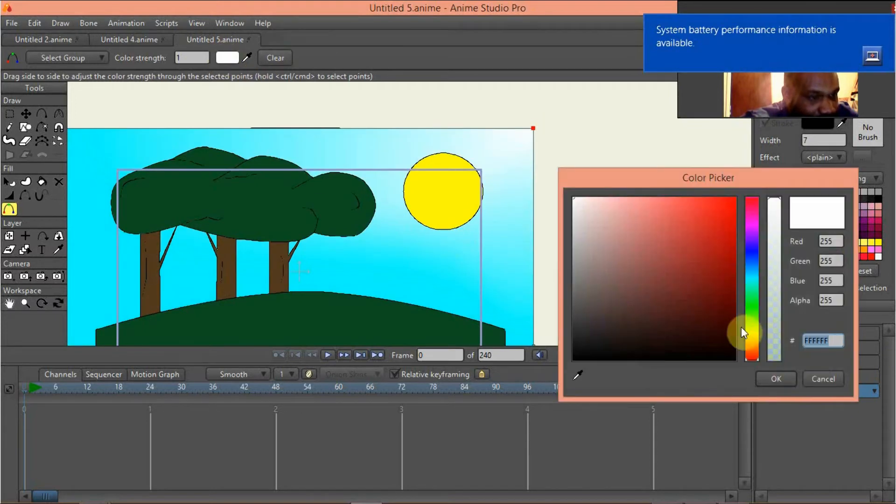
drag(774, 231, 774, 266)
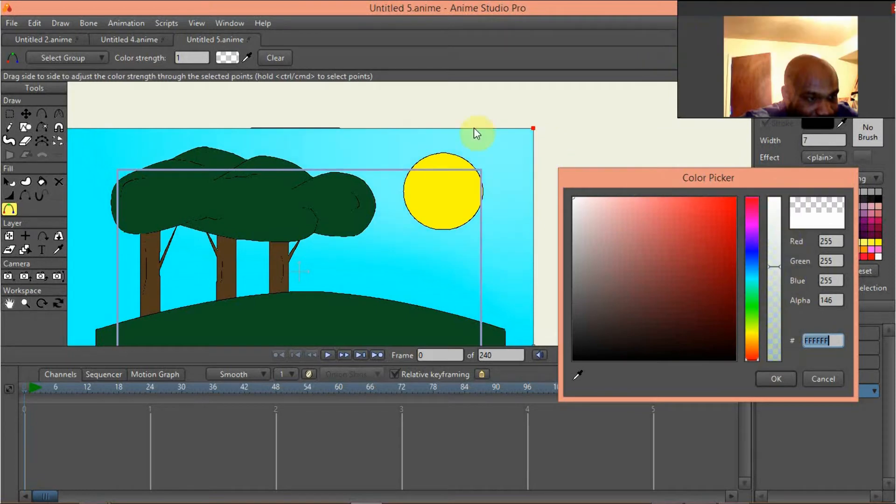
drag(474, 129, 769, 363)
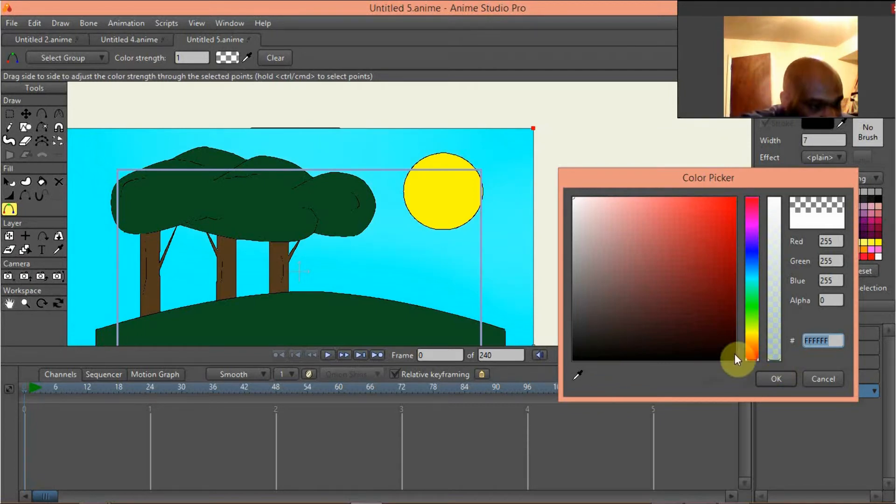
click(578, 367)
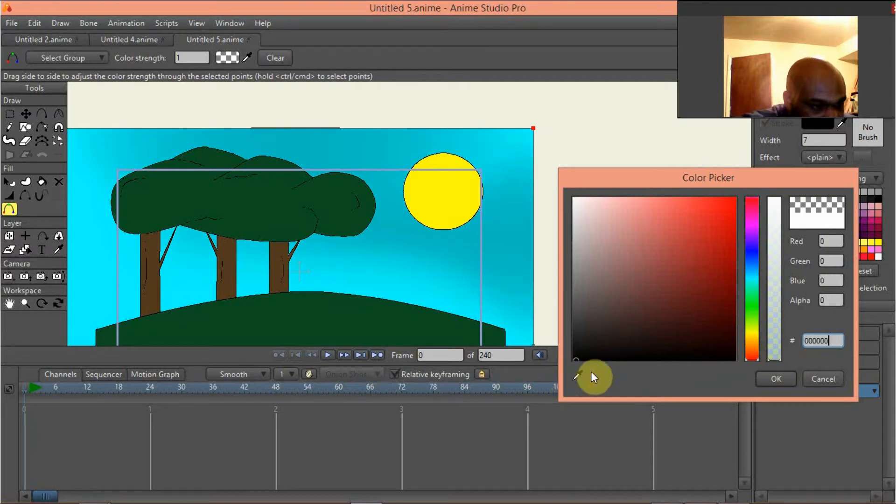
drag(778, 229, 743, 195)
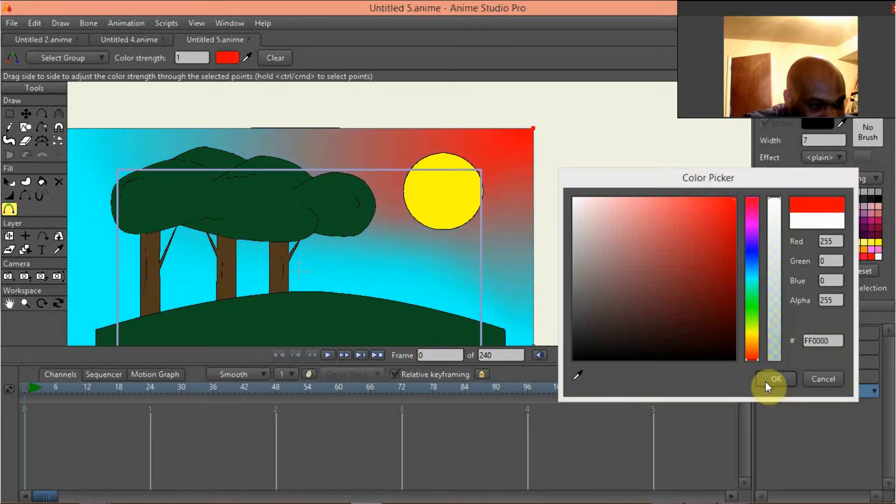
click(765, 380)
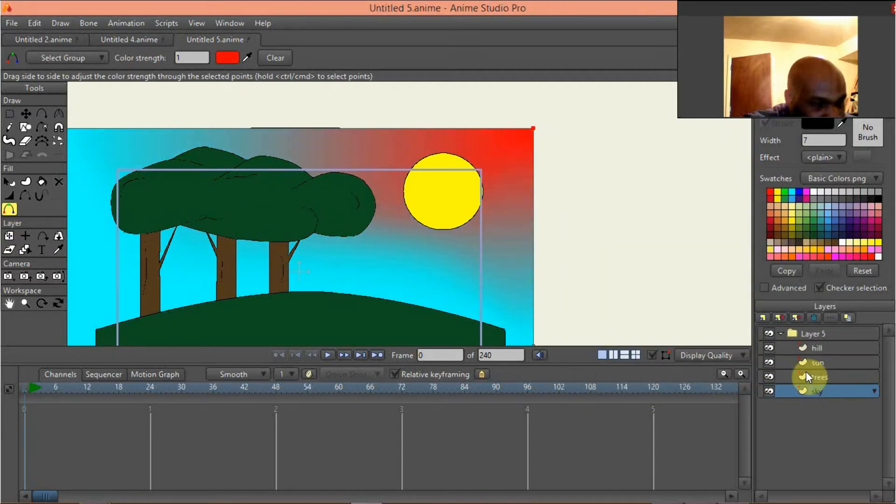
Step: On the sun layer, give the sun's lowest point a nearly transparent white color, FFFFFF with alpha 3
click(817, 362)
click(300, 230)
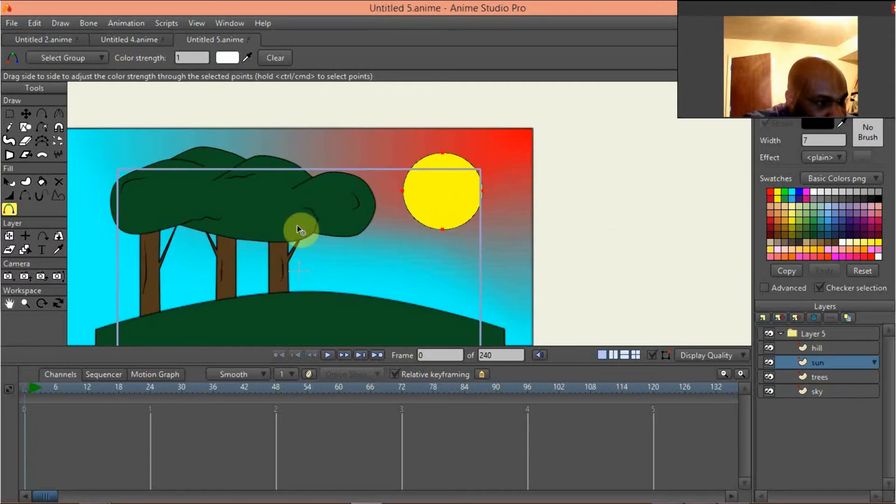
ctrl+click(442, 229)
click(229, 58)
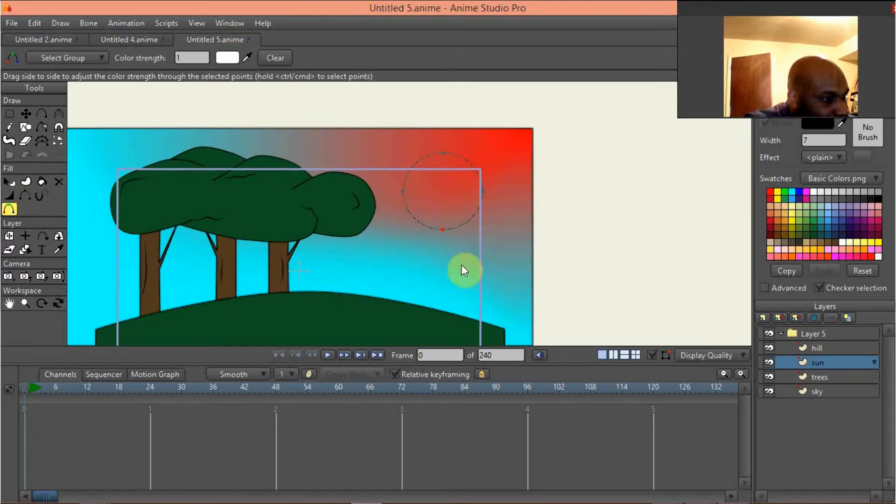
mouse_move(771, 345)
mouse_down()
mouse_move(772, 335)
mouse_move(778, 355)
mouse_up()
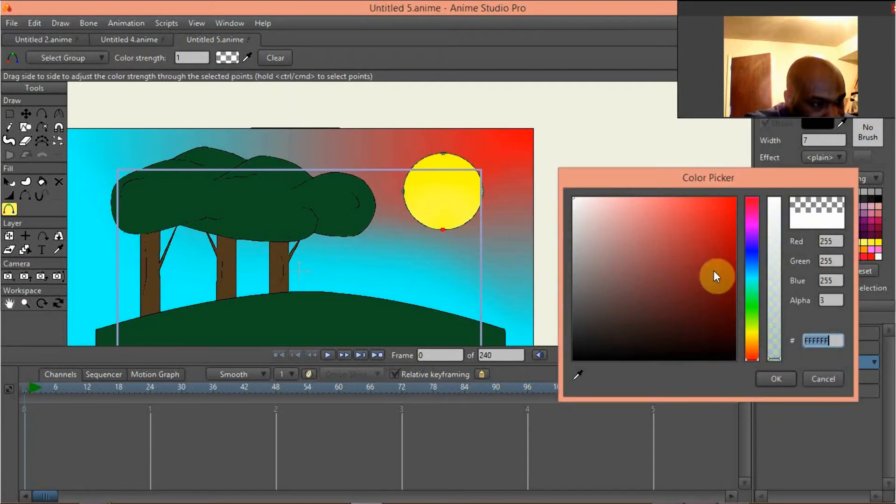
click(779, 375)
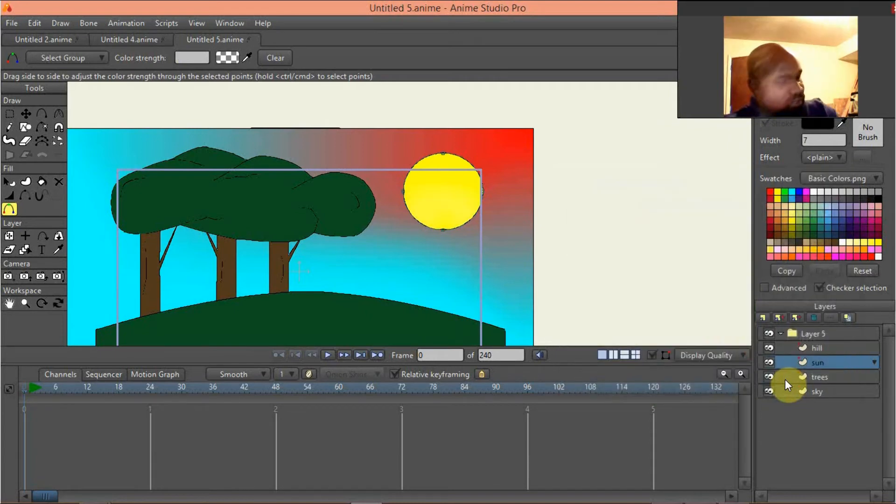
Step: Render frame 0 to check the sky and sun gradients, and close the render preview
key(ctrl+r)
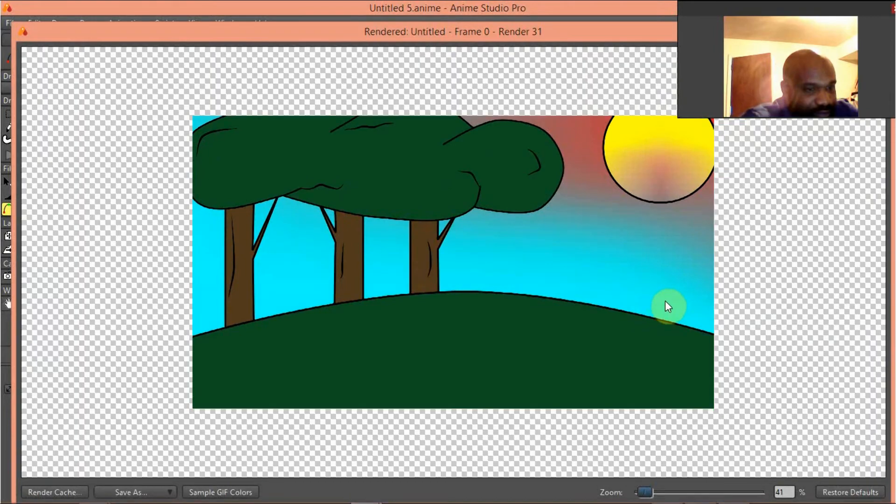
drag(851, 6, 835, 370)
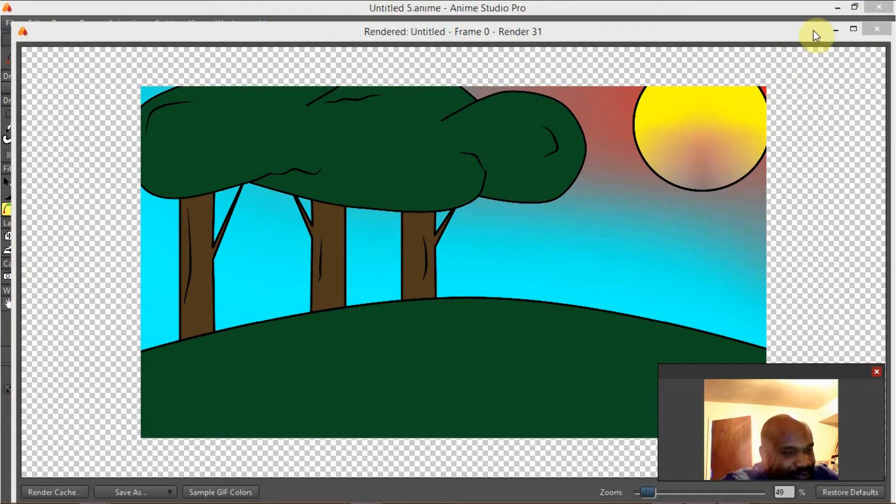
click(871, 30)
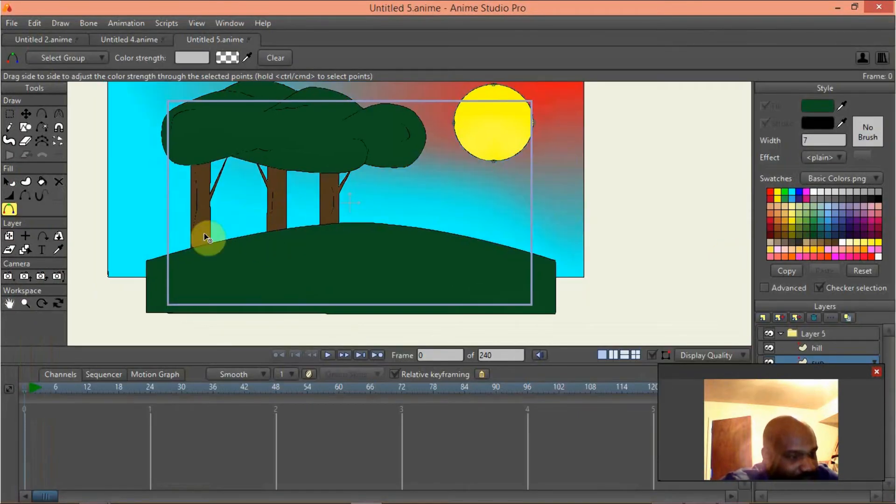
Step: Try to draw a small dark green oval at the base of the left tree trunk
click(23, 128)
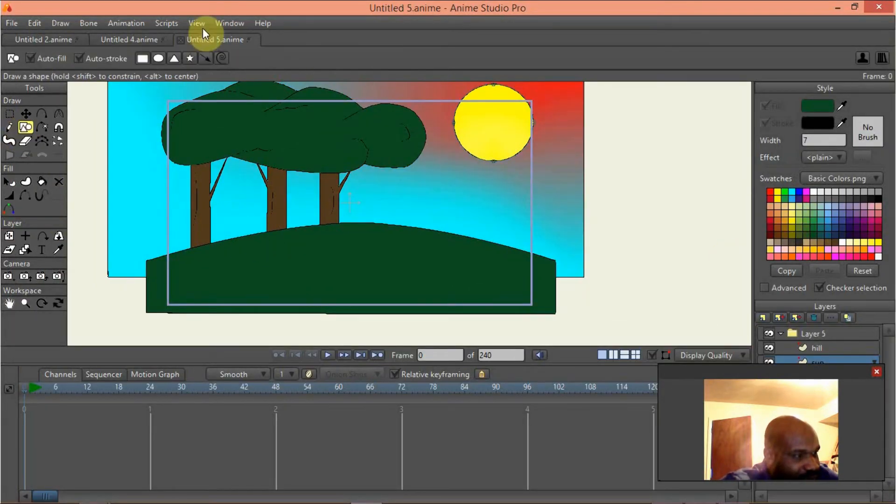
click(164, 58)
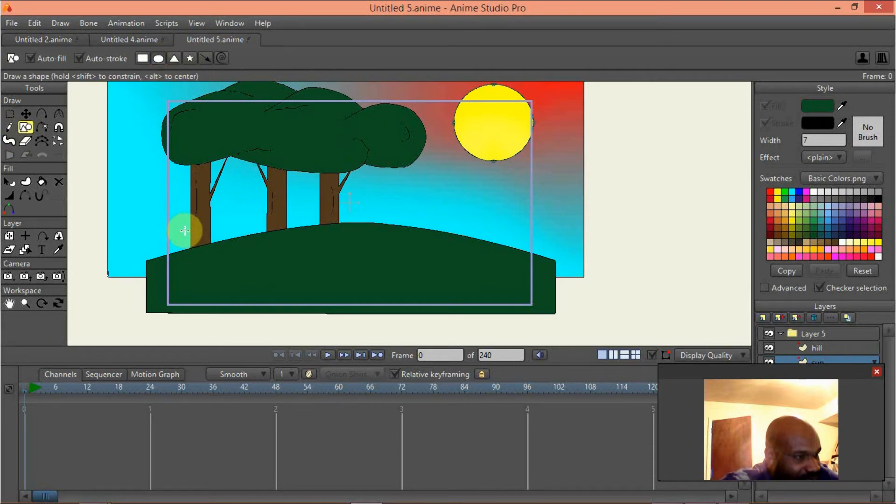
drag(185, 230, 216, 260)
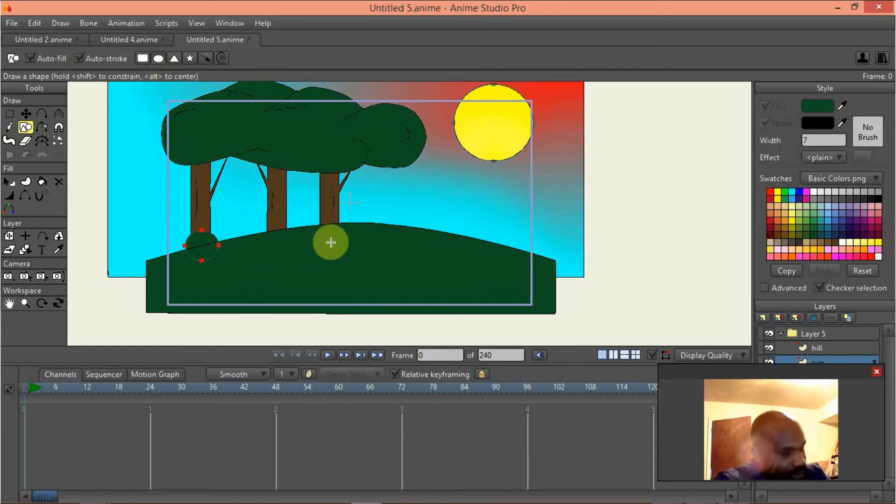
key(ctrl+z)
click(835, 239)
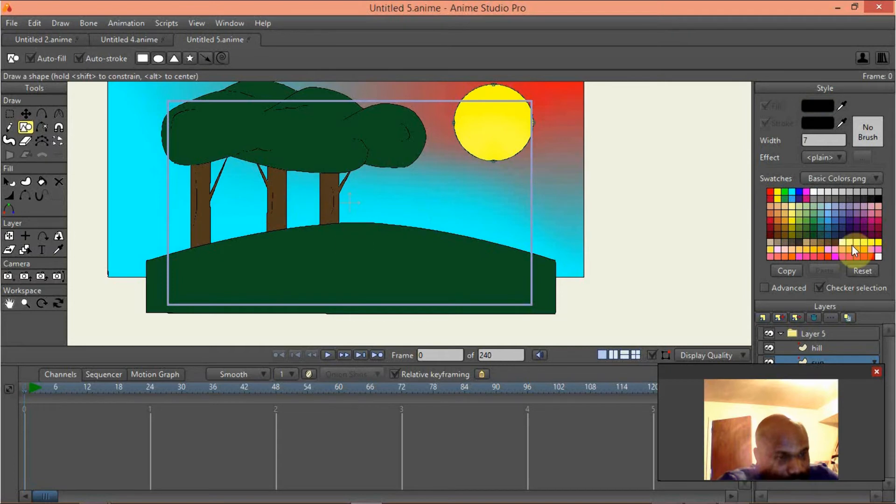
click(832, 243)
drag(203, 238, 240, 254)
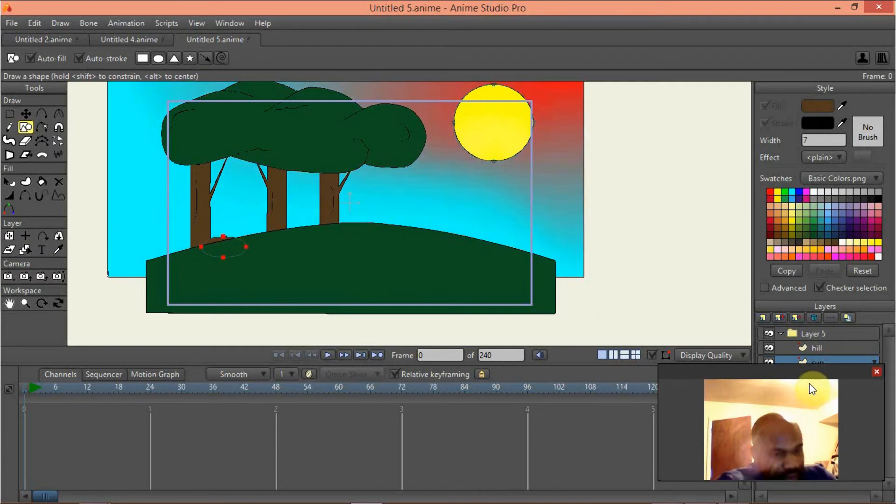
click(823, 350)
key(ctrl+z)
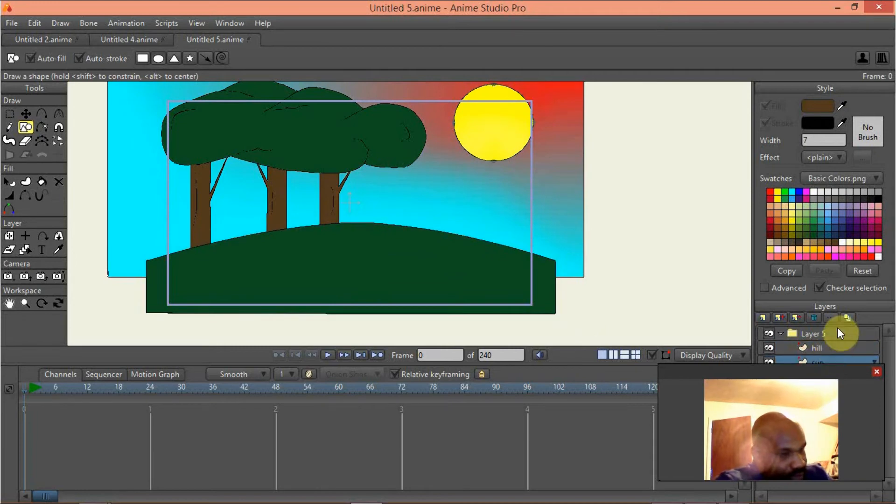
Step: Draw a small red-filled oval on the hill layer, at the base of the left tree trunk
click(864, 256)
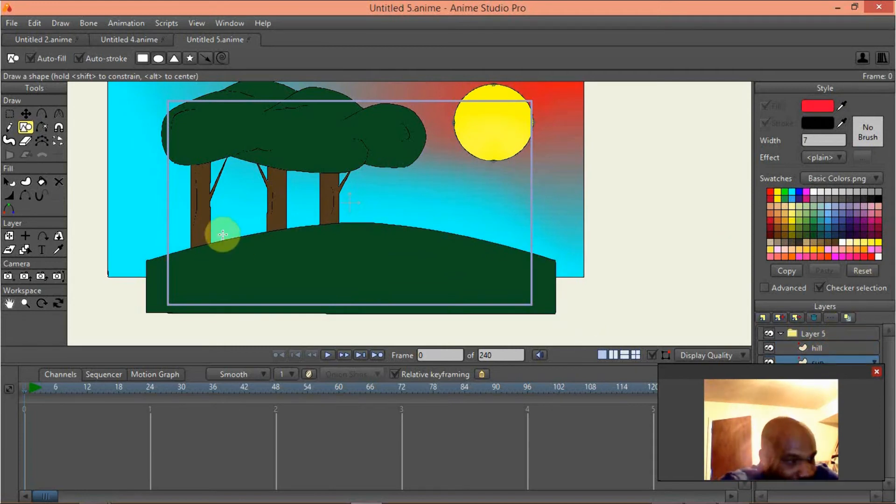
drag(224, 234, 254, 262)
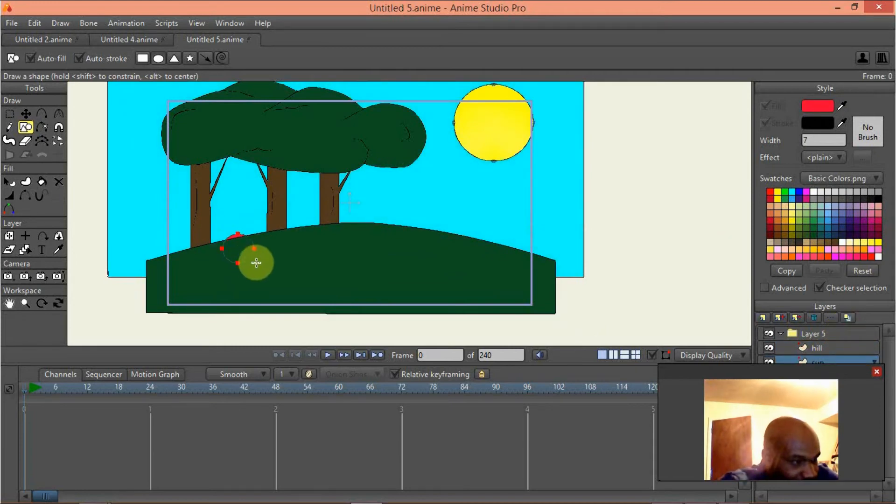
click(836, 347)
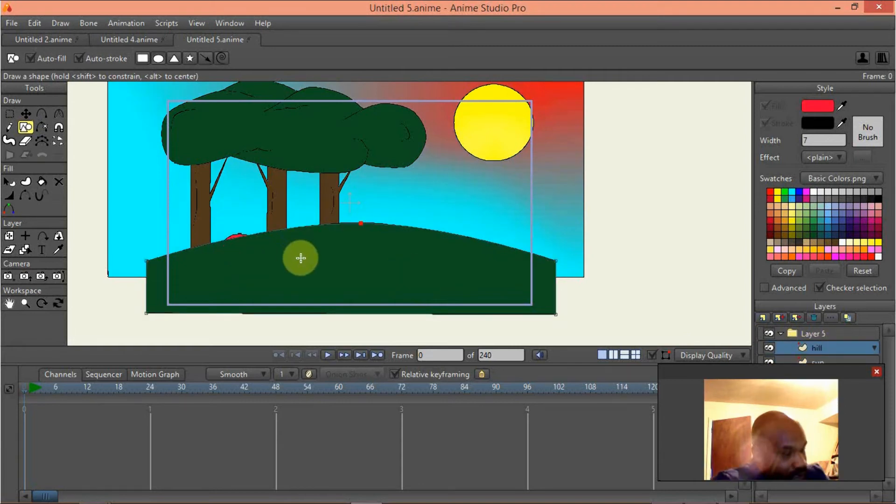
key(ctrl+z)
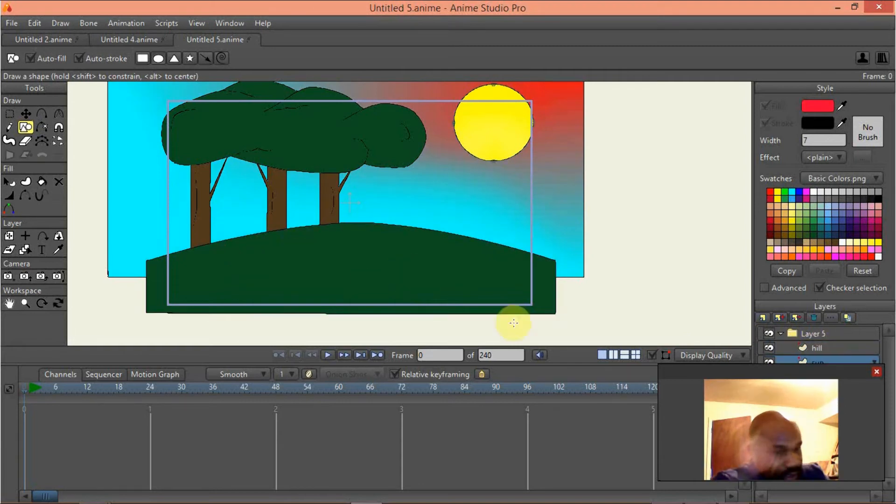
click(822, 349)
drag(191, 221, 232, 266)
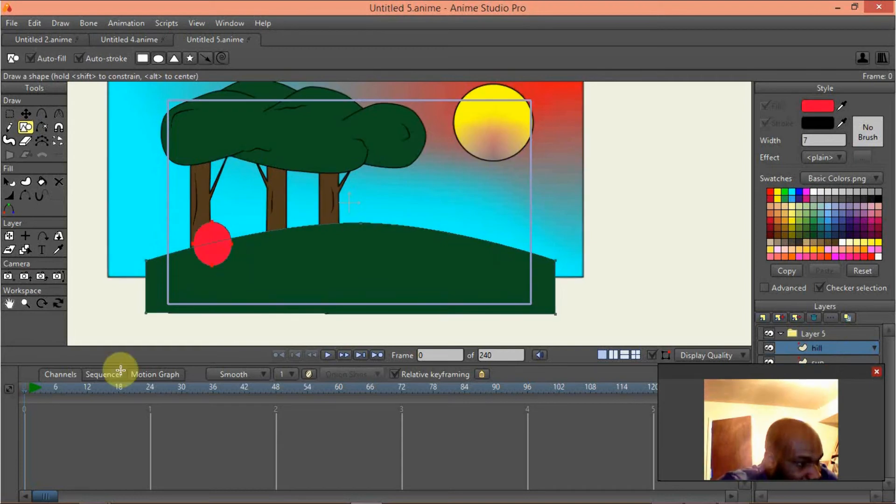
Step: At frame 24, move the red oval to the hill's right end, at about X 2.07, Y -0.54
click(54, 392)
drag(36, 393, 150, 391)
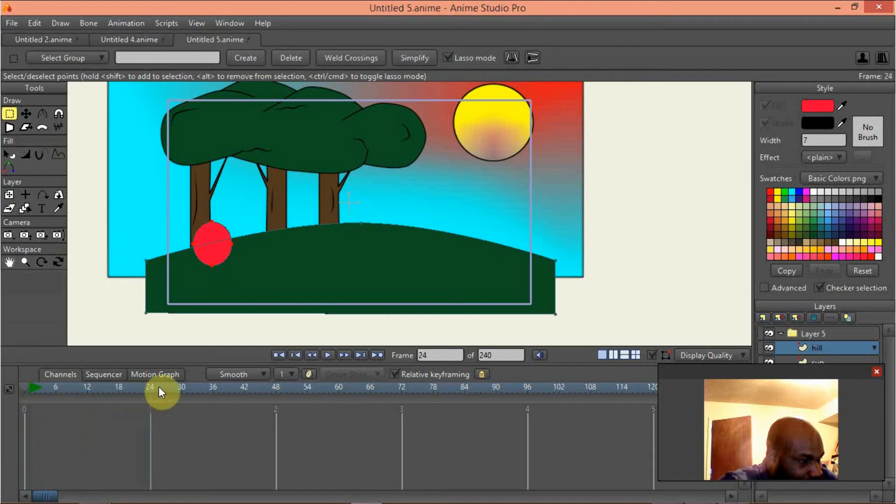
click(27, 112)
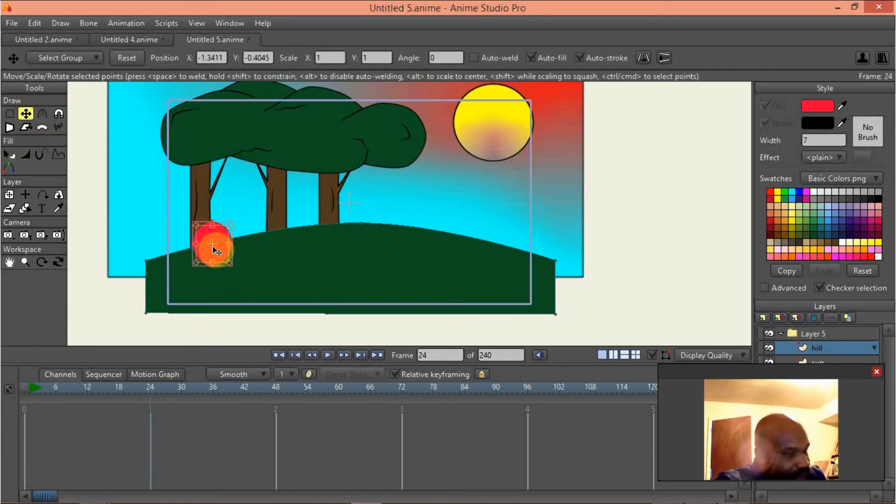
drag(216, 250, 487, 249)
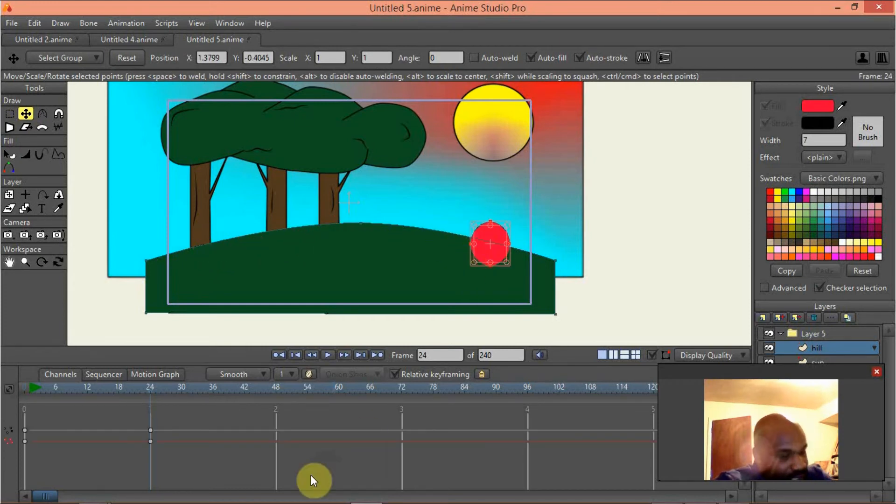
drag(587, 262, 571, 257)
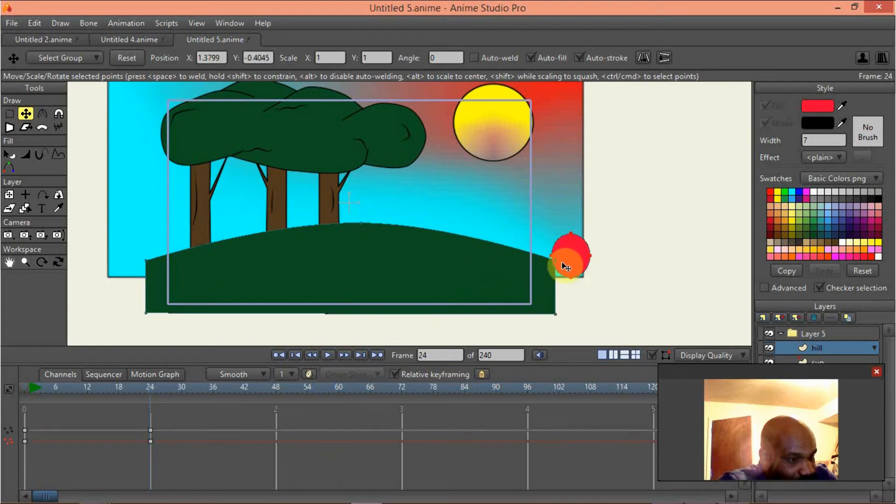
Step: Play the red oval's motion, retime its end keyframe to about frame 47, and play it again
click(290, 354)
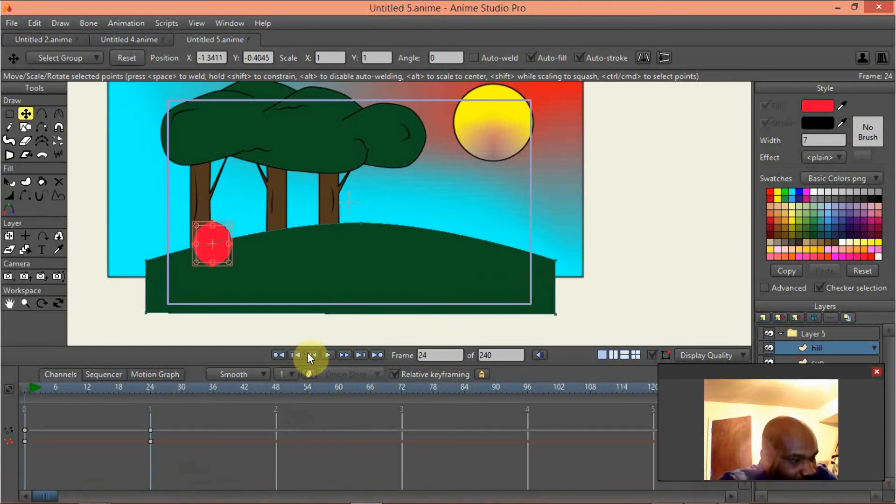
click(326, 354)
click(327, 354)
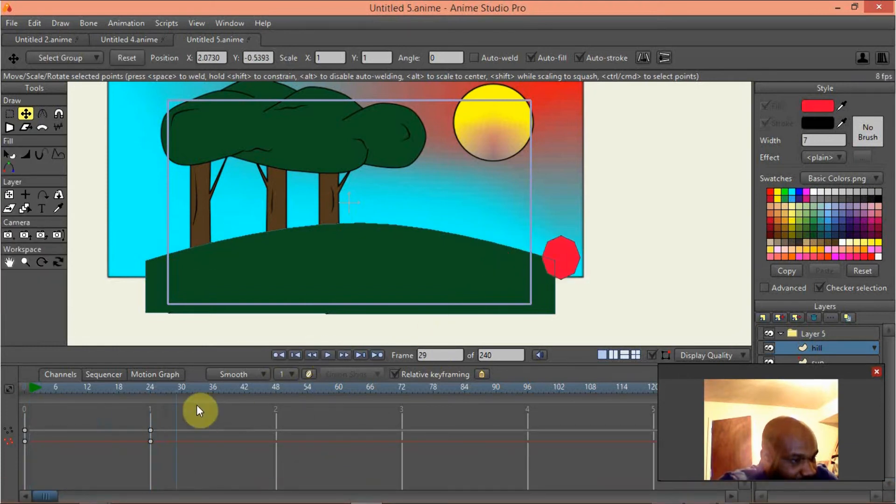
drag(322, 429, 275, 430)
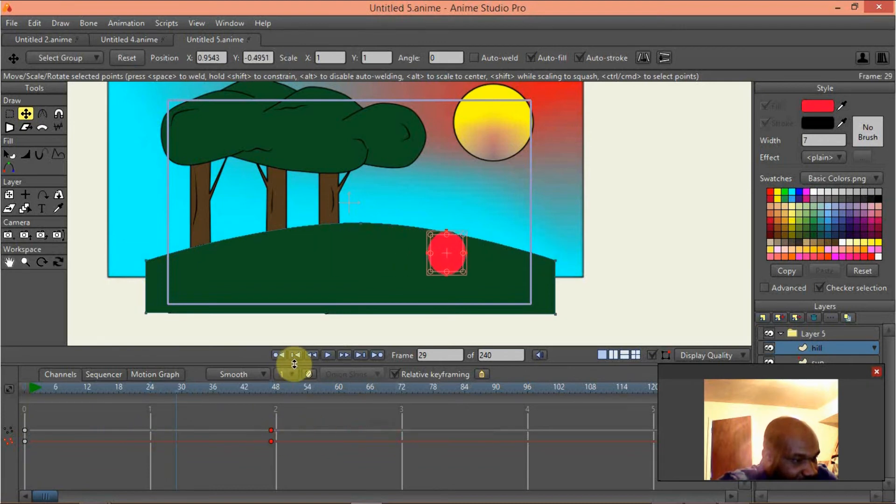
click(327, 355)
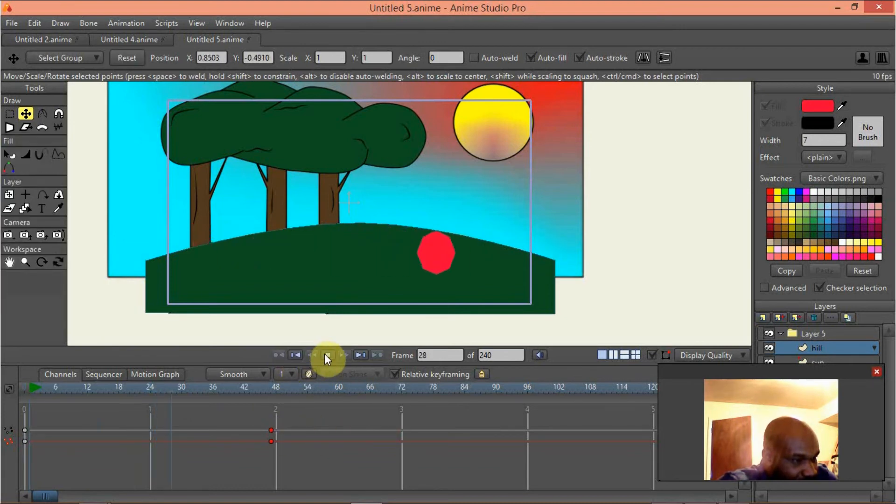
Step: At frame 6, raise the red oval off the hill to in front of the middle tree trunk
click(139, 386)
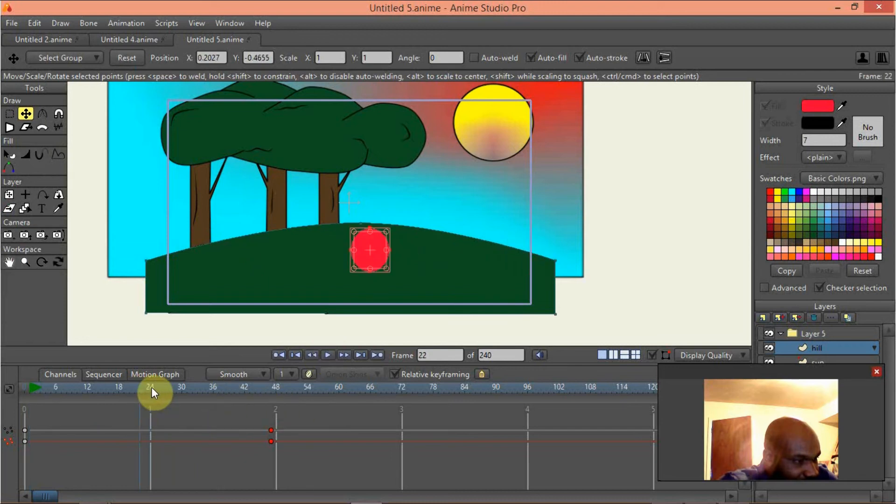
click(151, 388)
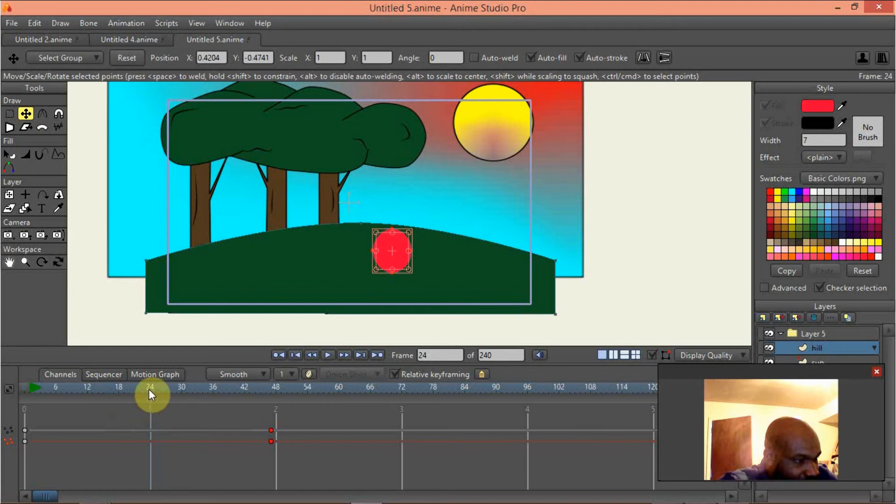
click(87, 388)
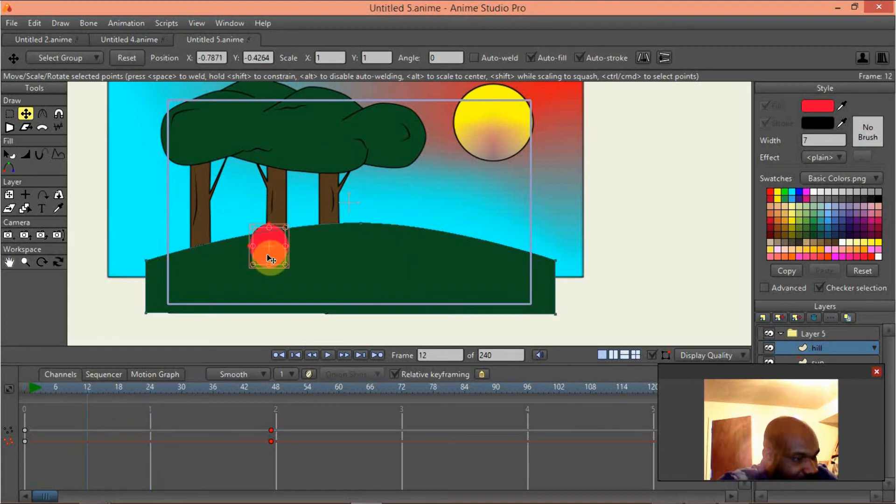
click(61, 376)
drag(85, 389, 56, 386)
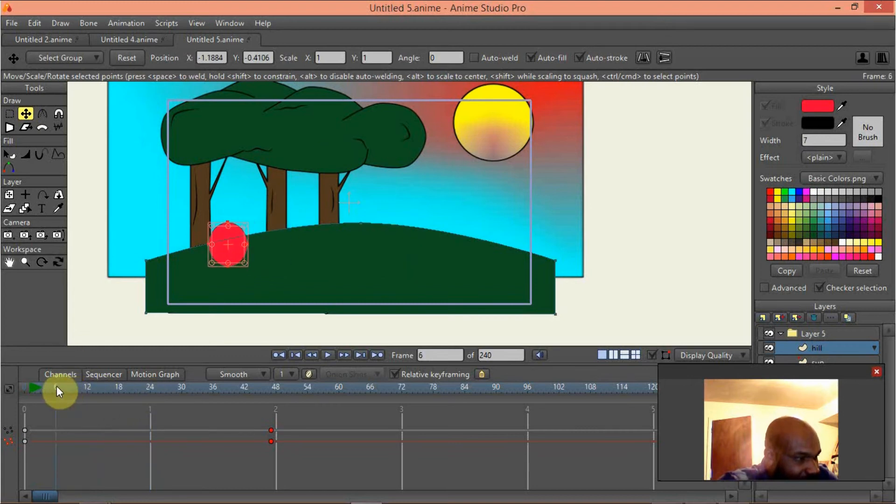
drag(242, 222, 286, 188)
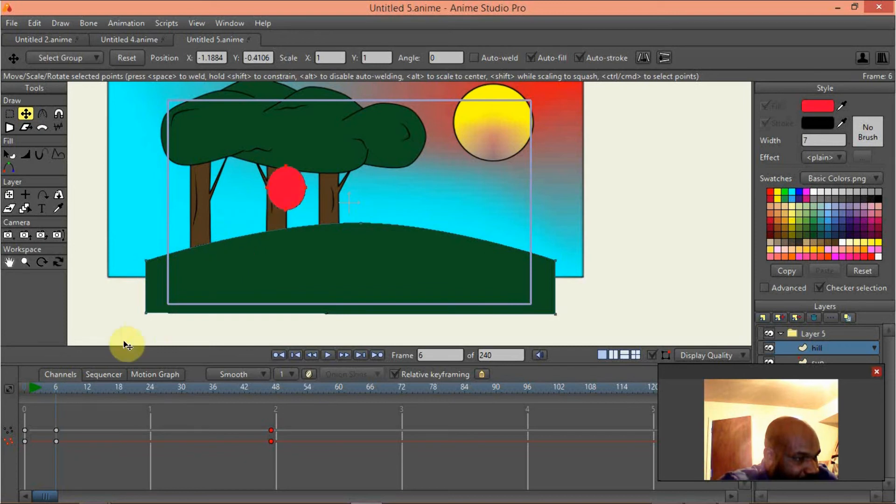
Step: At frame 19, lower the red oval onto the hill's right slope, at about X 0.88, Y -0.35, and scrub back to frame 2
drag(61, 391, 124, 390)
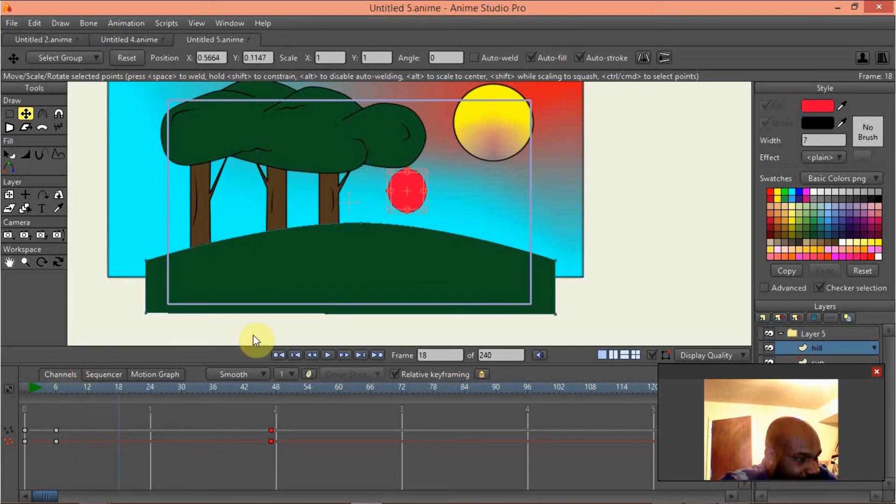
drag(413, 196, 440, 239)
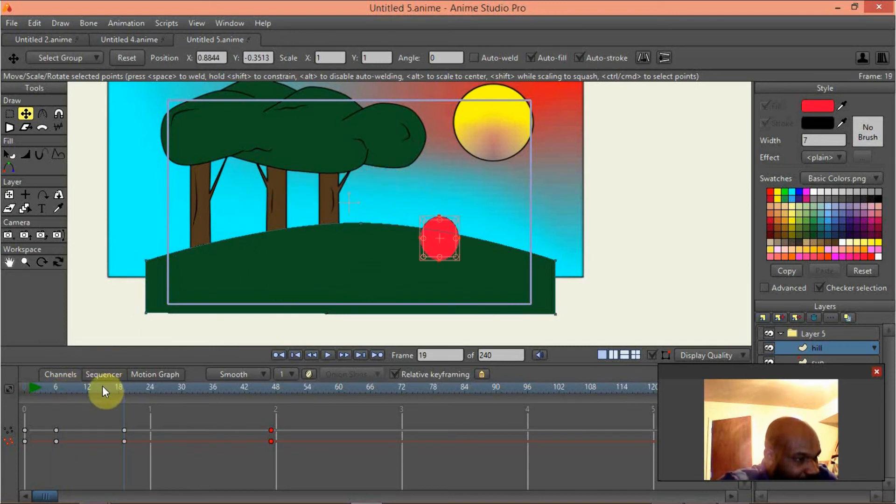
drag(123, 390, 34, 321)
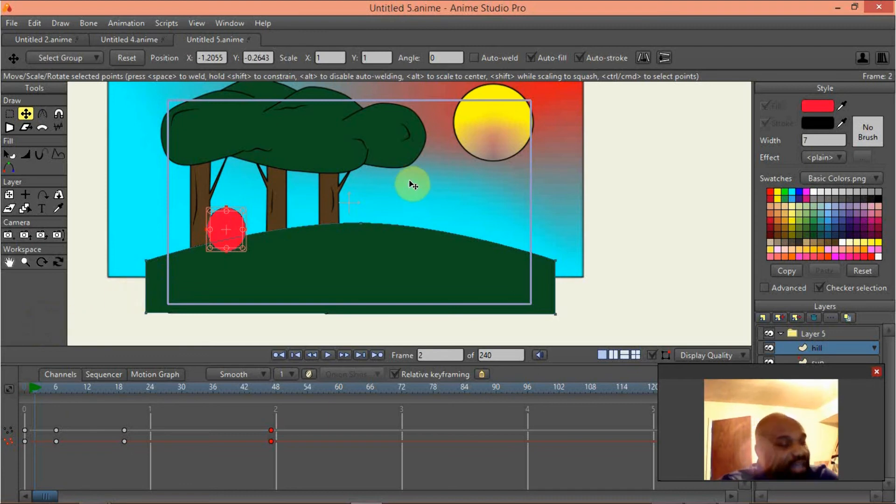
drag(455, 204, 474, 213)
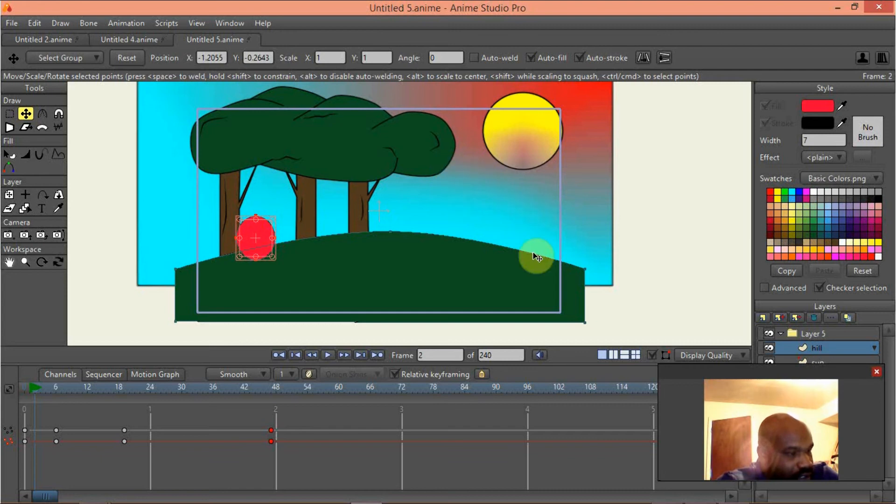
drag(344, 144, 564, 228)
scroll(564, 229, up, 2)
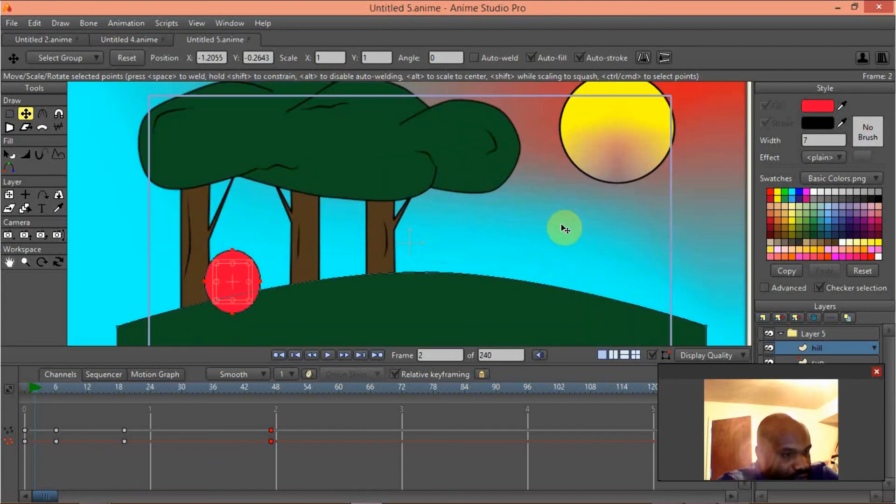
scroll(564, 228, down, 1)
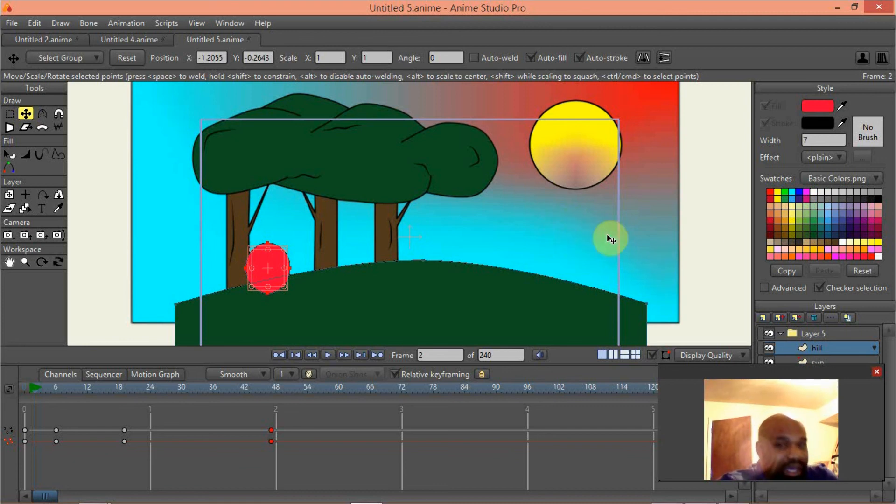
mouse_move(756, 497)
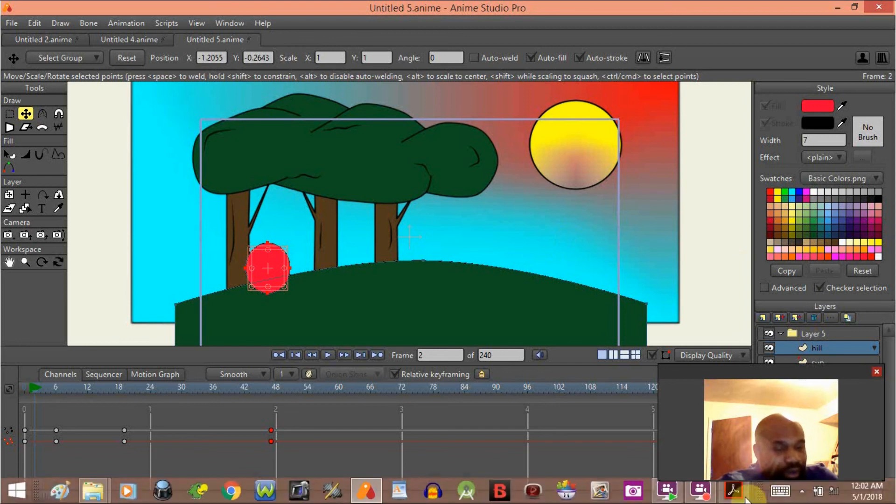
click(802, 493)
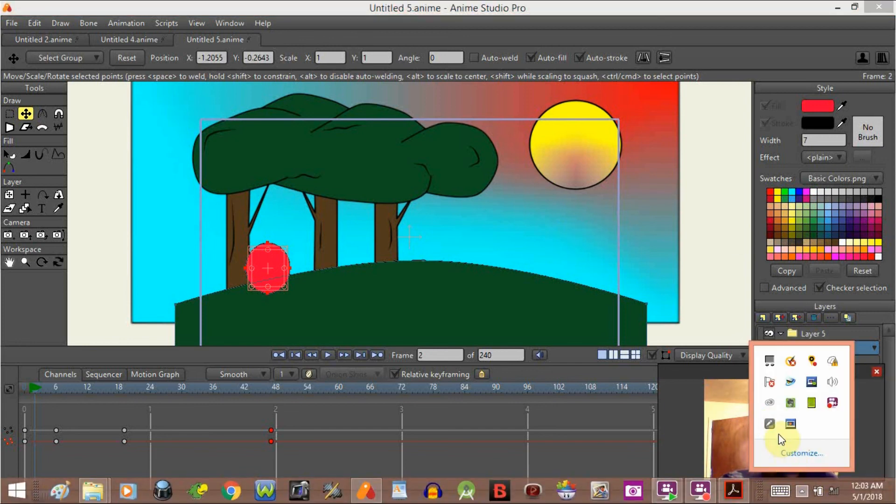
click(735, 345)
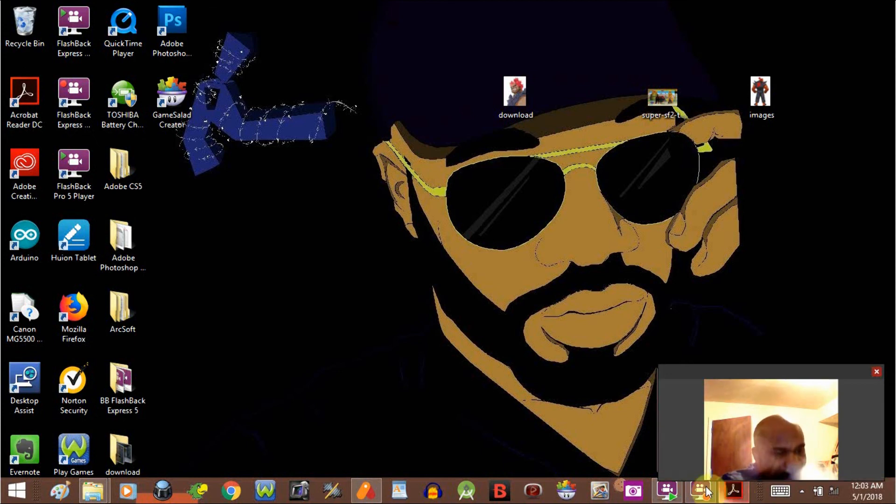
mouse_move(700, 489)
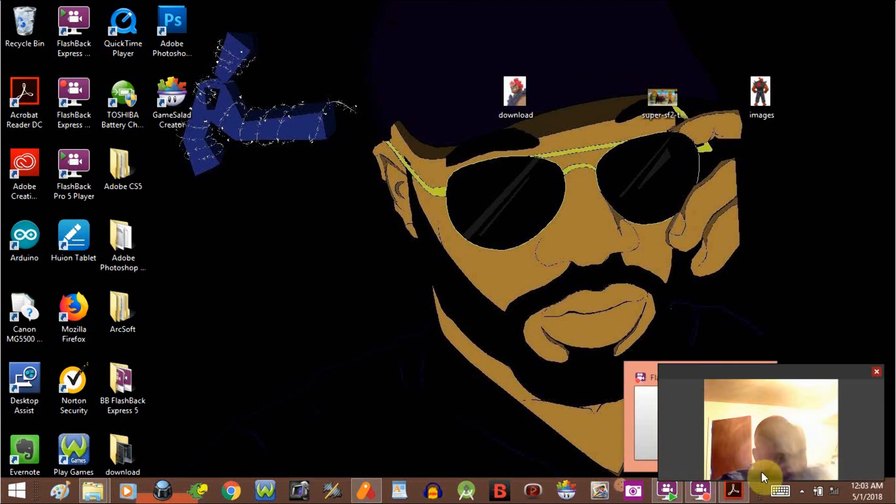
click(806, 490)
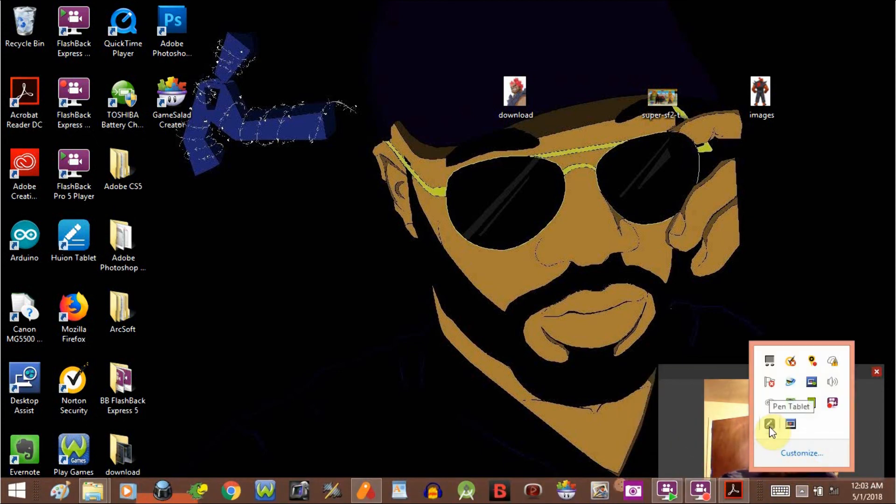